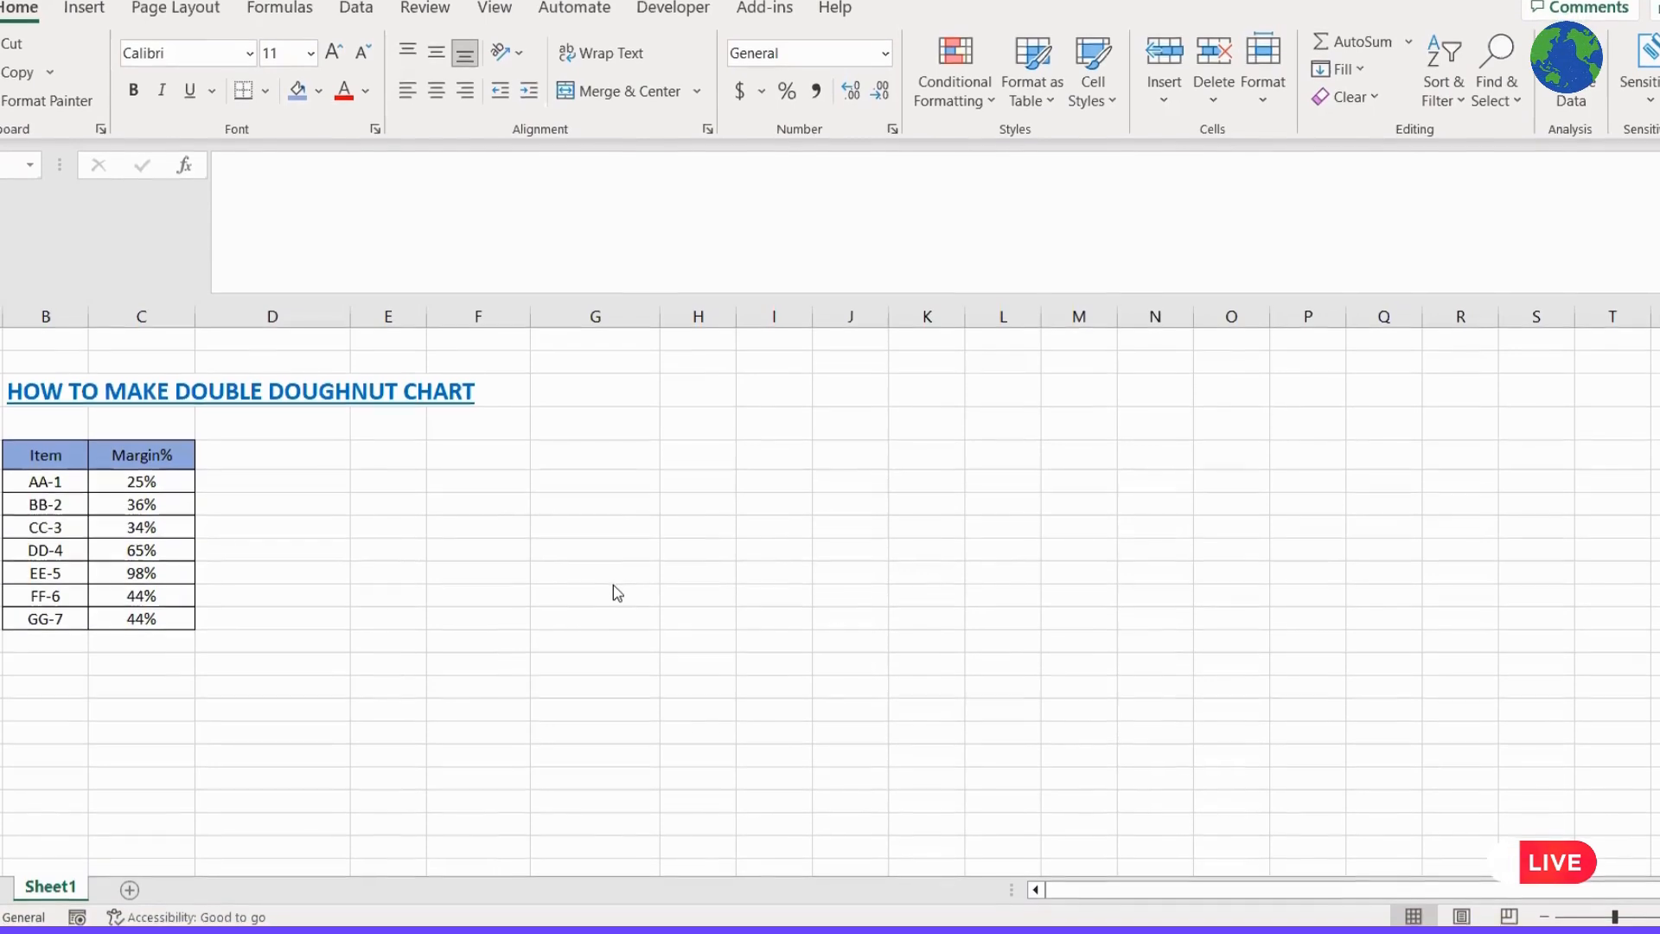
# Examine the source table's Item and Margin% columns, from their headers down to the GG-7 row
pyautogui.click(419, 557)
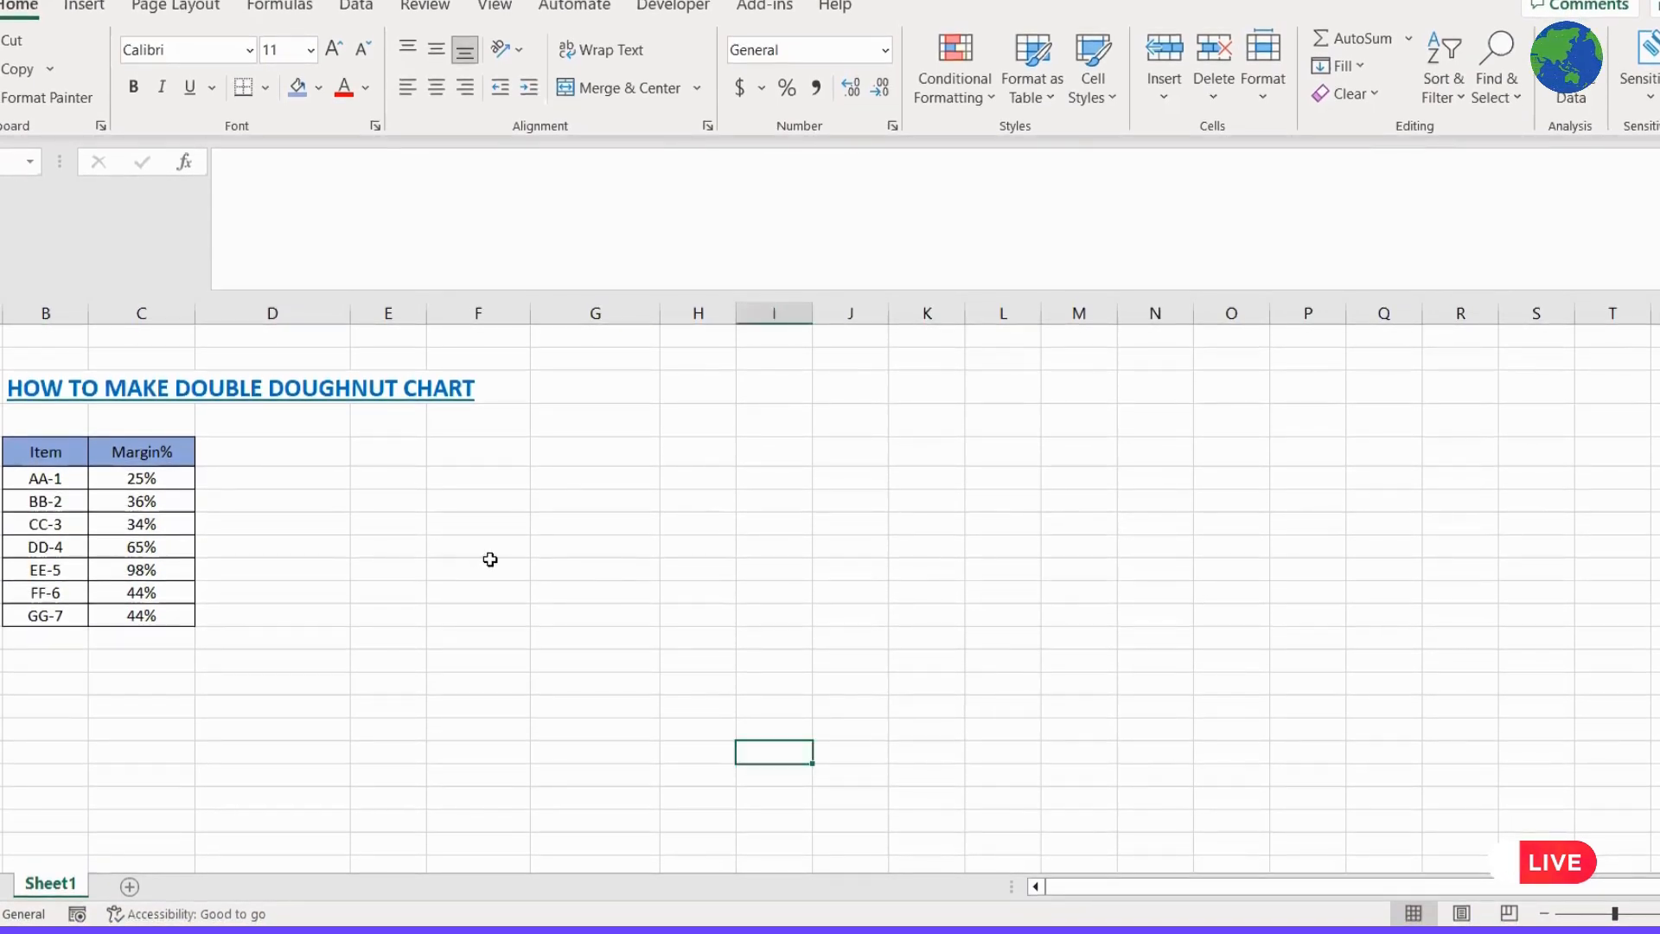
pyautogui.click(50, 453)
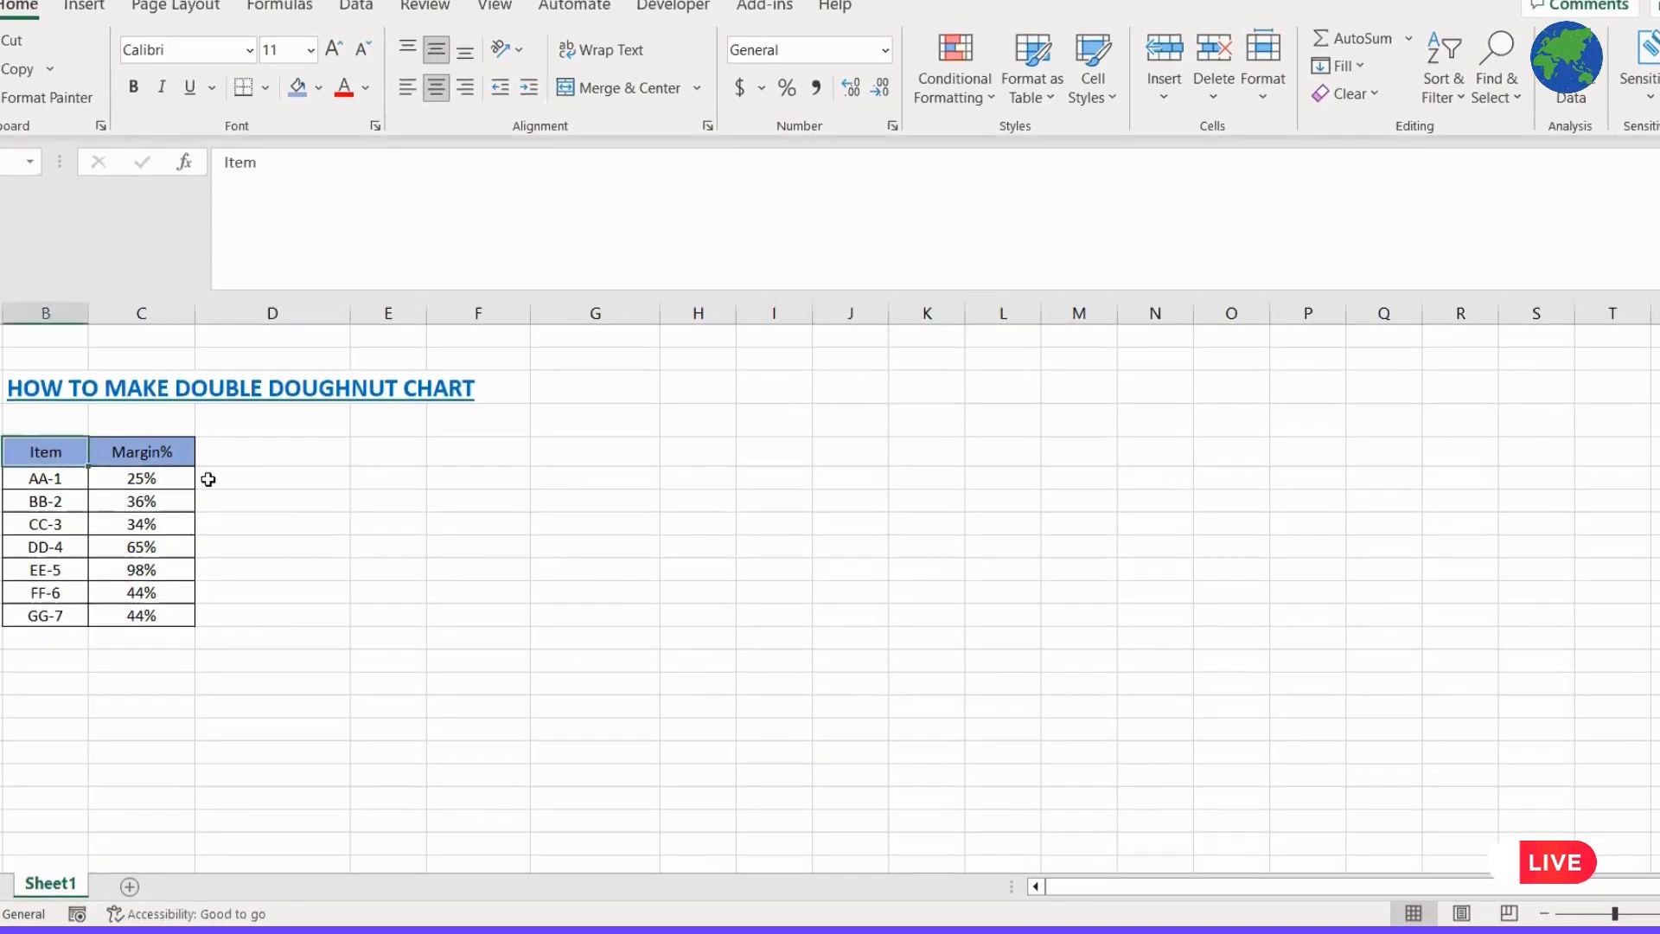
pyautogui.click(166, 458)
pyautogui.click(473, 565)
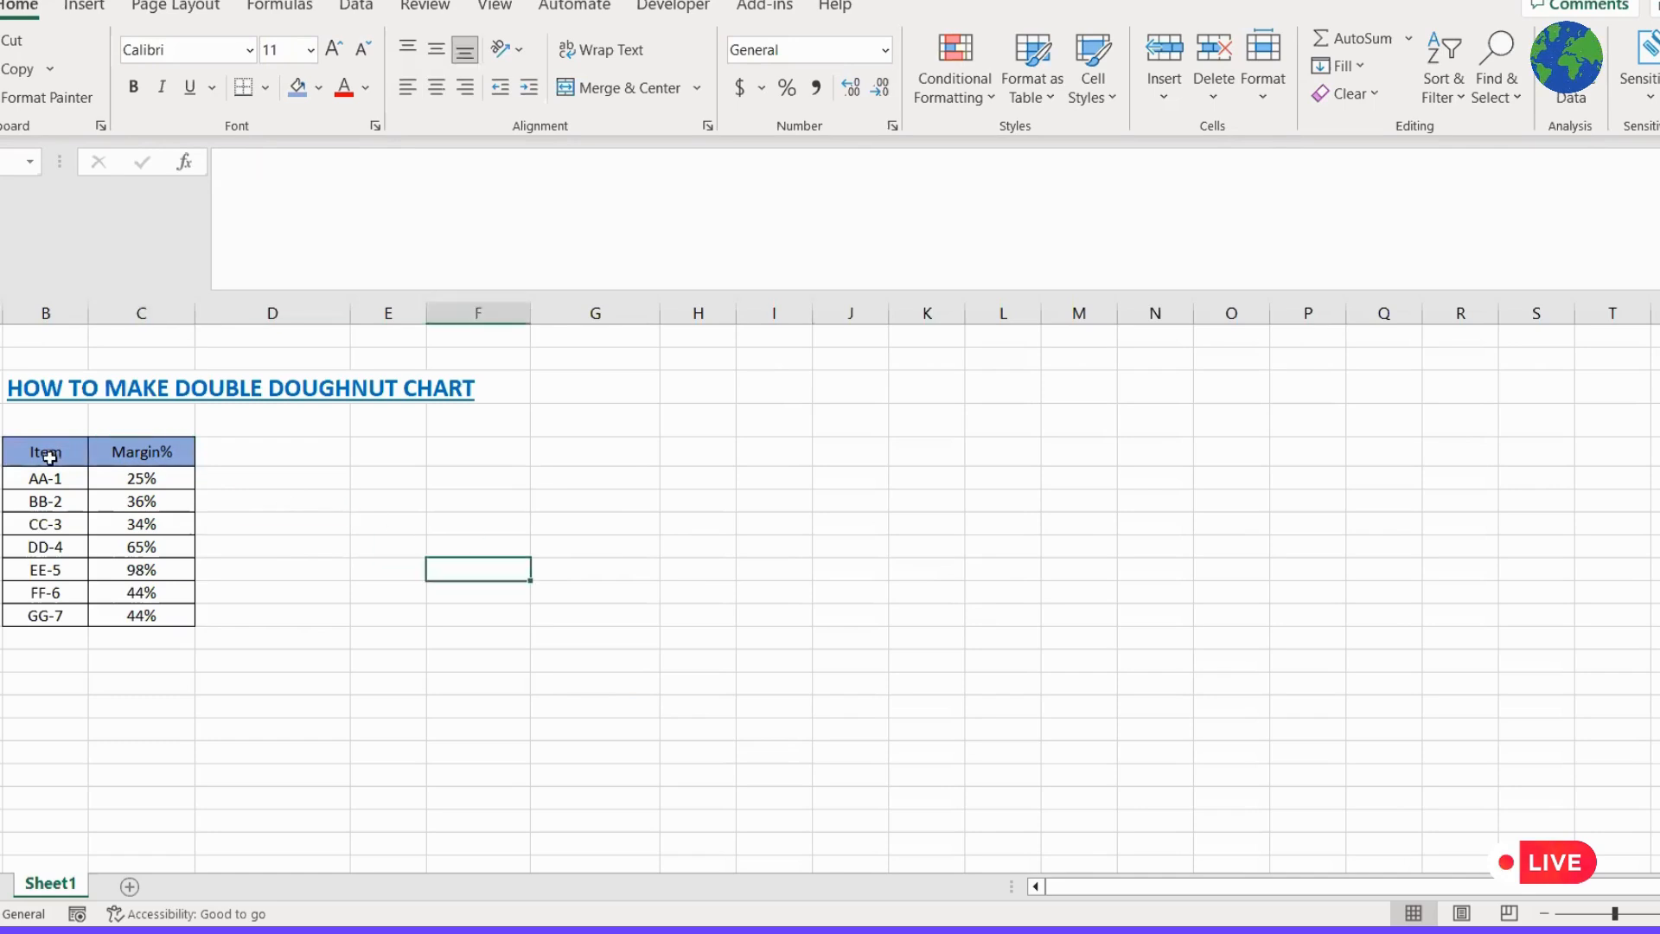
pyautogui.moveTo(45, 449); pyautogui.dragTo(45, 616)
pyautogui.click(363, 610)
pyautogui.moveTo(124, 451); pyautogui.dragTo(139, 616)
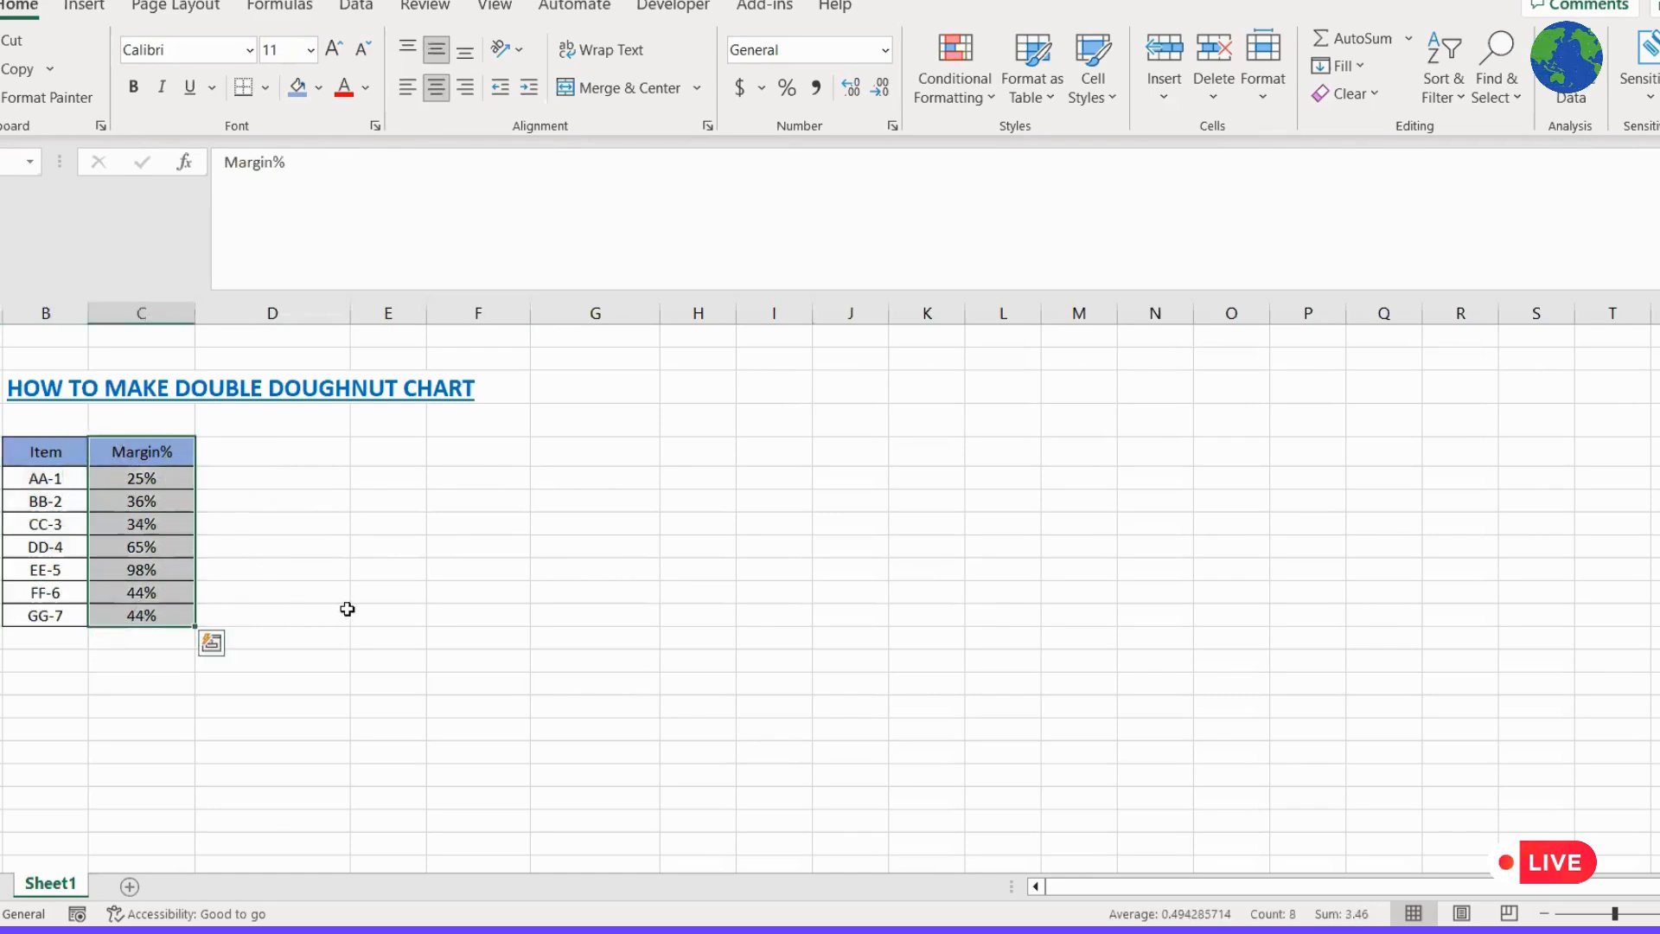
pyautogui.click(387, 612)
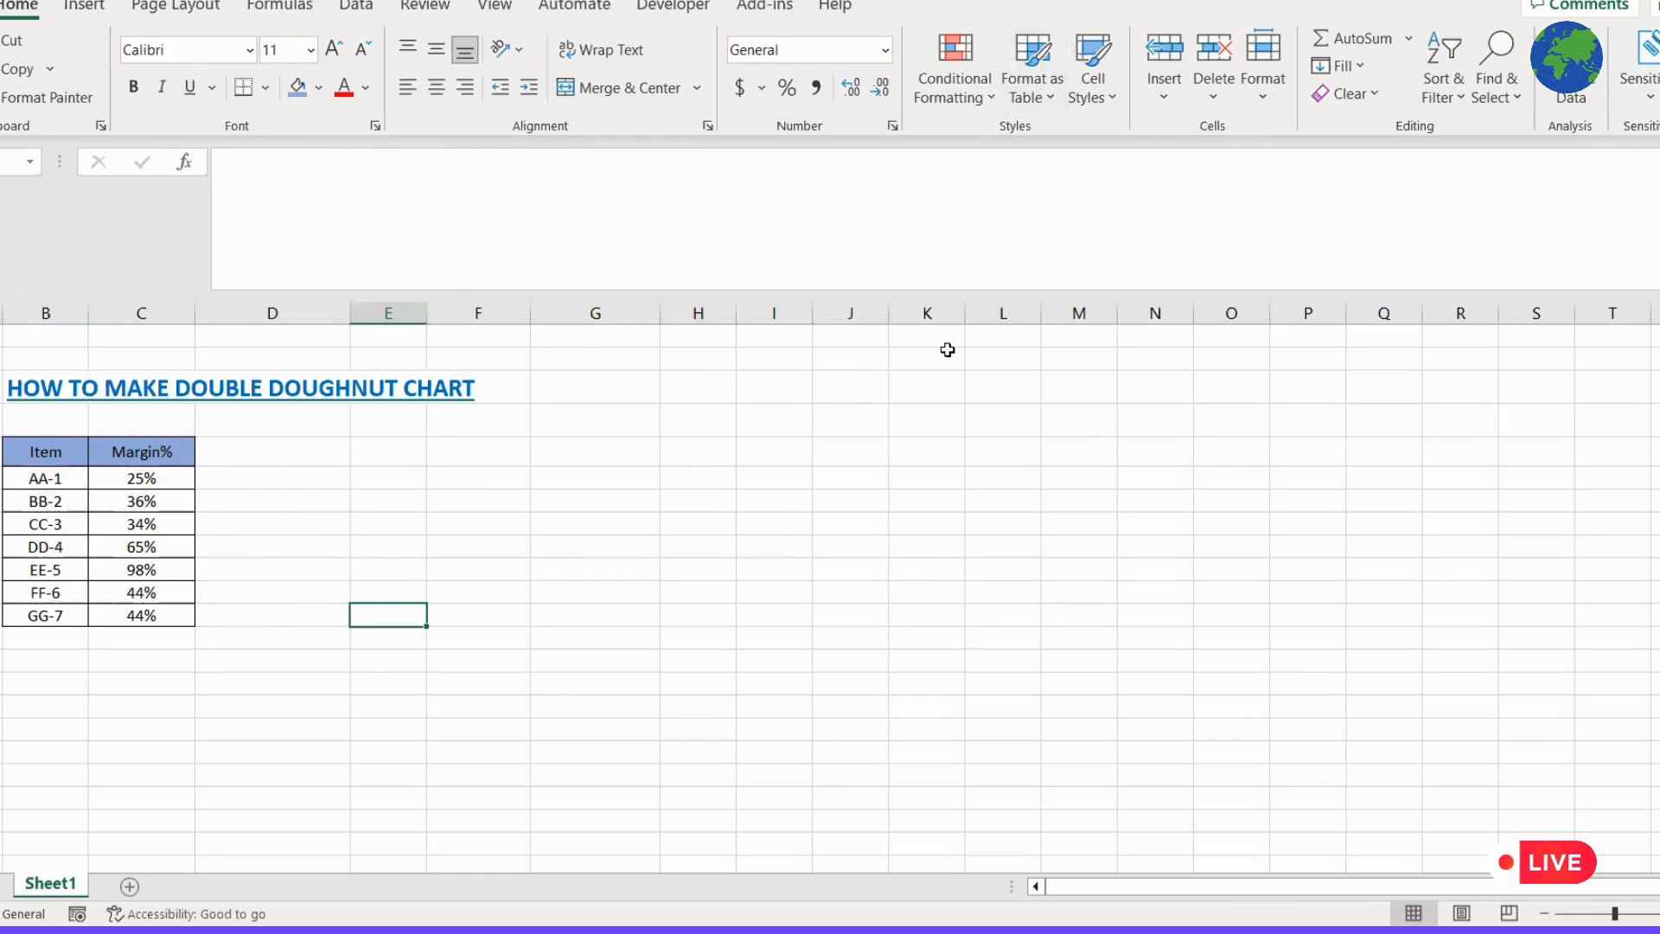
pyautogui.click(840, 569)
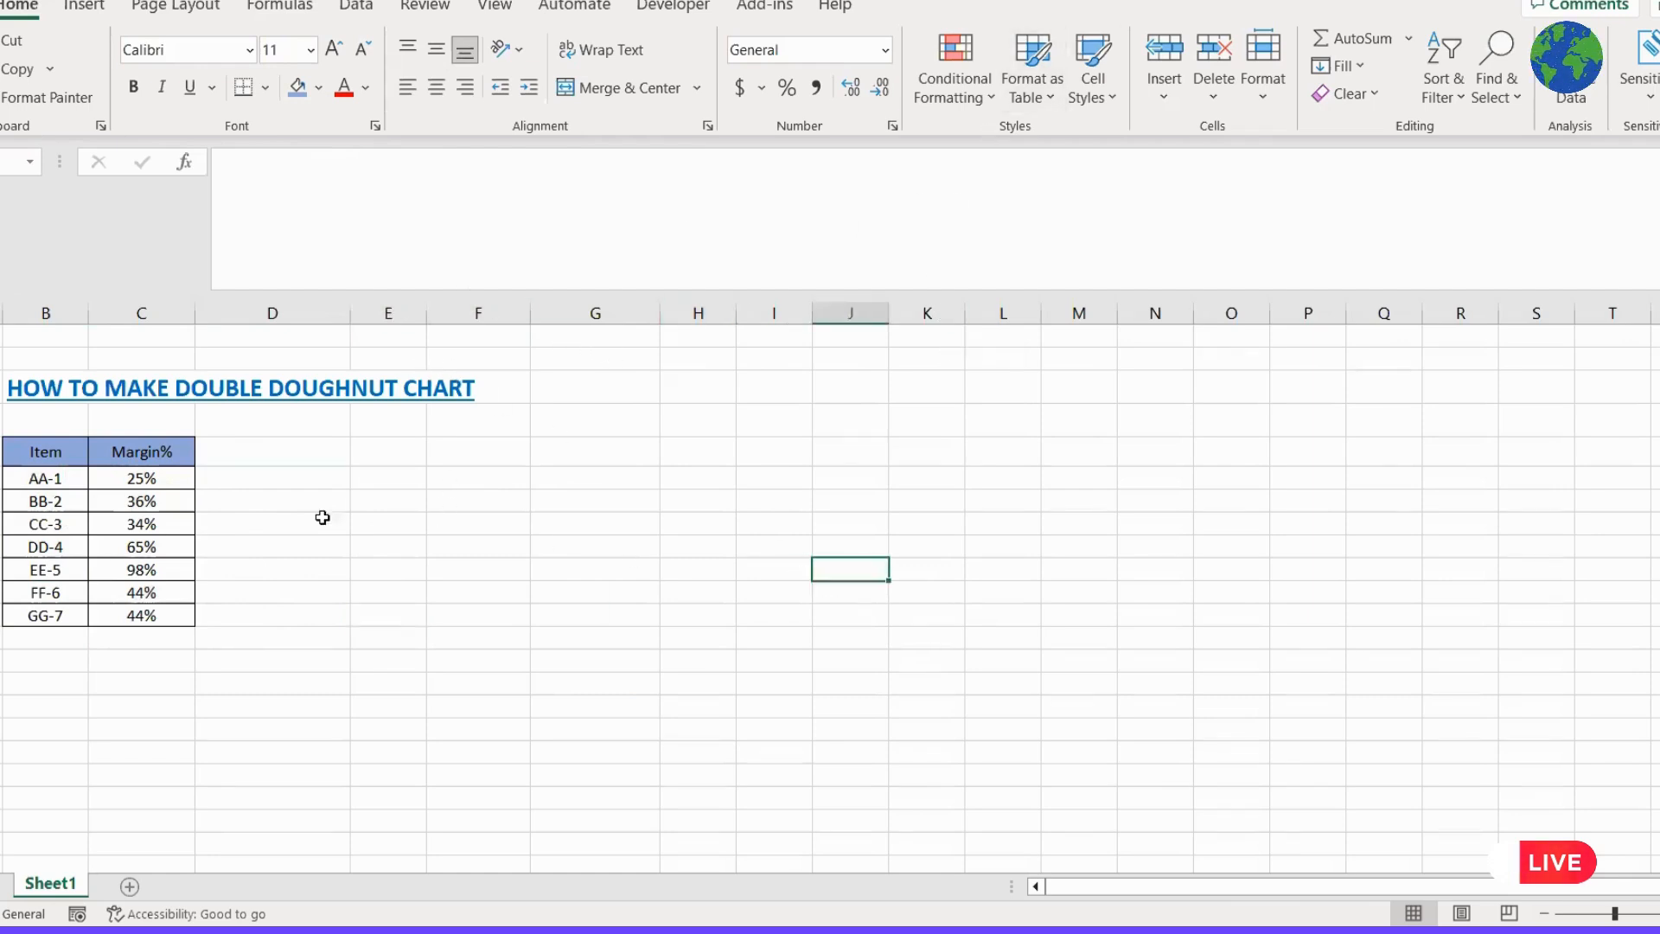
# Insert a doughnut chart from the whole Item and Margin% table, and place it beside the data at a larger size
pyautogui.moveTo(38, 452); pyautogui.dragTo(144, 611)
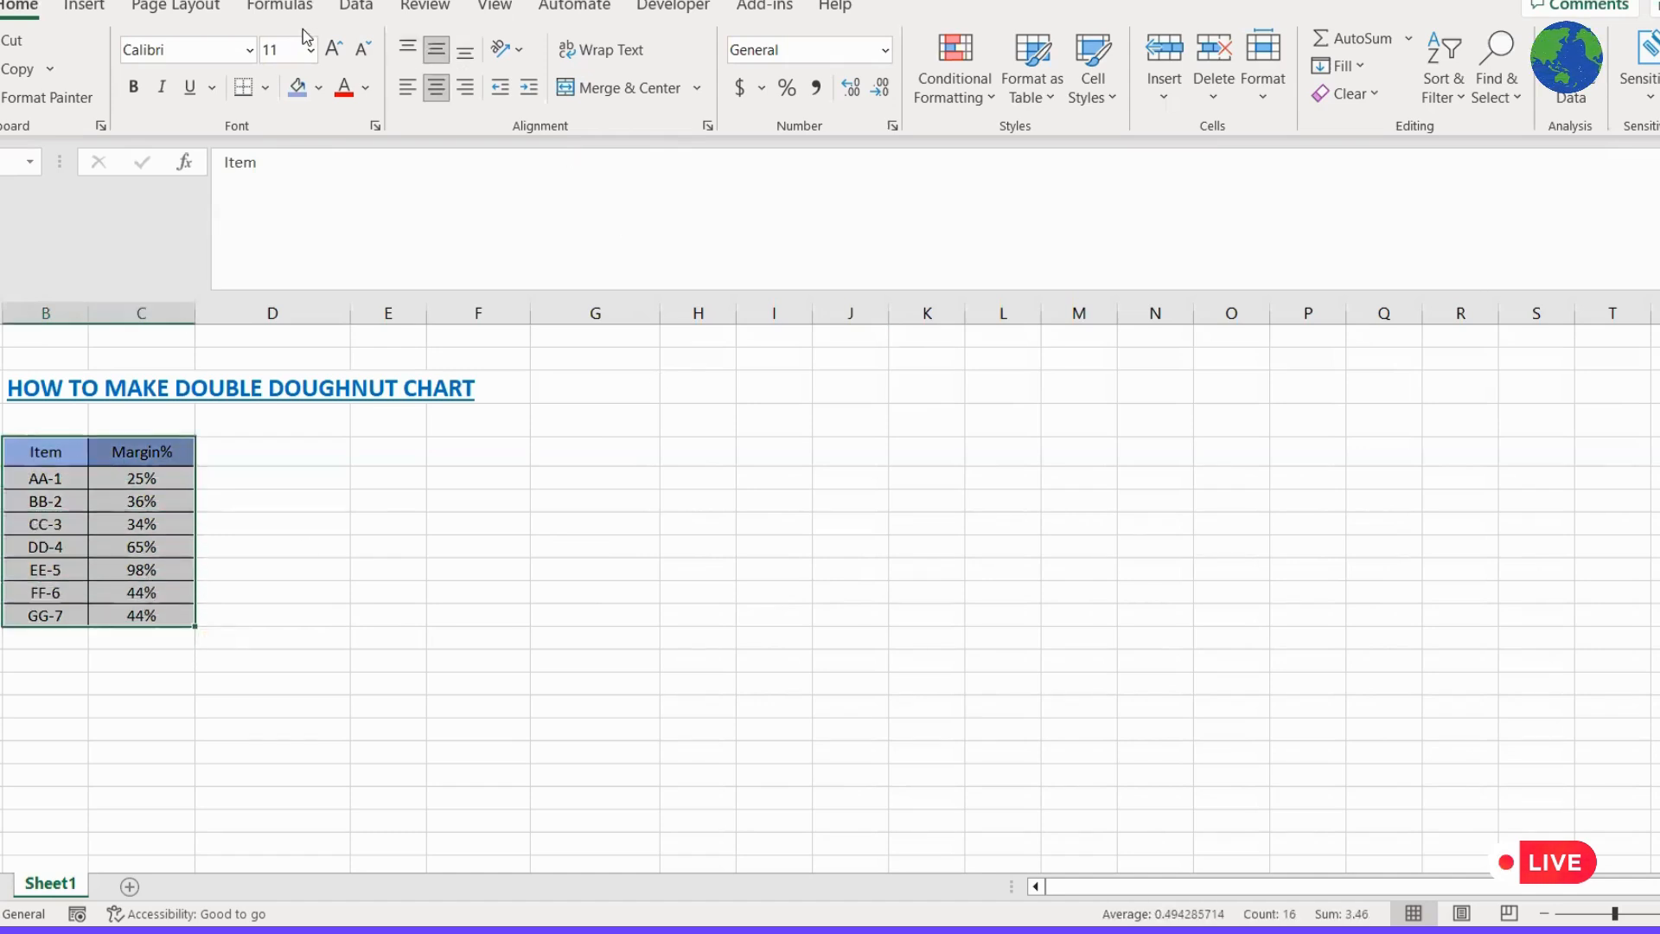
pyautogui.click(75, 11)
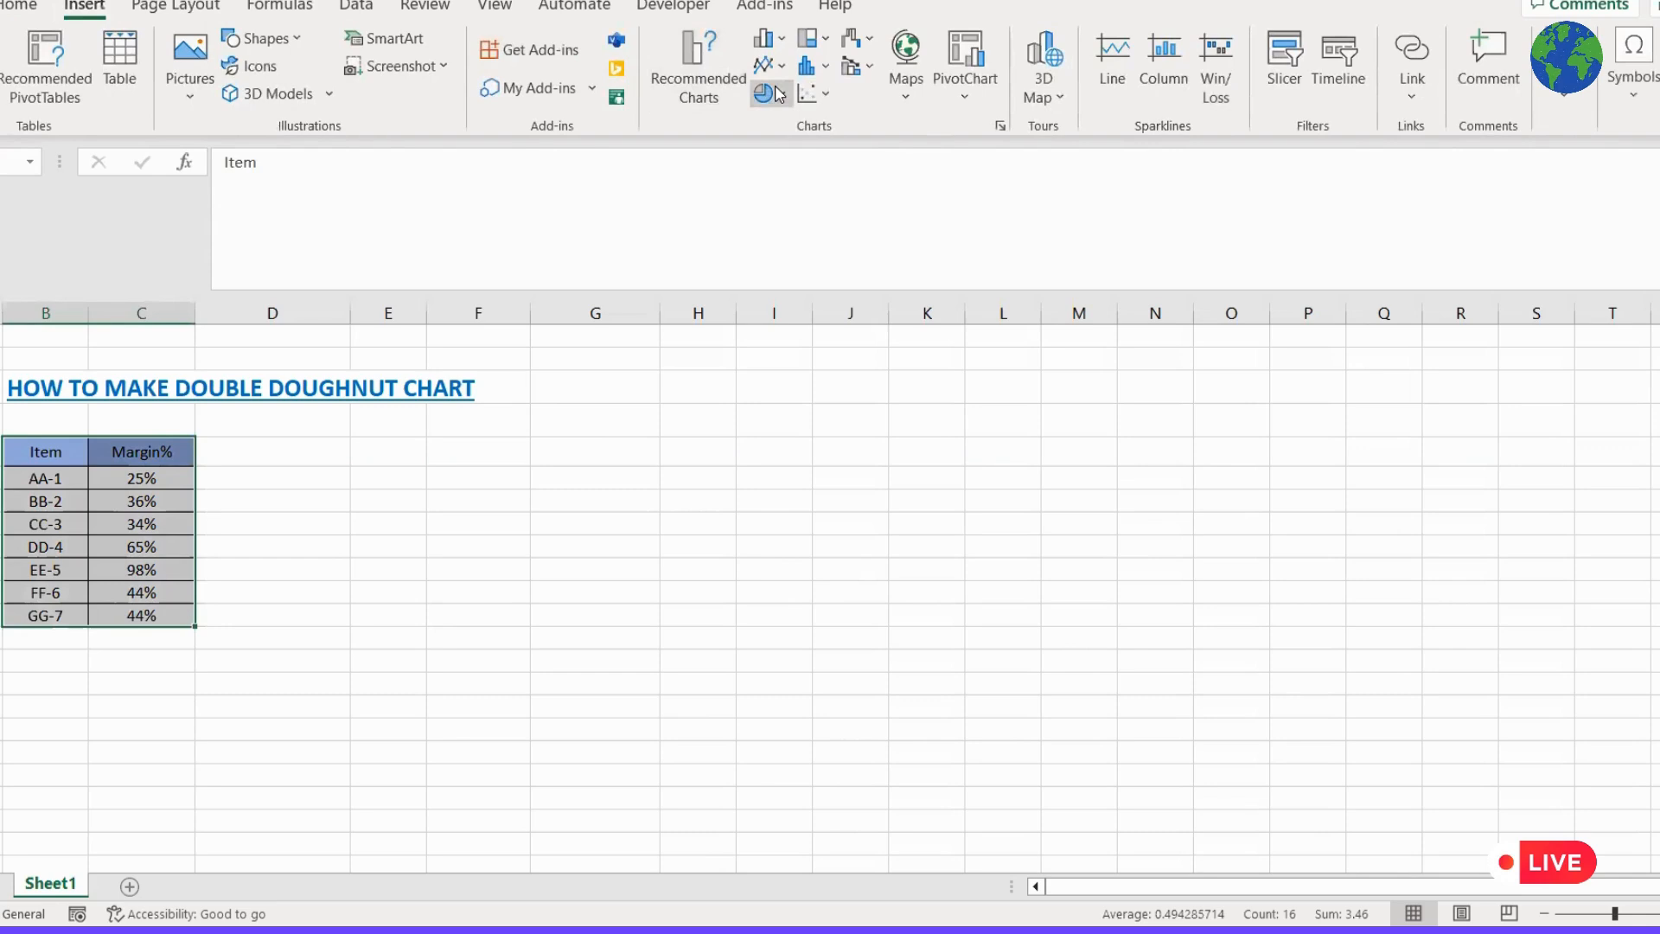
pyautogui.click(763, 93)
pyautogui.click(797, 410)
pyautogui.moveTo(993, 545); pyautogui.dragTo(908, 542)
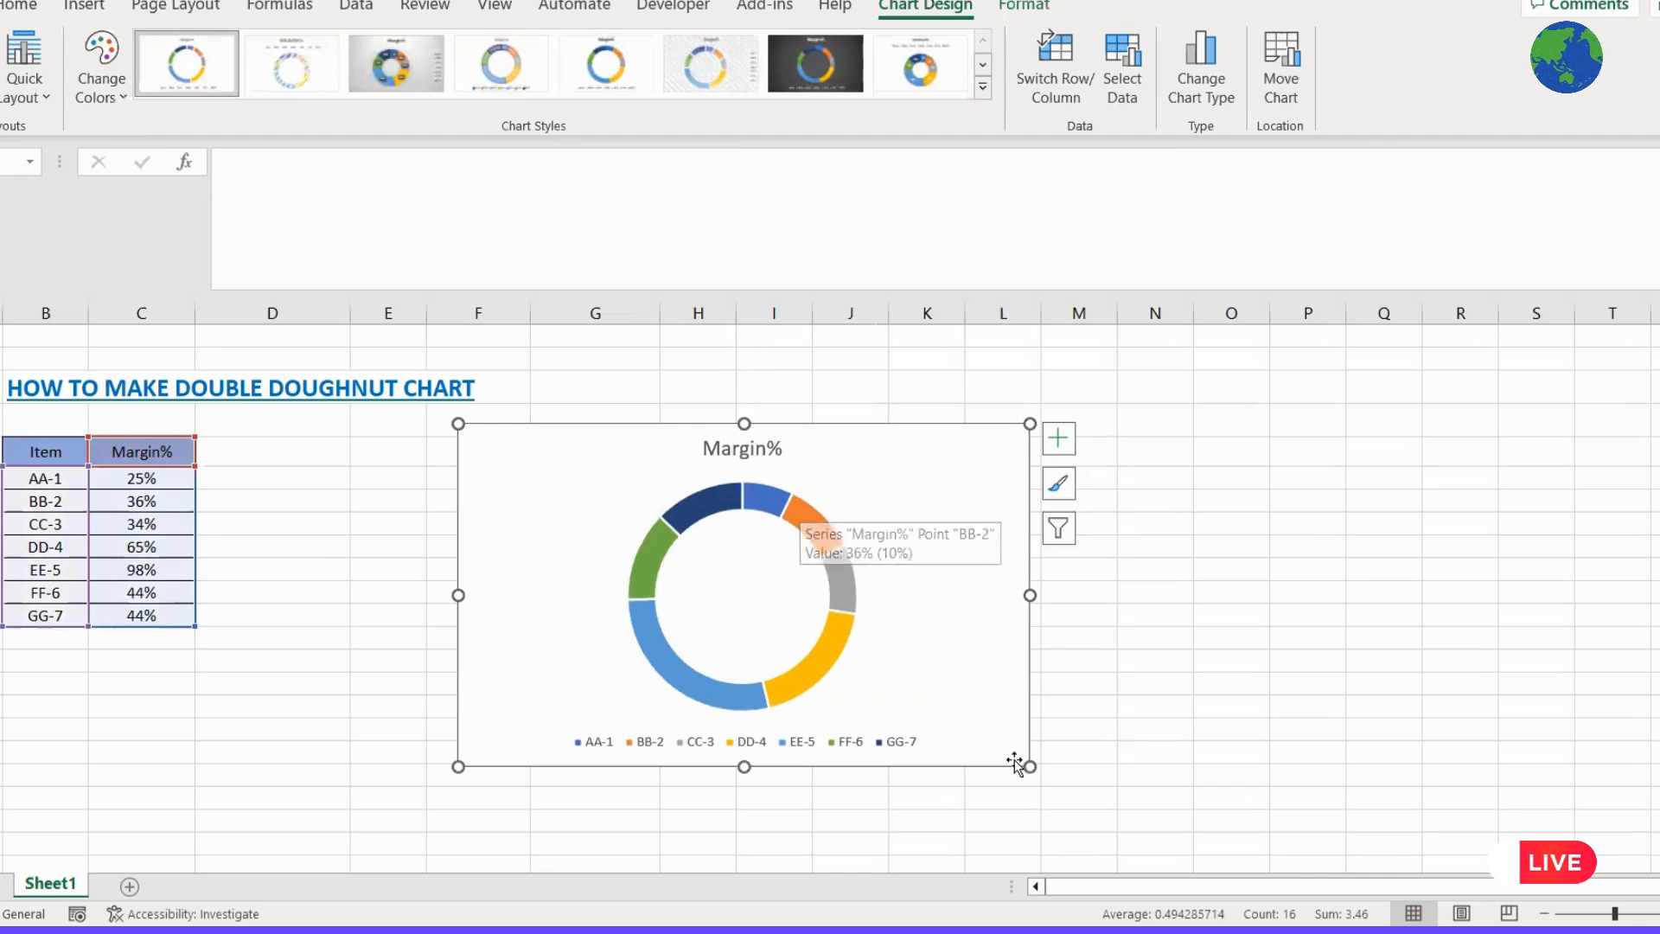
pyautogui.moveTo(1029, 766); pyautogui.dragTo(1127, 846)
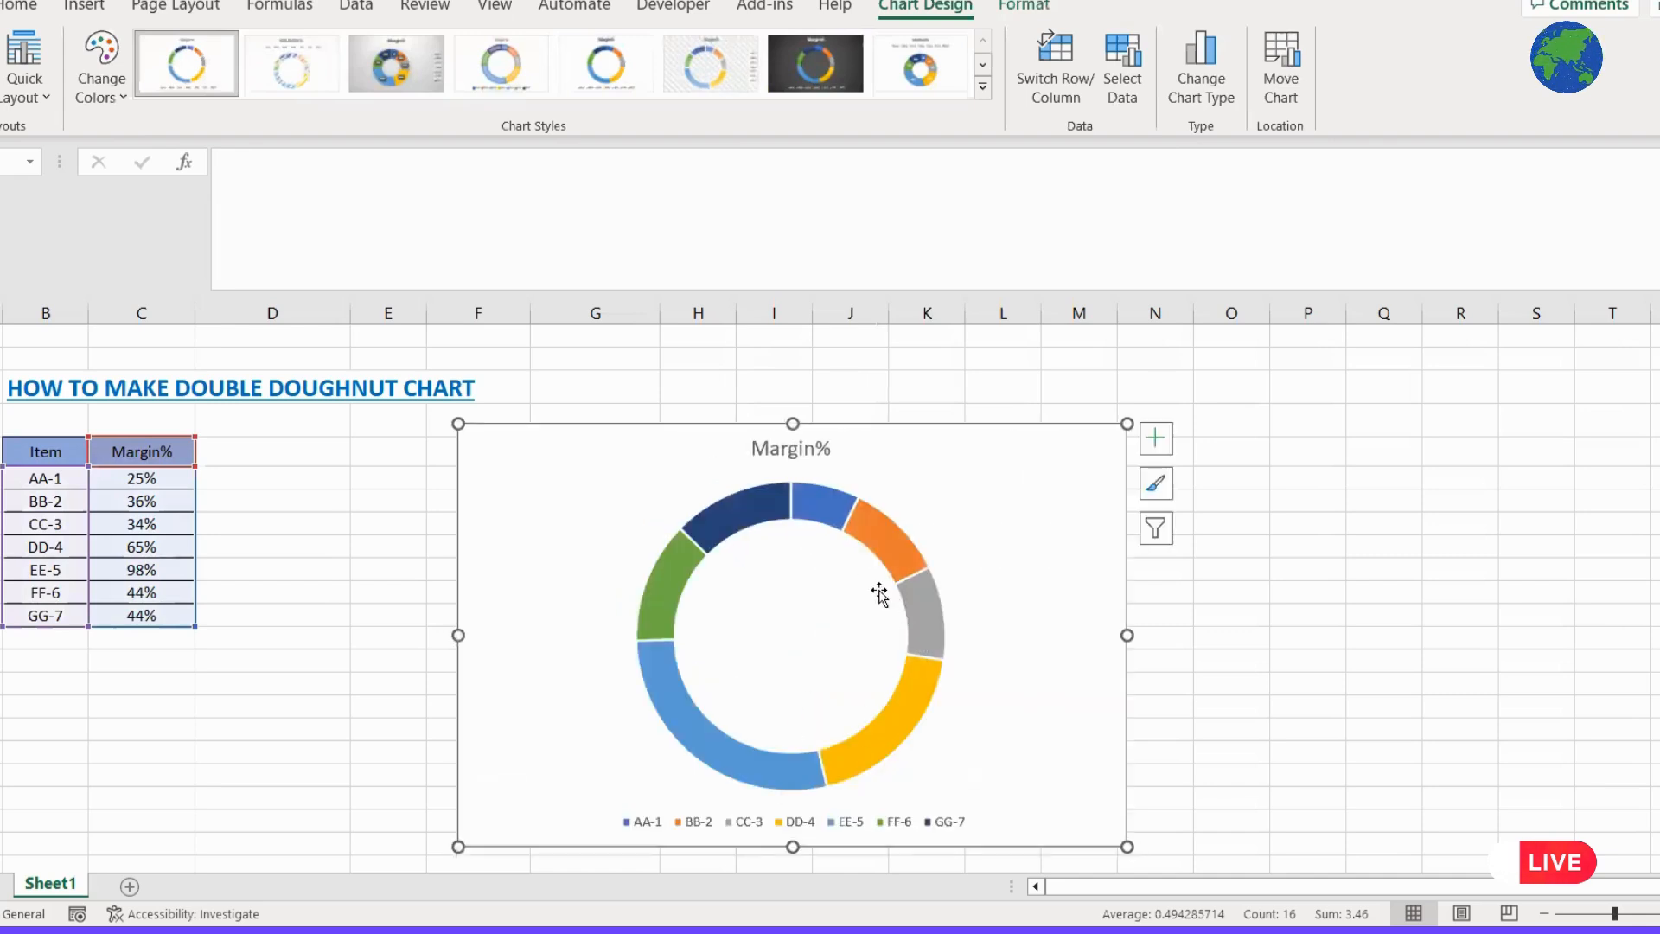
# Copy the Margin% series and paste it into the same chart as a second ring, moving the chart slightly up
pyautogui.click(891, 547)
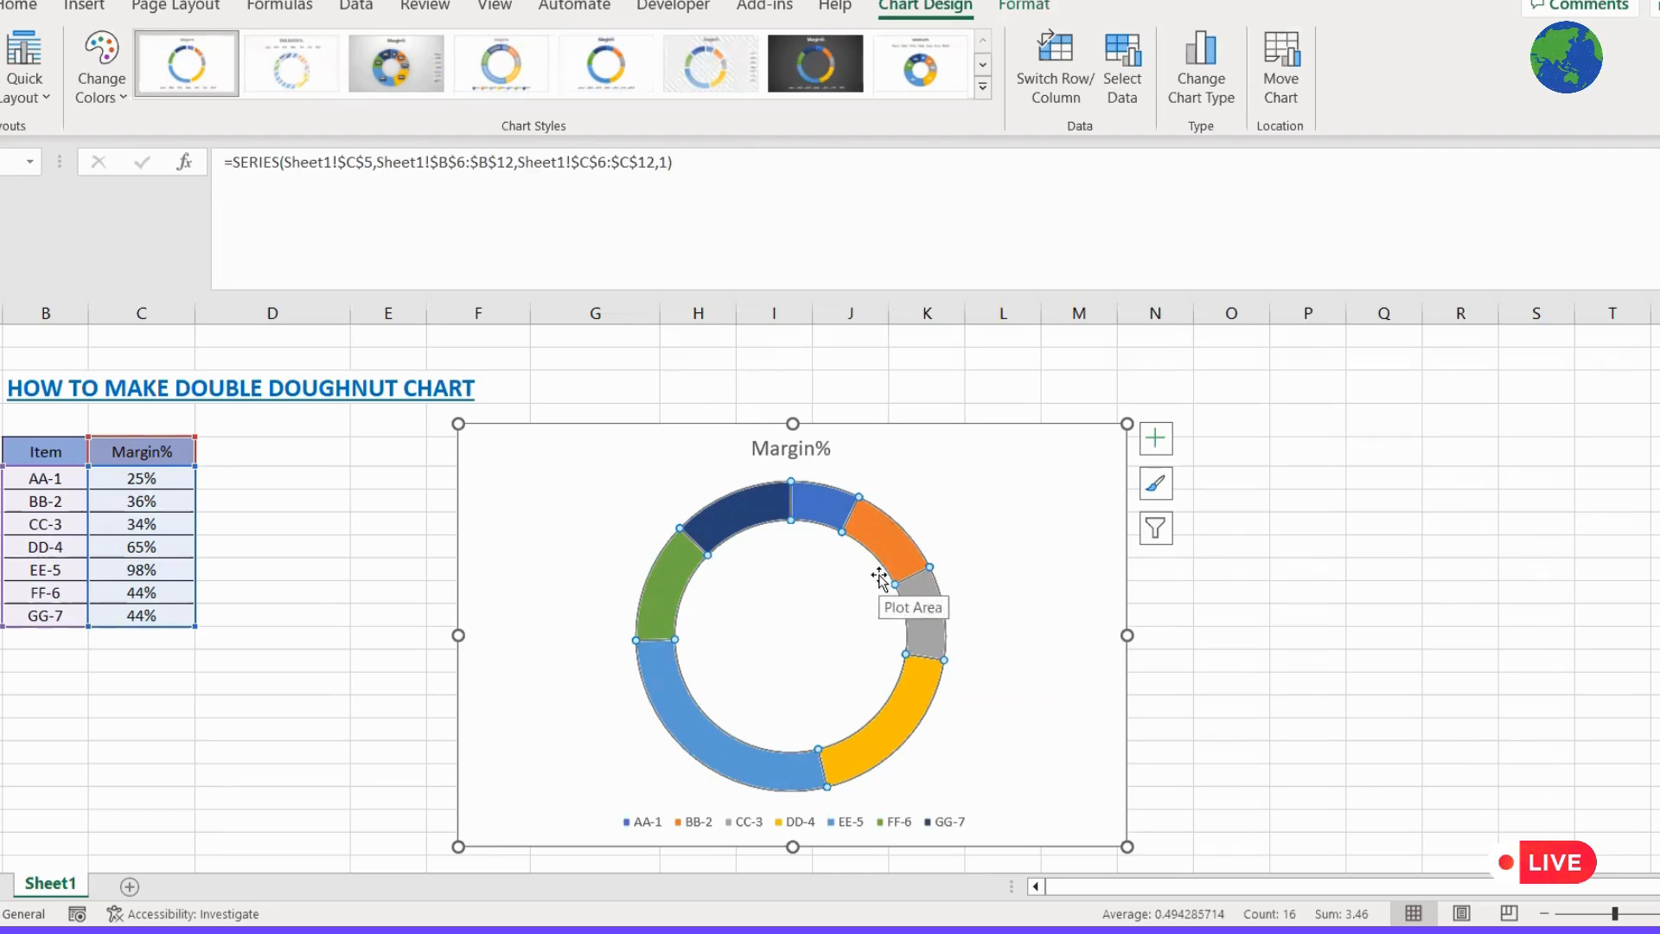
pyautogui.press('ctrl')
pyautogui.click(901, 543)
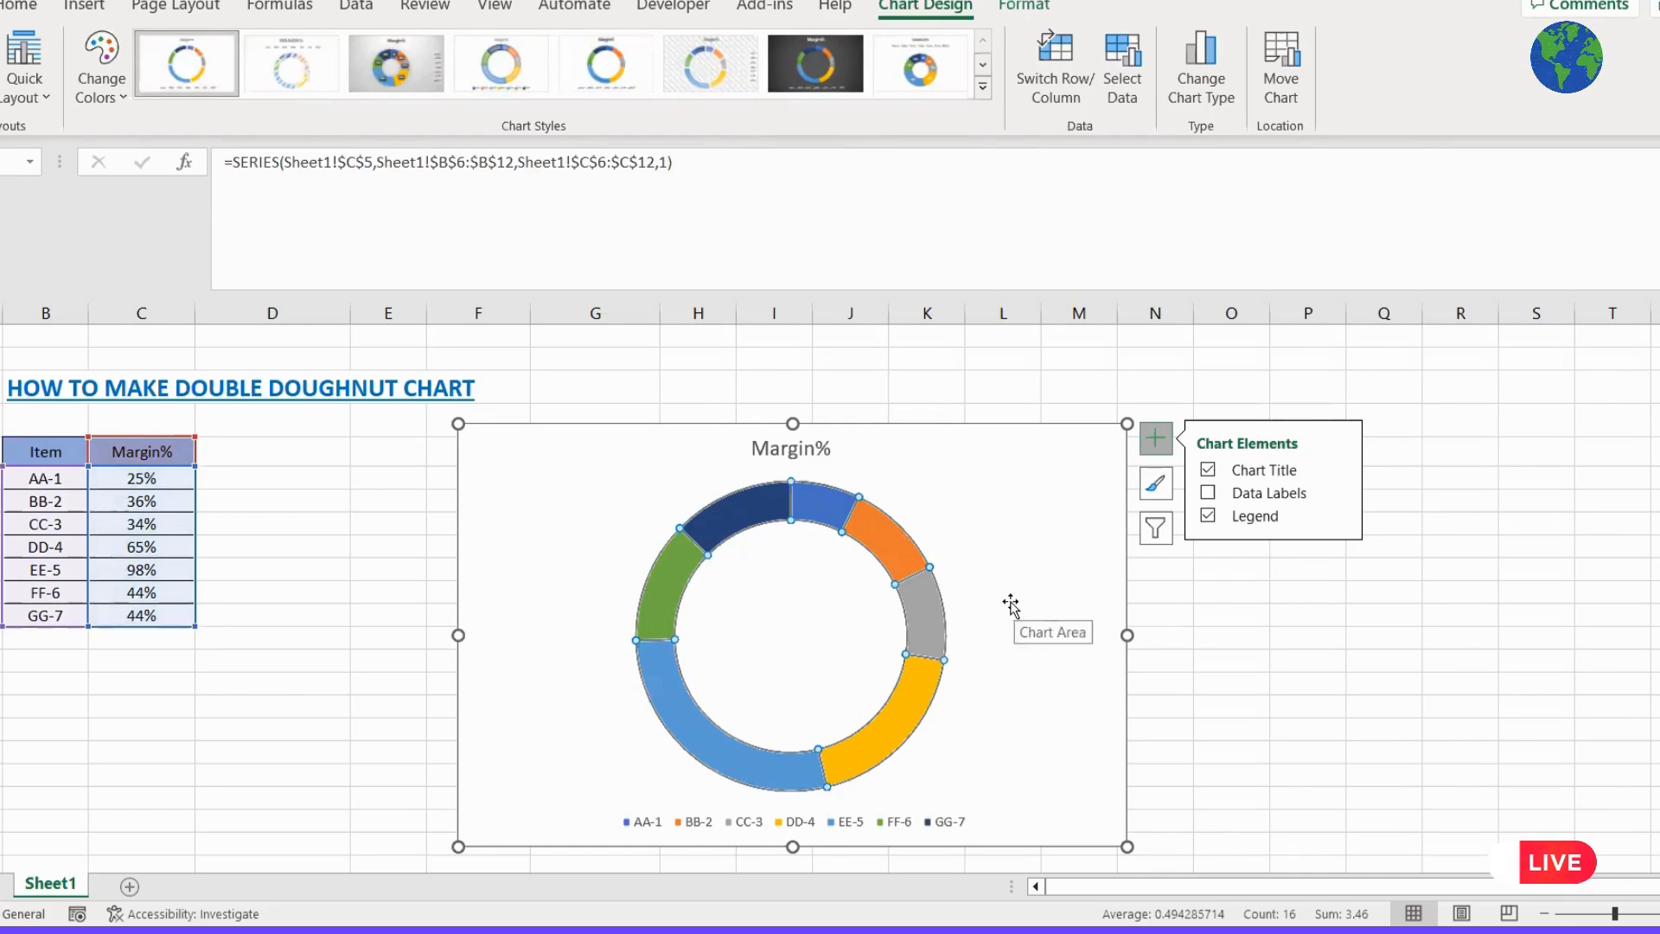
pyautogui.hotkey('ctrl', 'v')
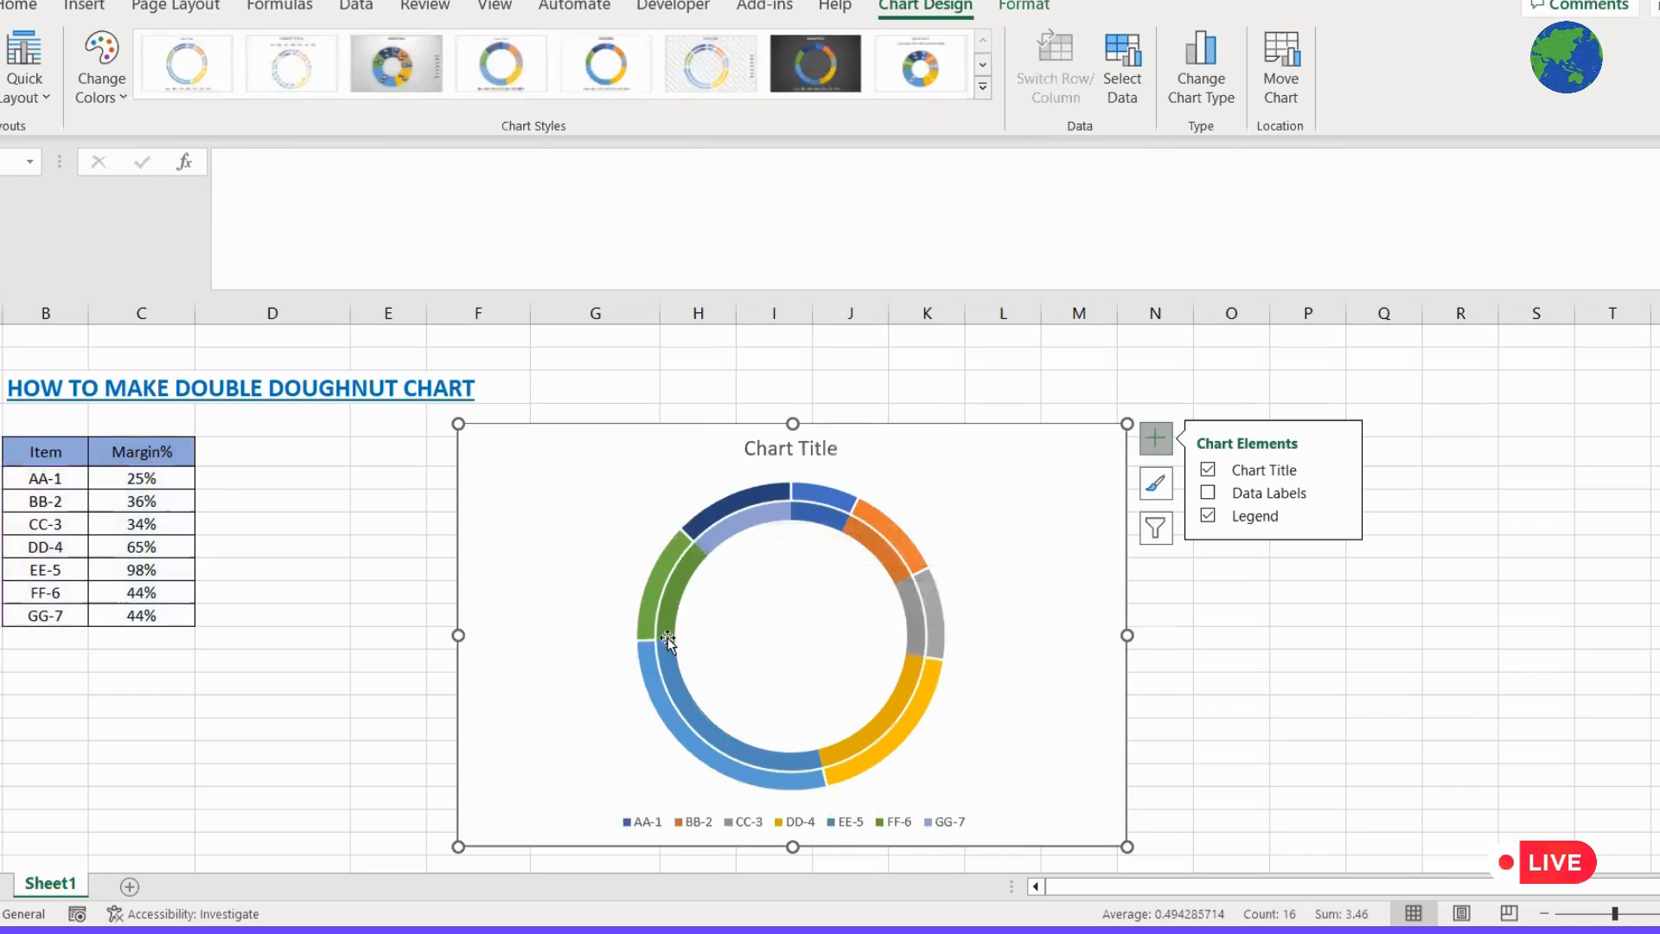
pyautogui.moveTo(922, 480); pyautogui.dragTo(901, 438)
# Examine the chart's outer and inner rings and the commands available for each series
pyautogui.moveTo(923, 567)
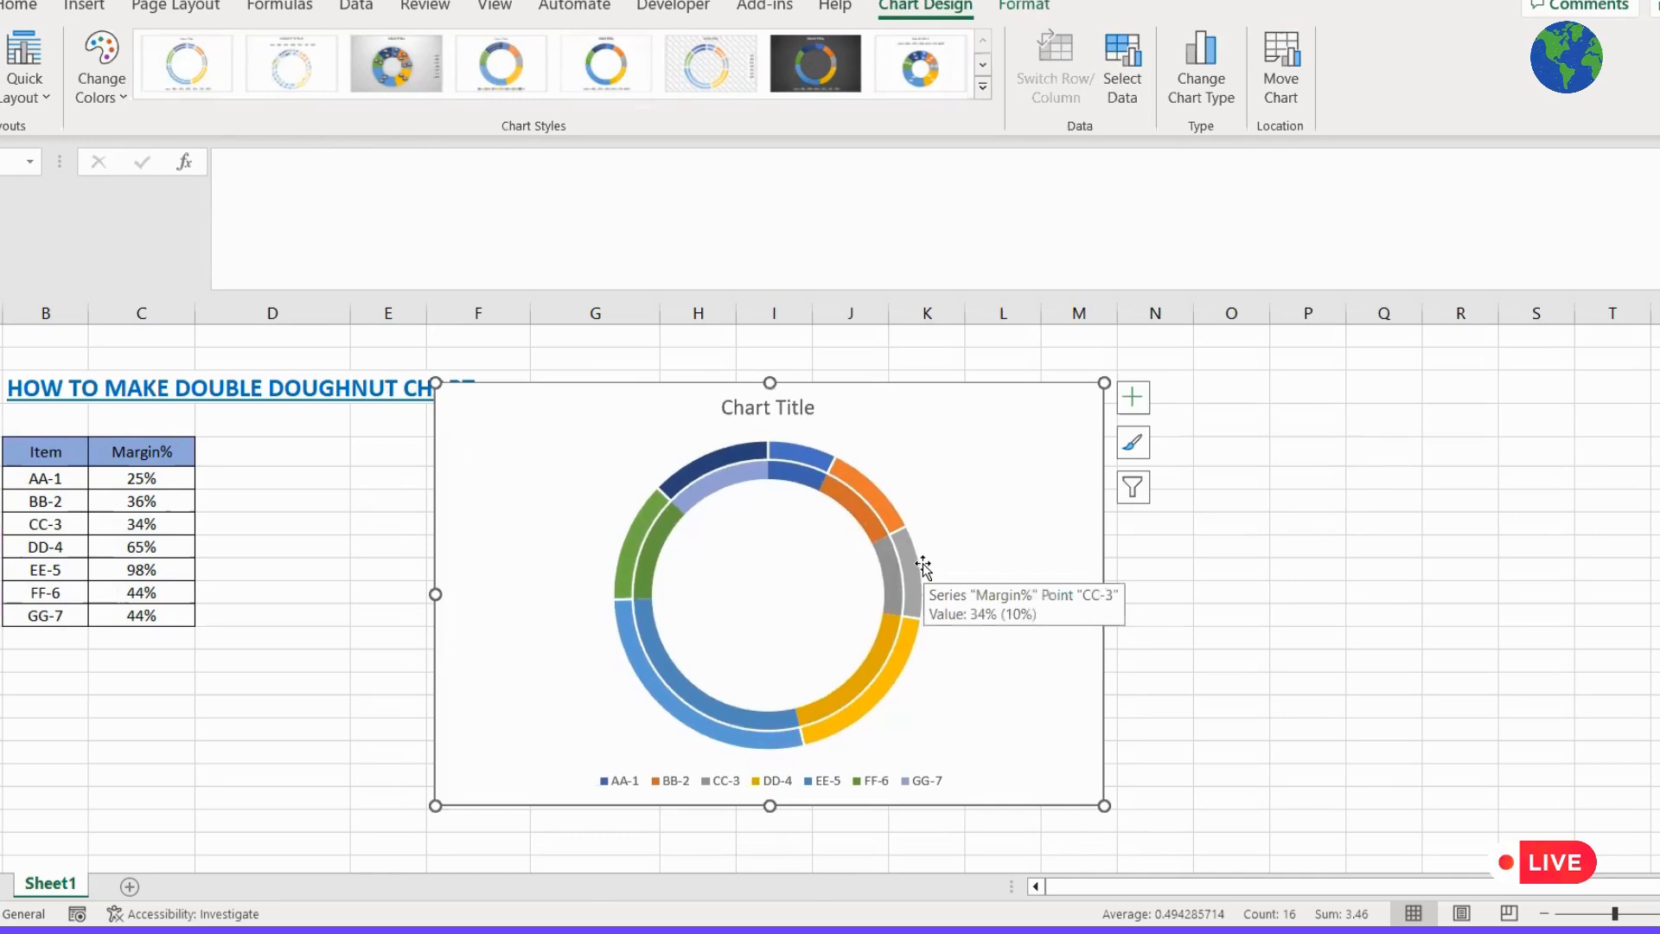
pyautogui.moveTo(866, 522)
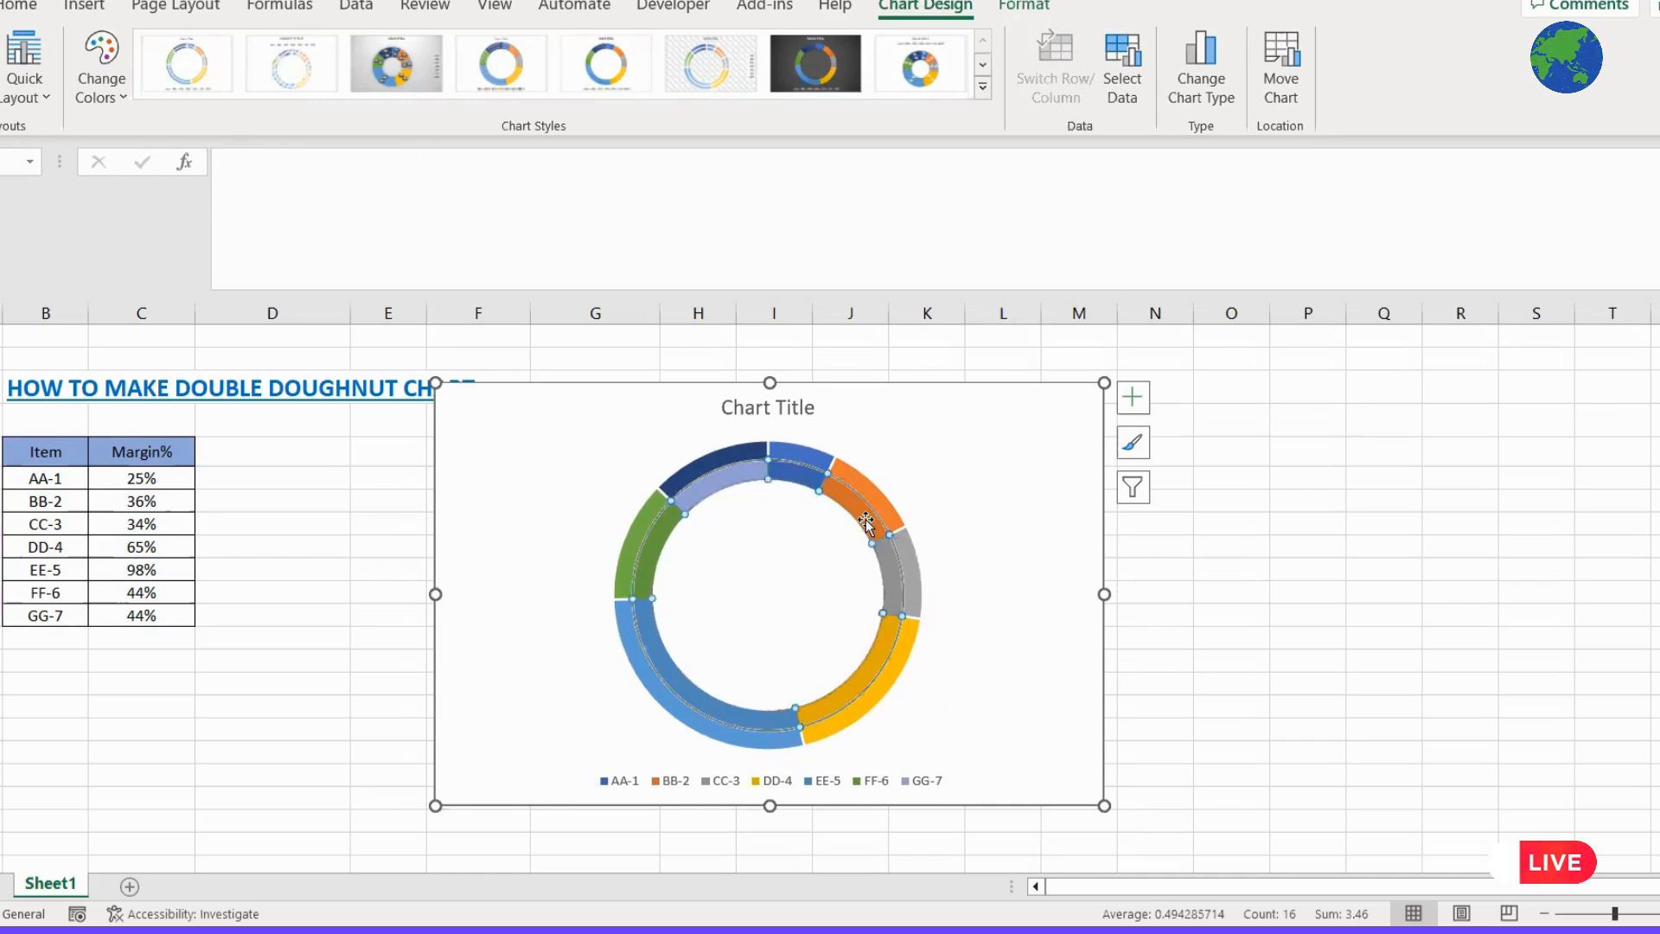
pyautogui.click(865, 522)
pyautogui.click(786, 452)
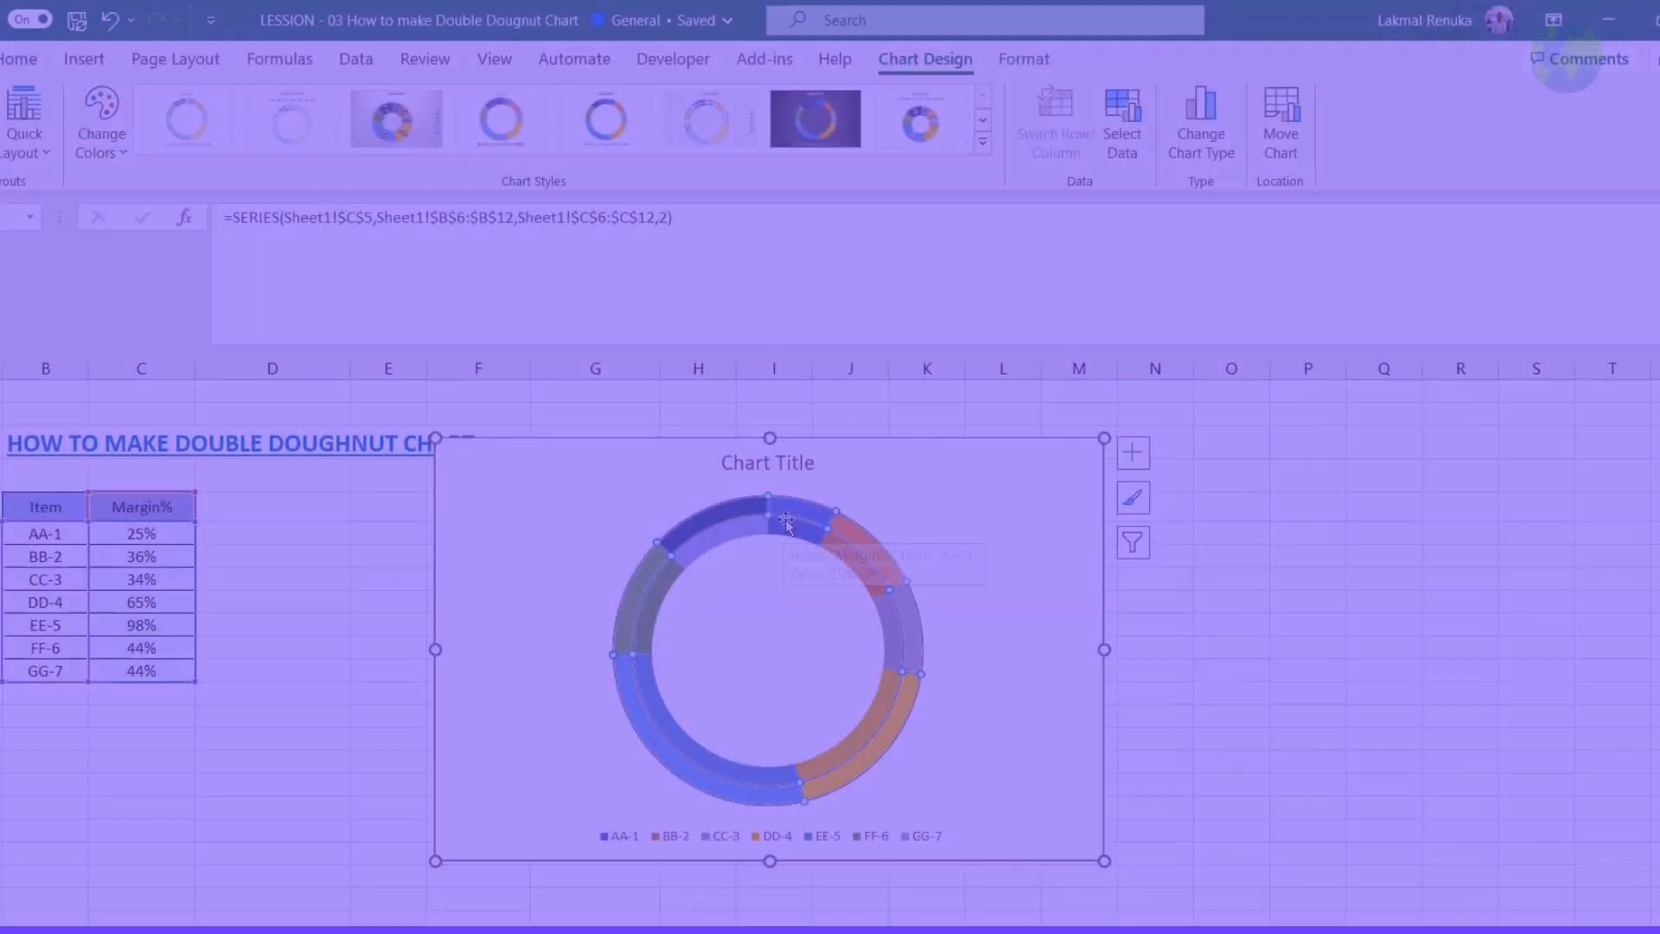
pyautogui.rightClick(789, 473)
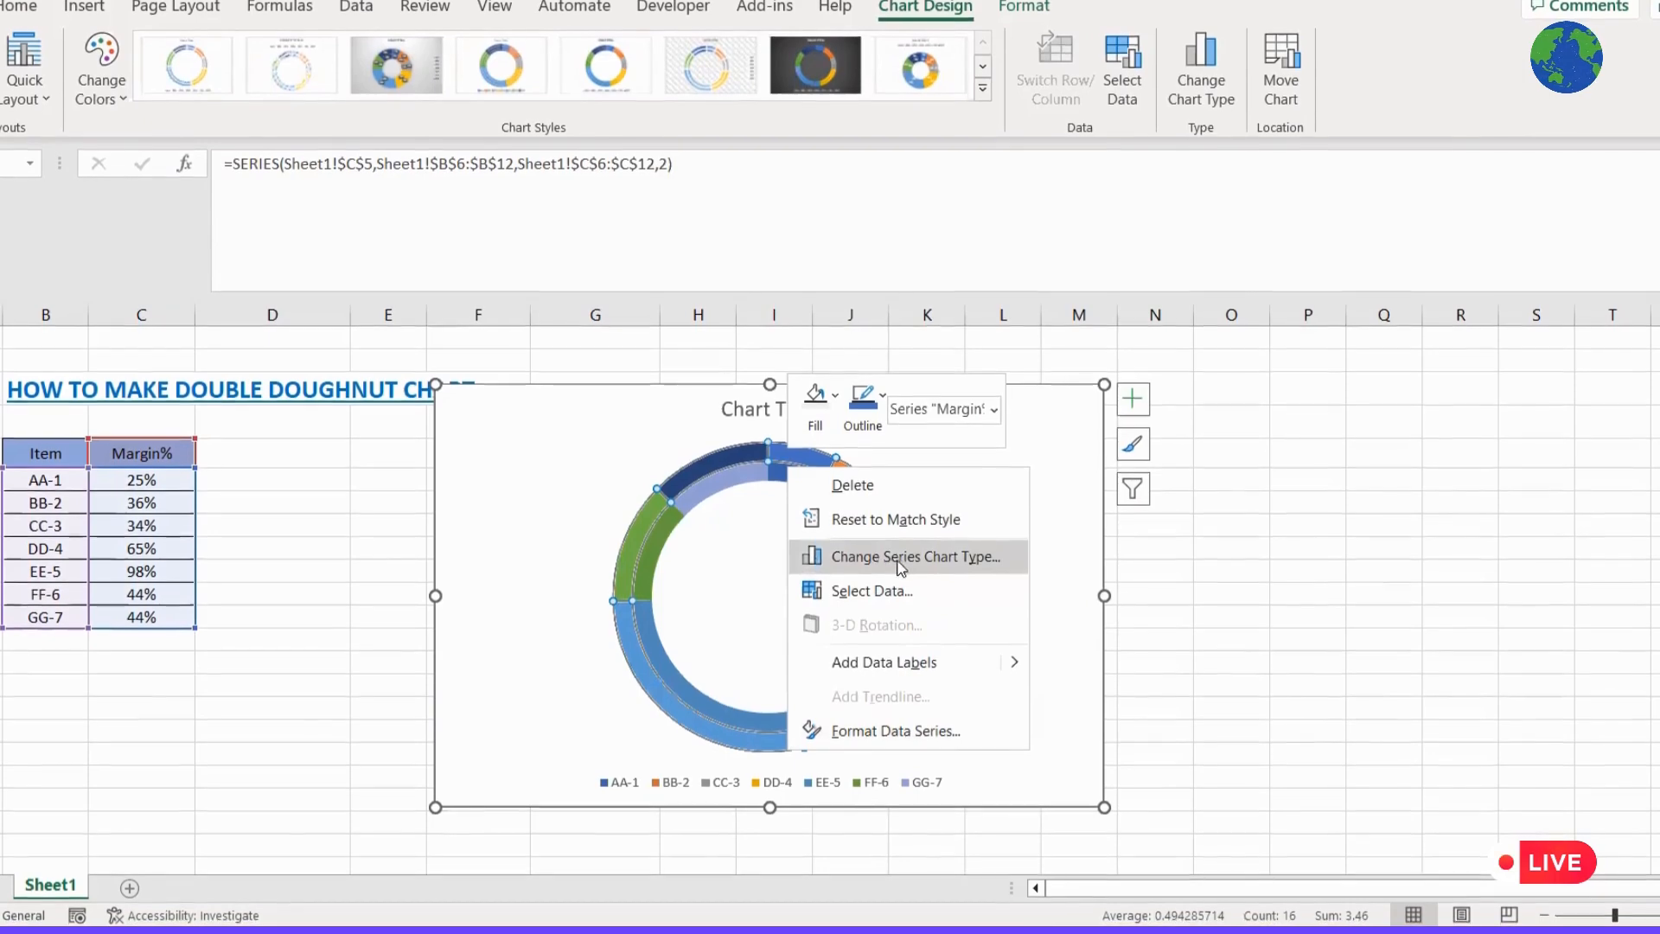
pyautogui.click(718, 497)
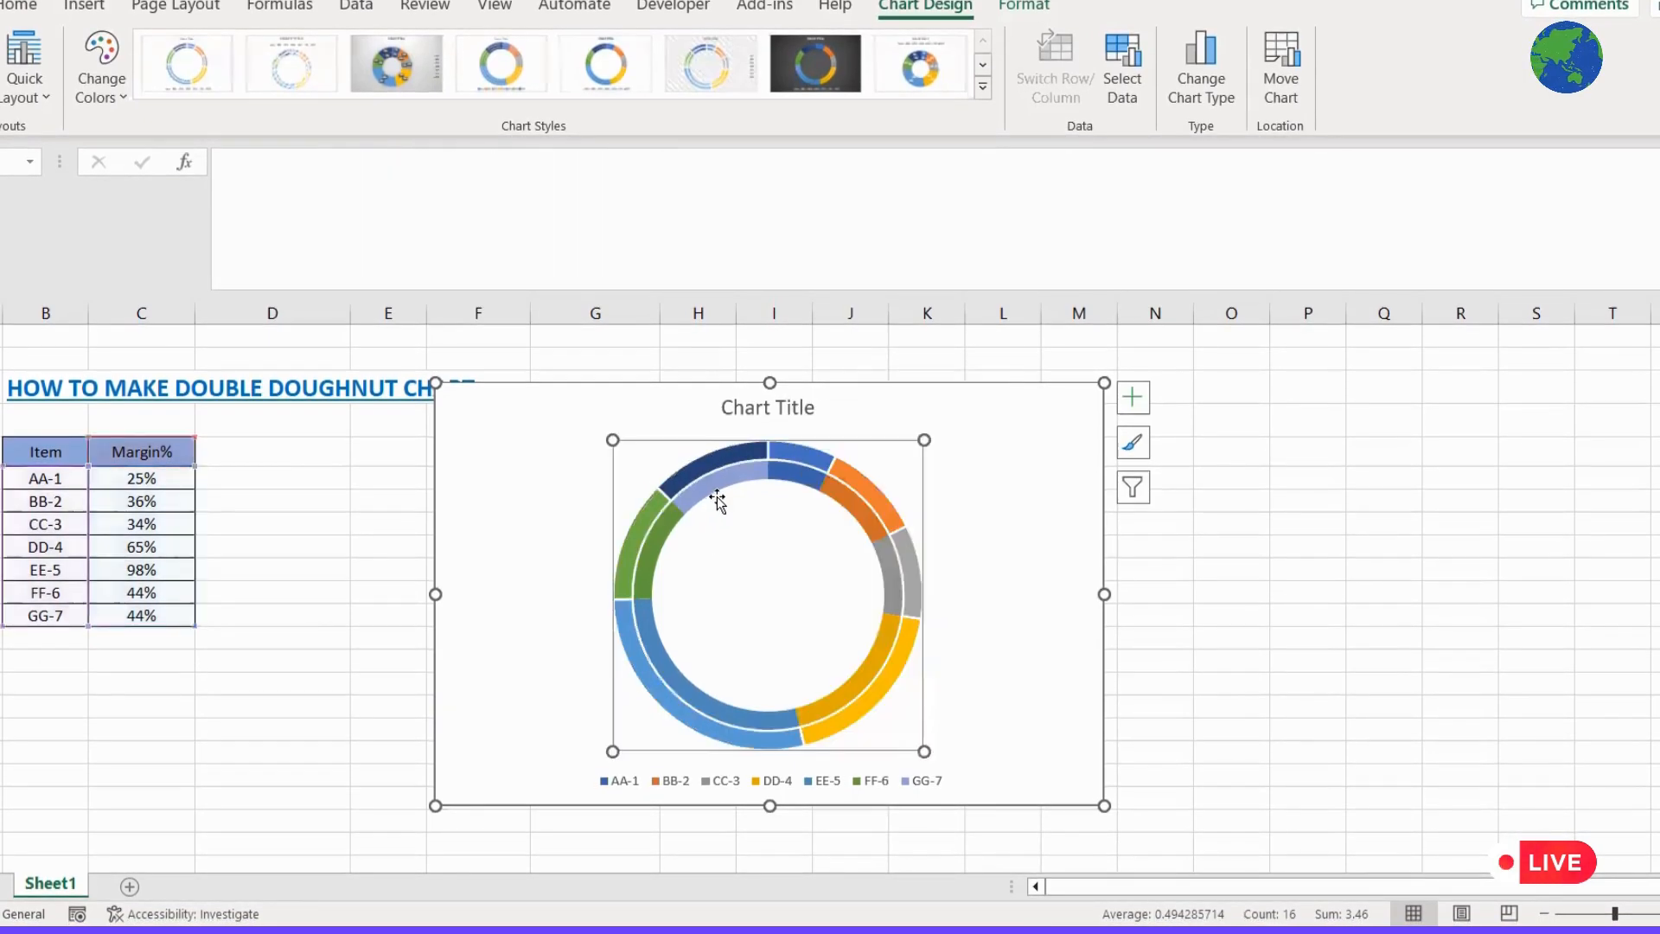
pyautogui.rightClick(690, 490)
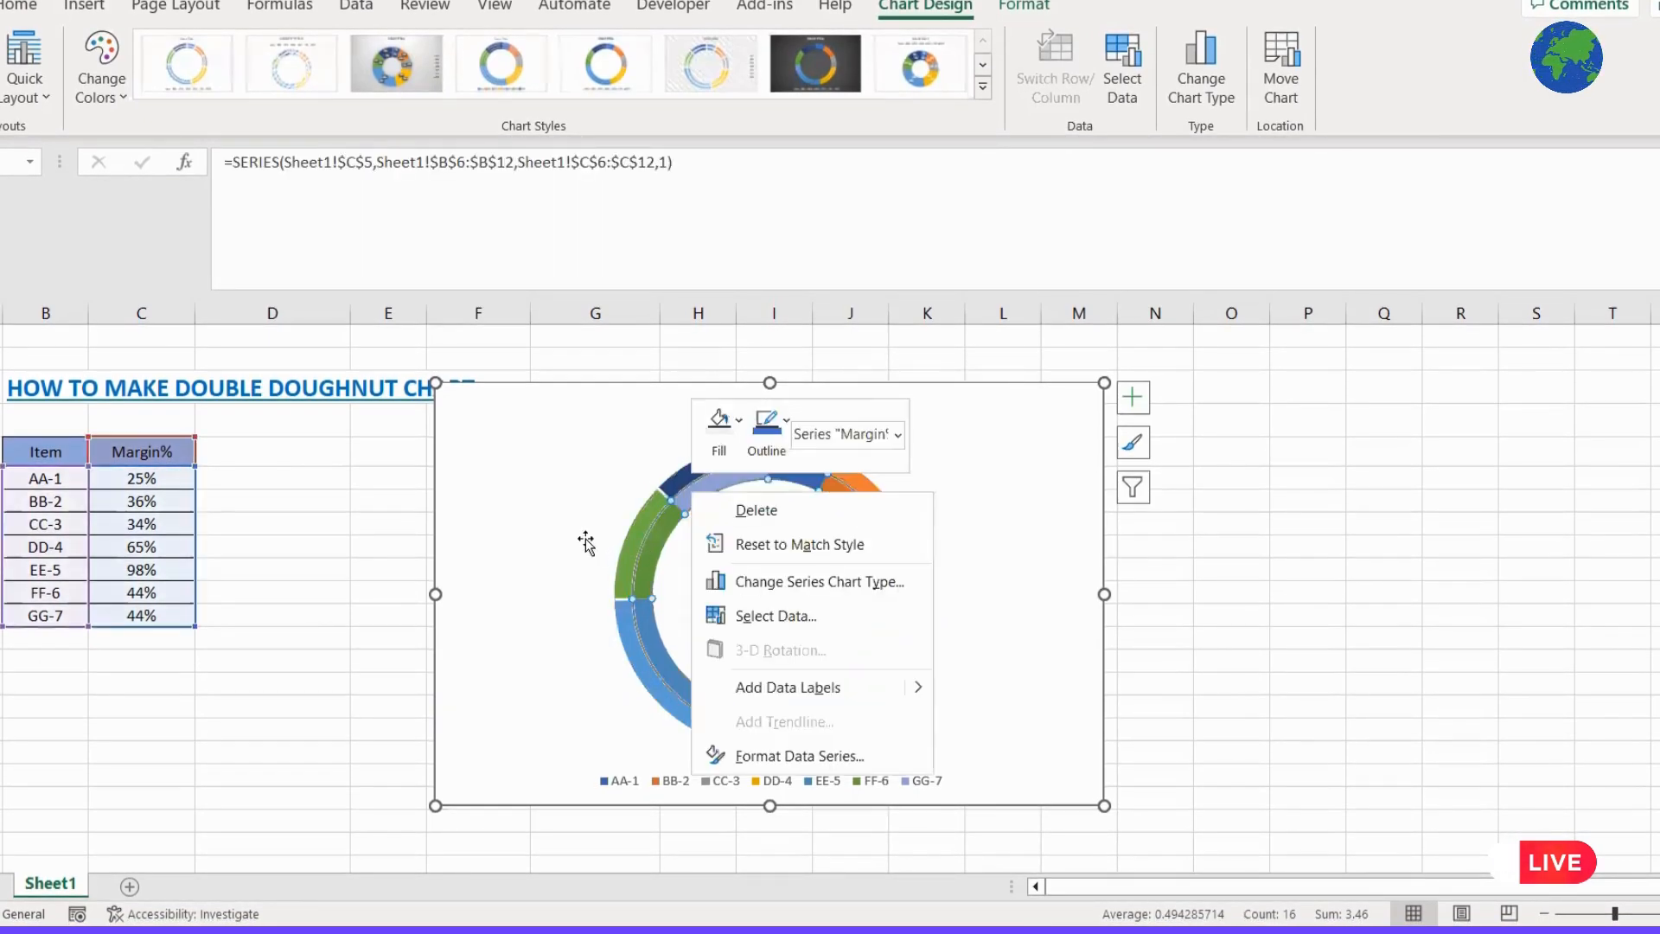
pyautogui.click(587, 543)
pyautogui.click(707, 471)
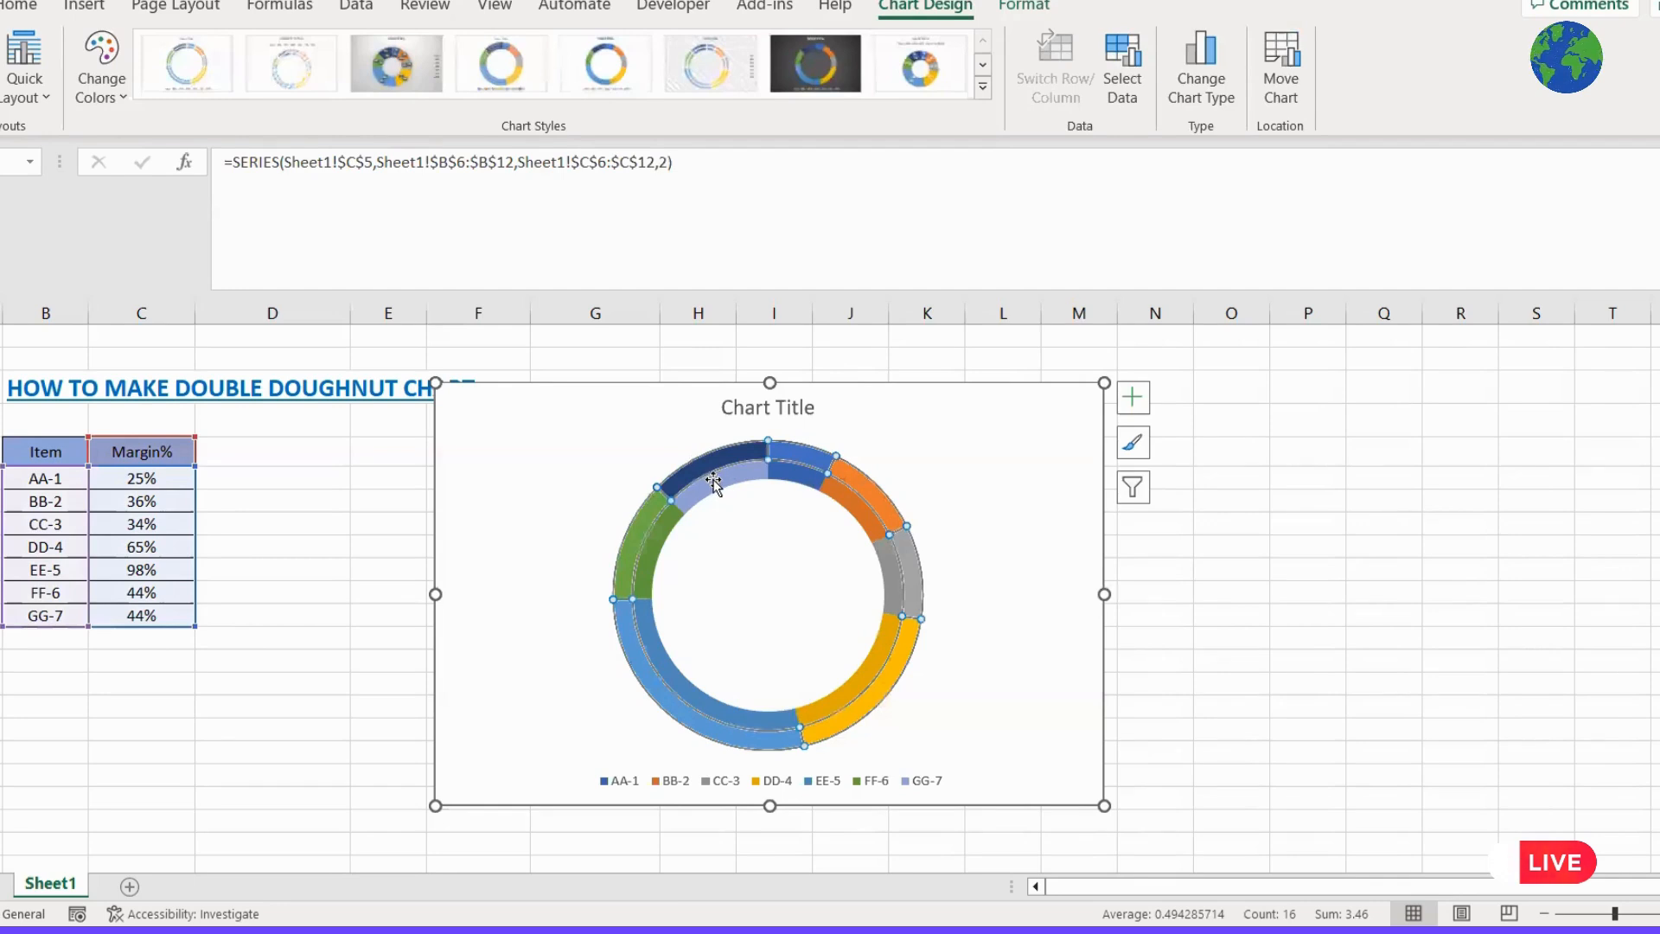
pyautogui.rightClick(714, 481)
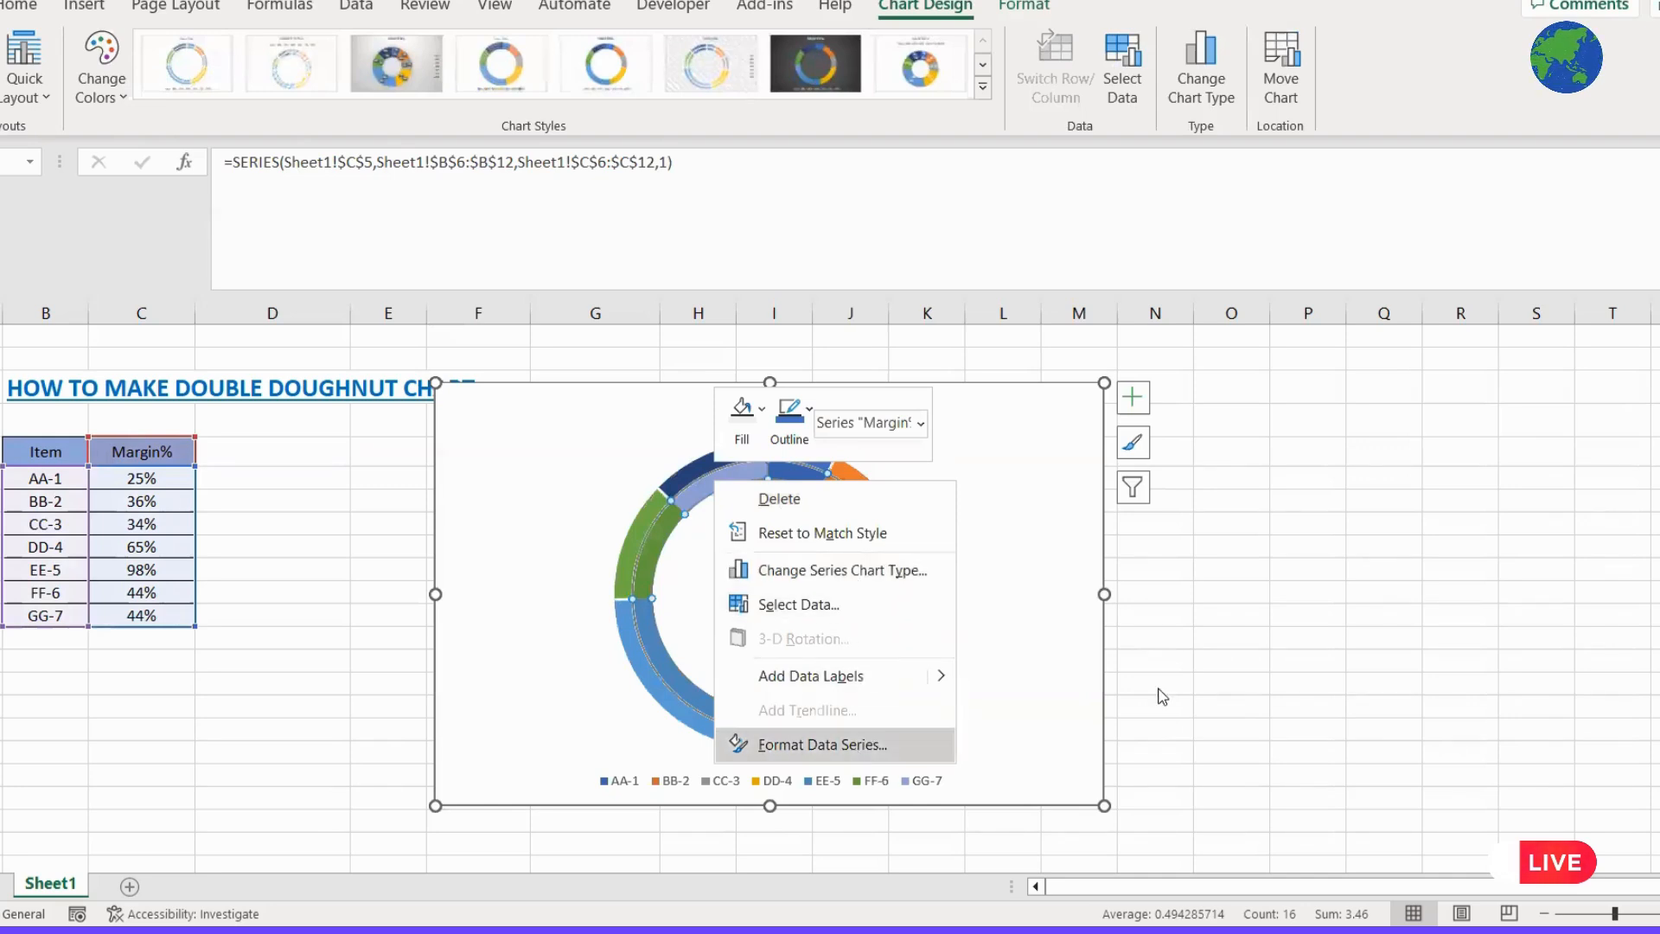
pyautogui.click(822, 745)
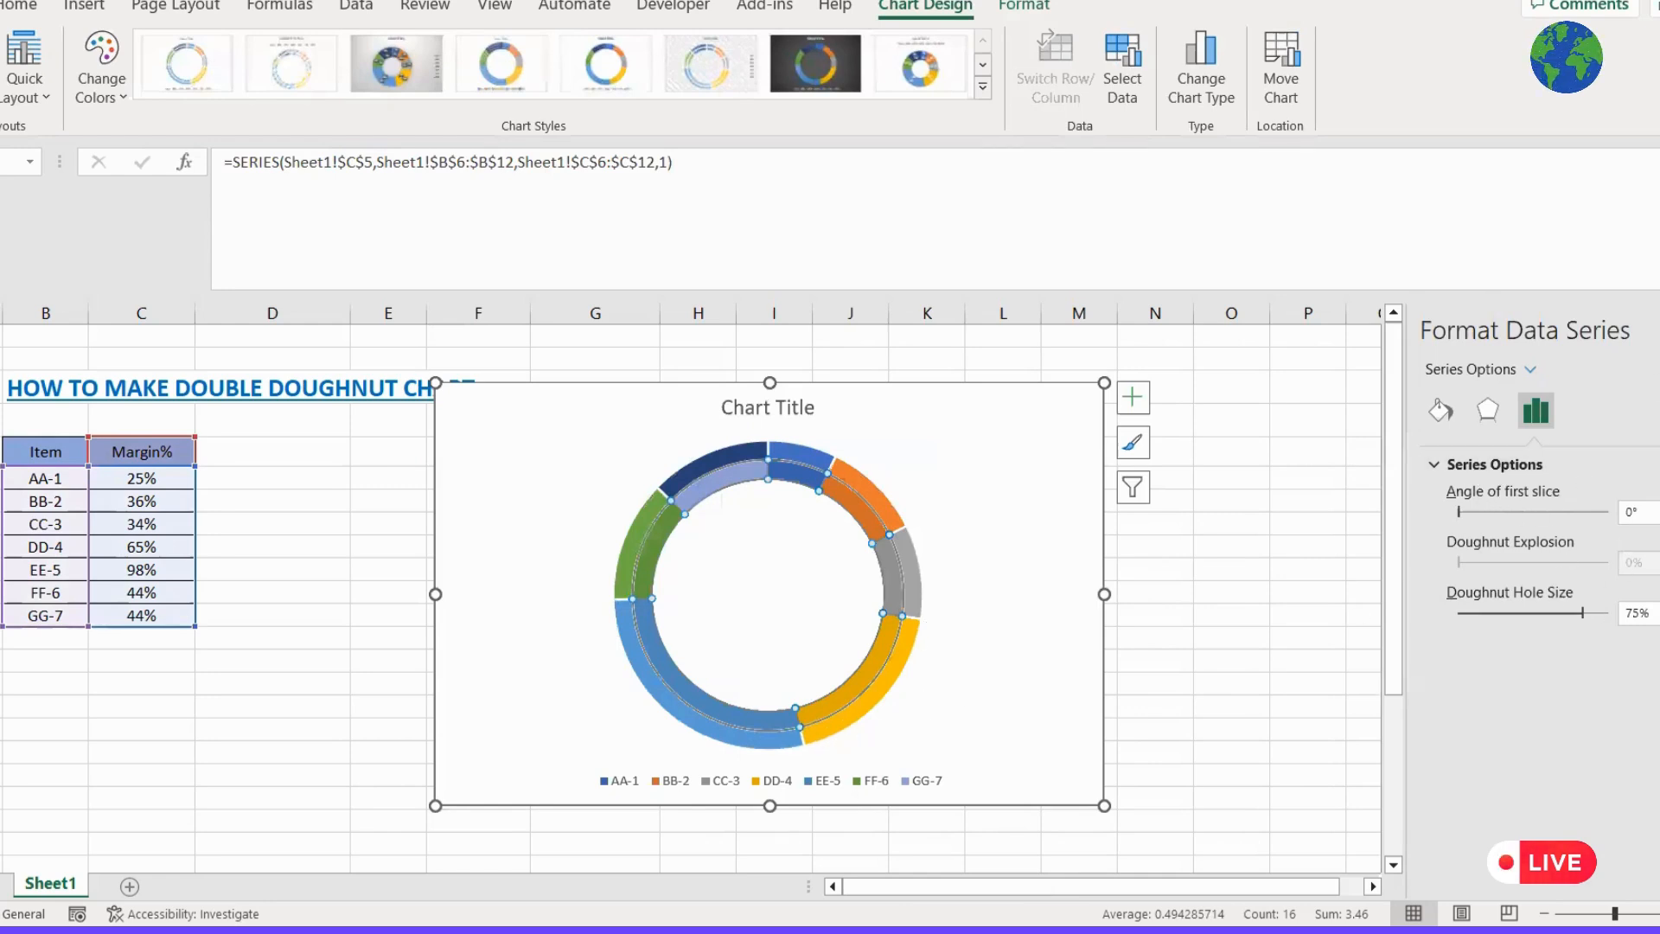
pyautogui.click(698, 481)
# Set the doughnut hole size to 41% in the outer ring's data series formatting
pyautogui.click(701, 481)
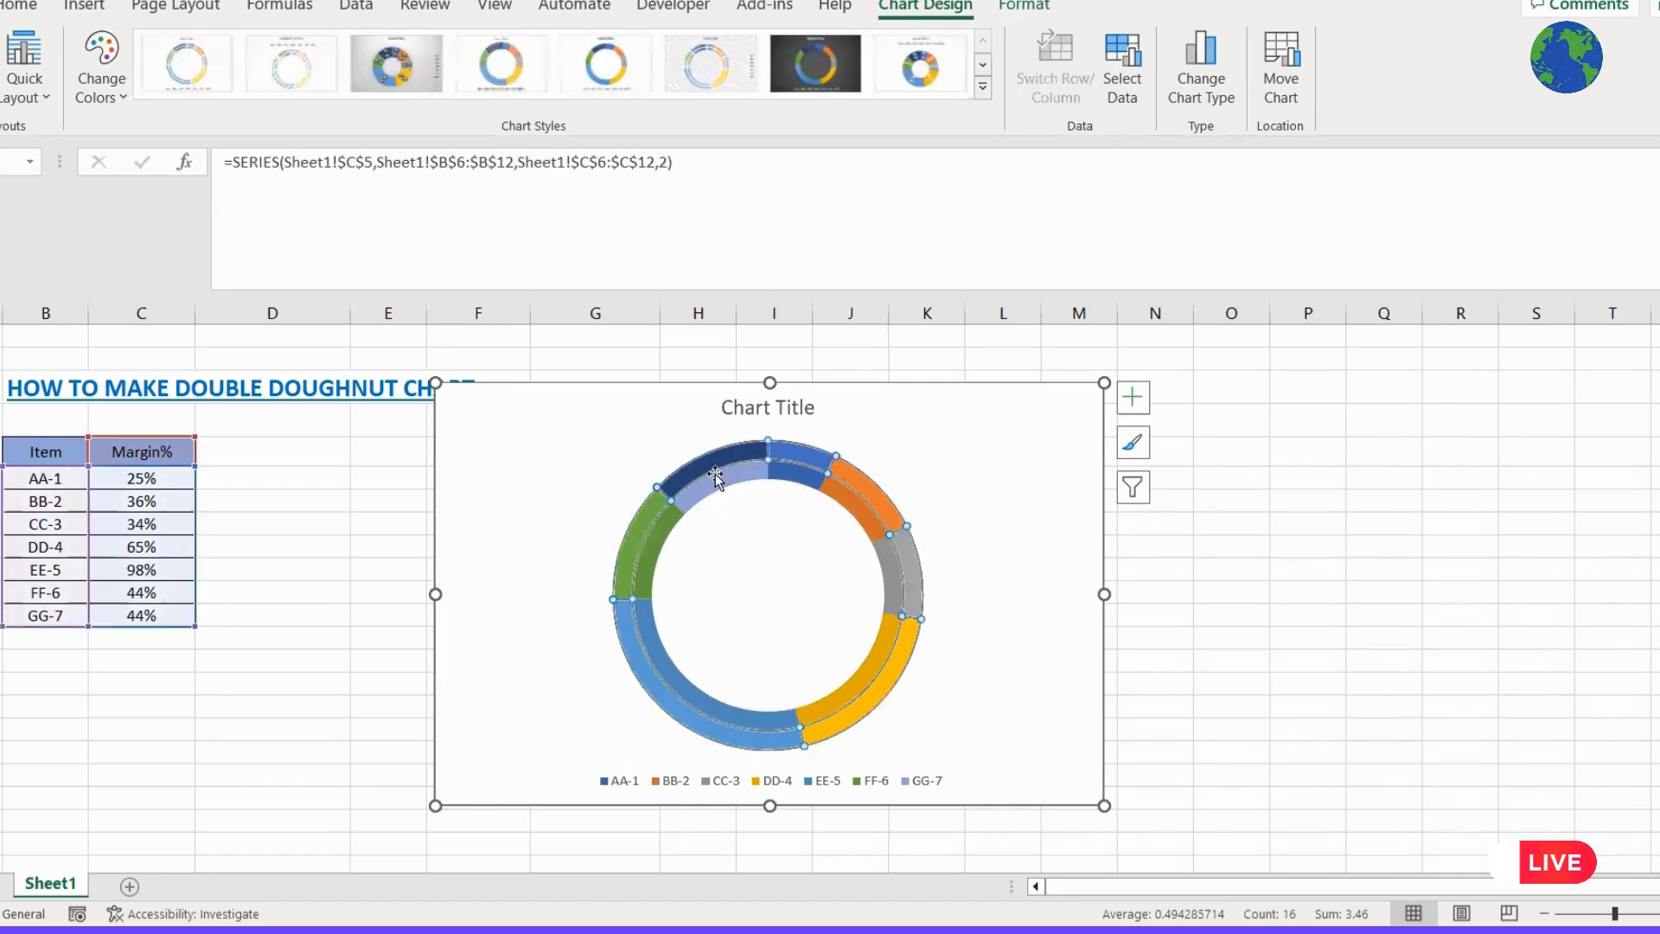
pyautogui.rightClick(715, 478)
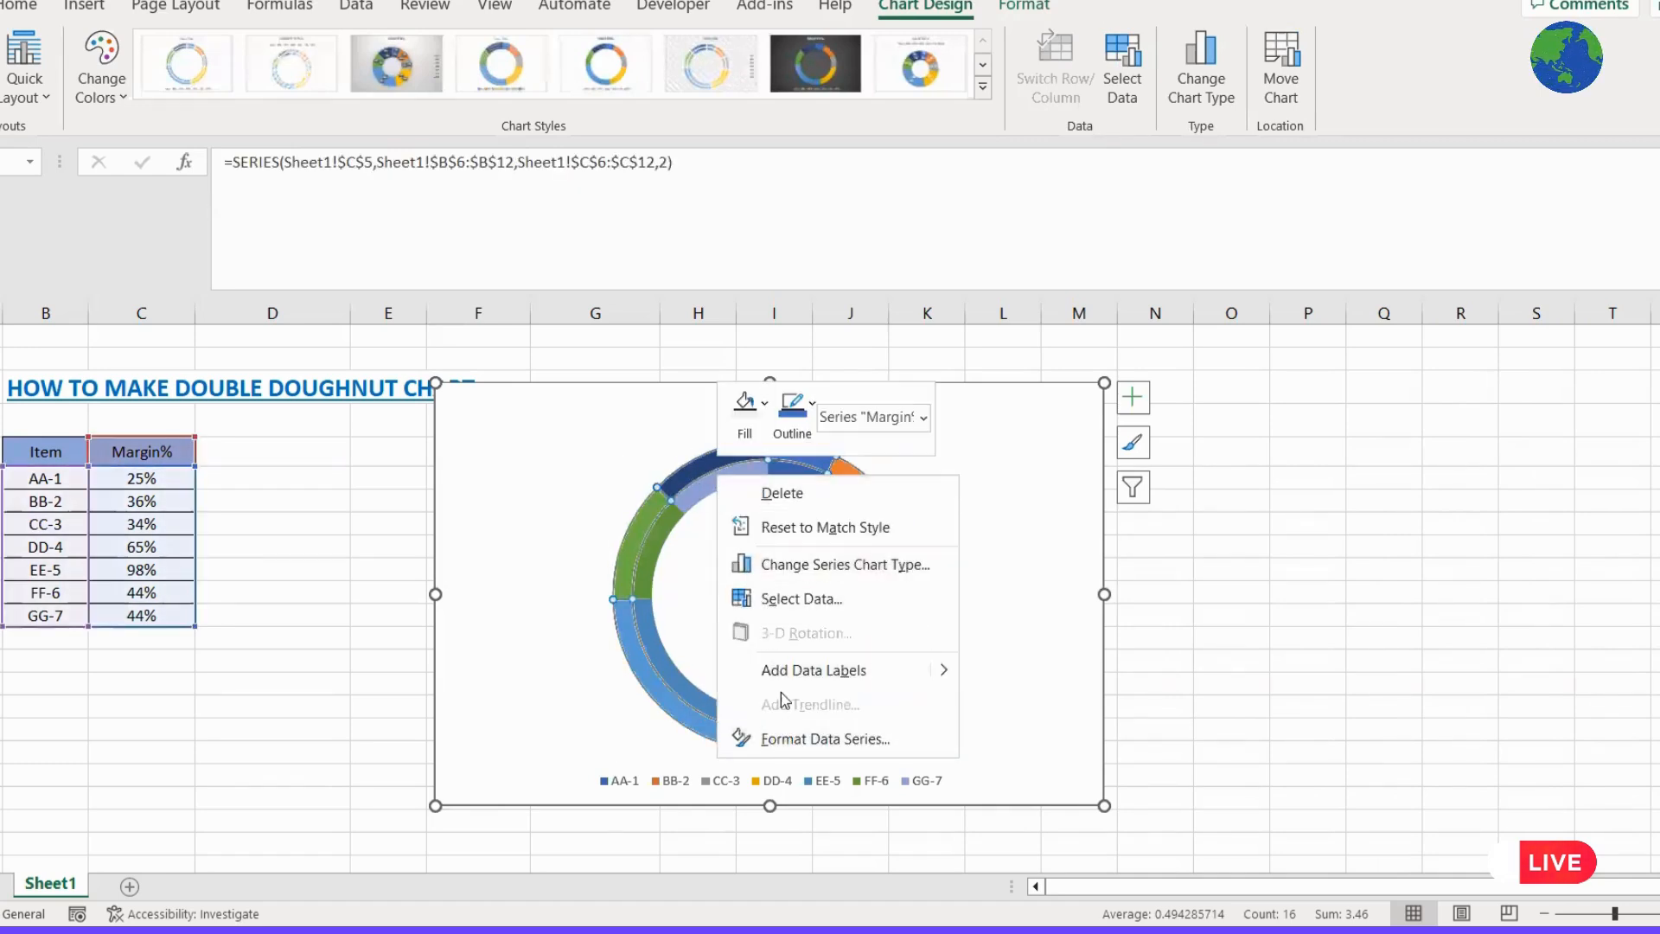
pyautogui.click(826, 740)
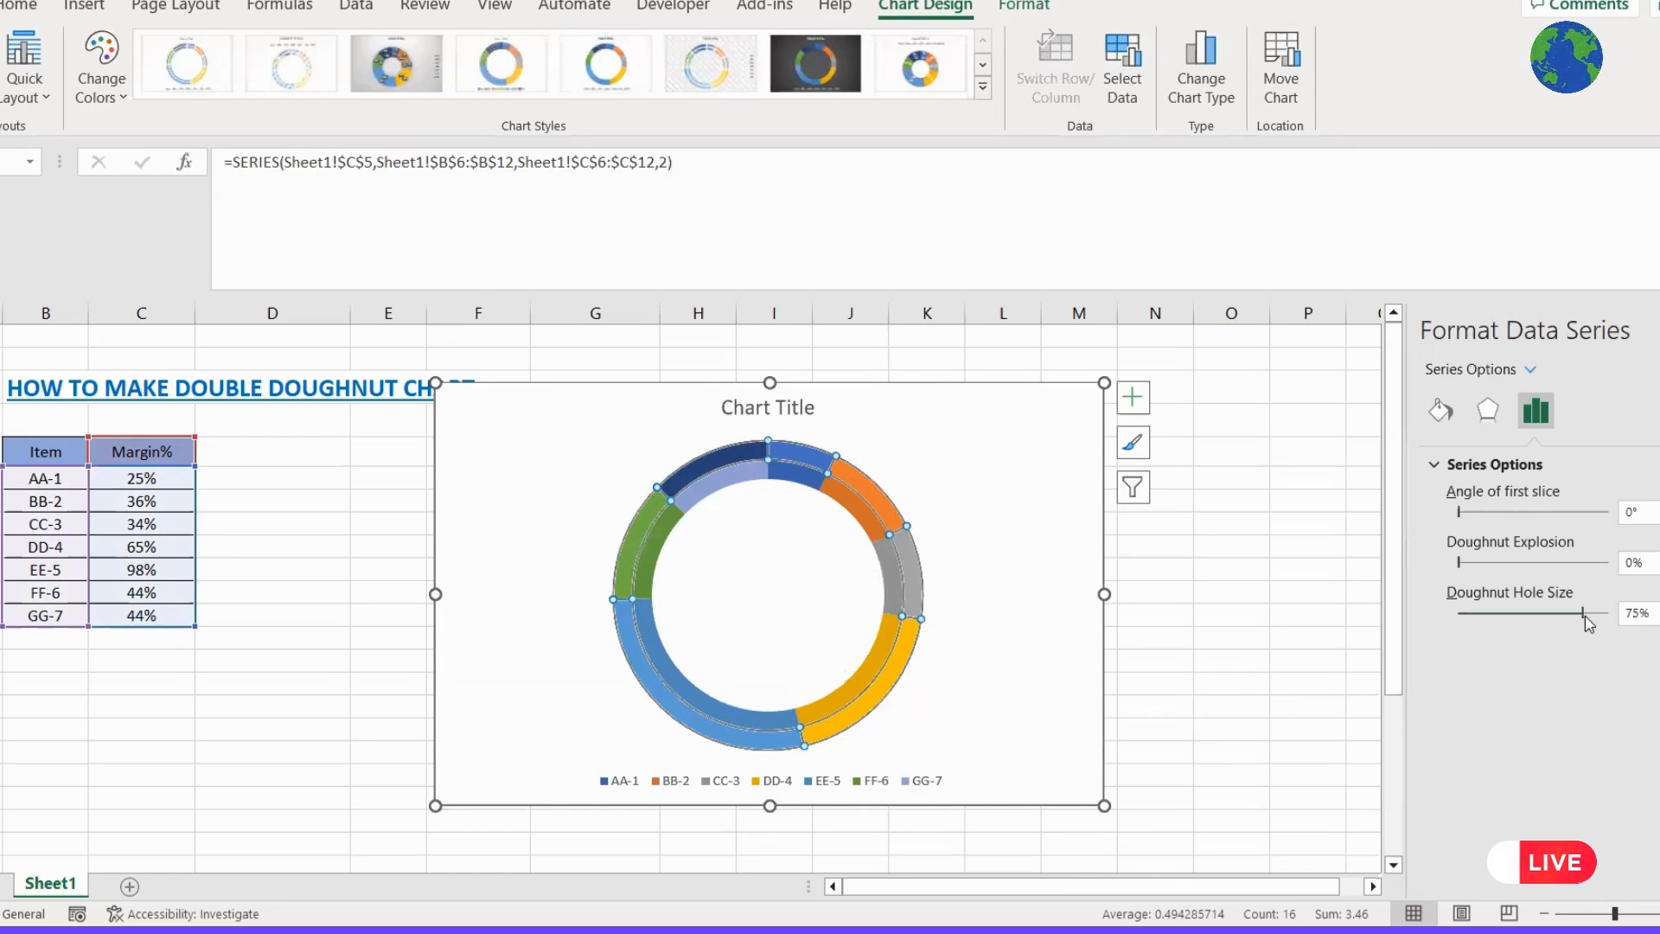
pyautogui.moveTo(1585, 614); pyautogui.dragTo(1539, 621)
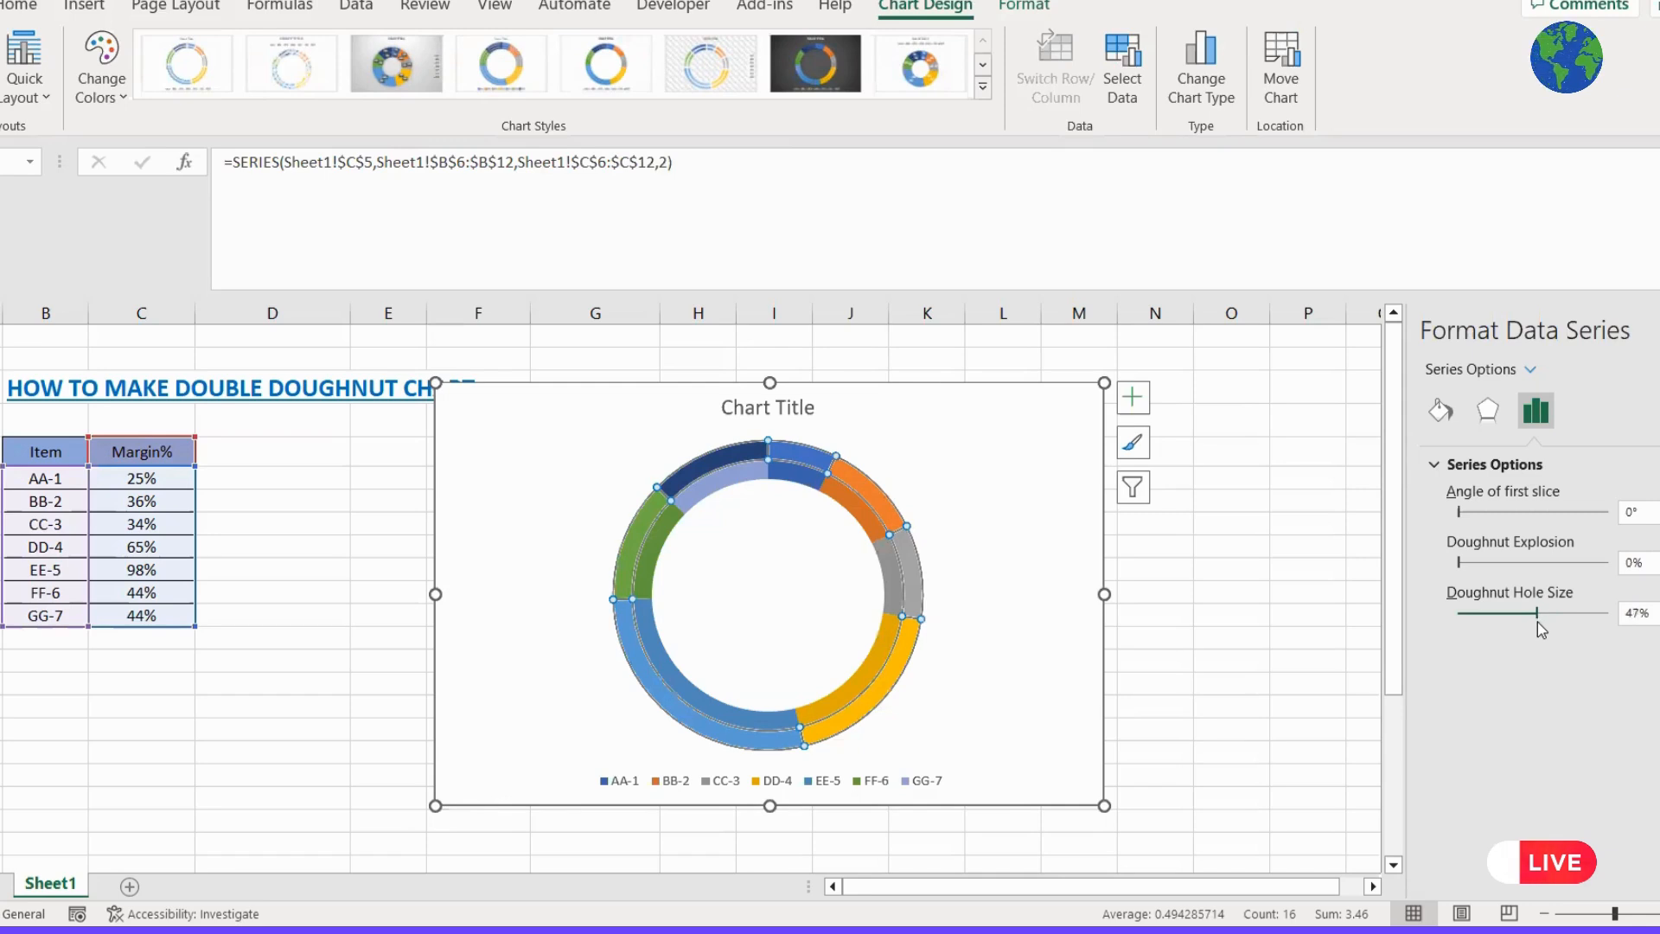
pyautogui.moveTo(1527, 625); pyautogui.dragTo(1528, 625)
pyautogui.click(1040, 705)
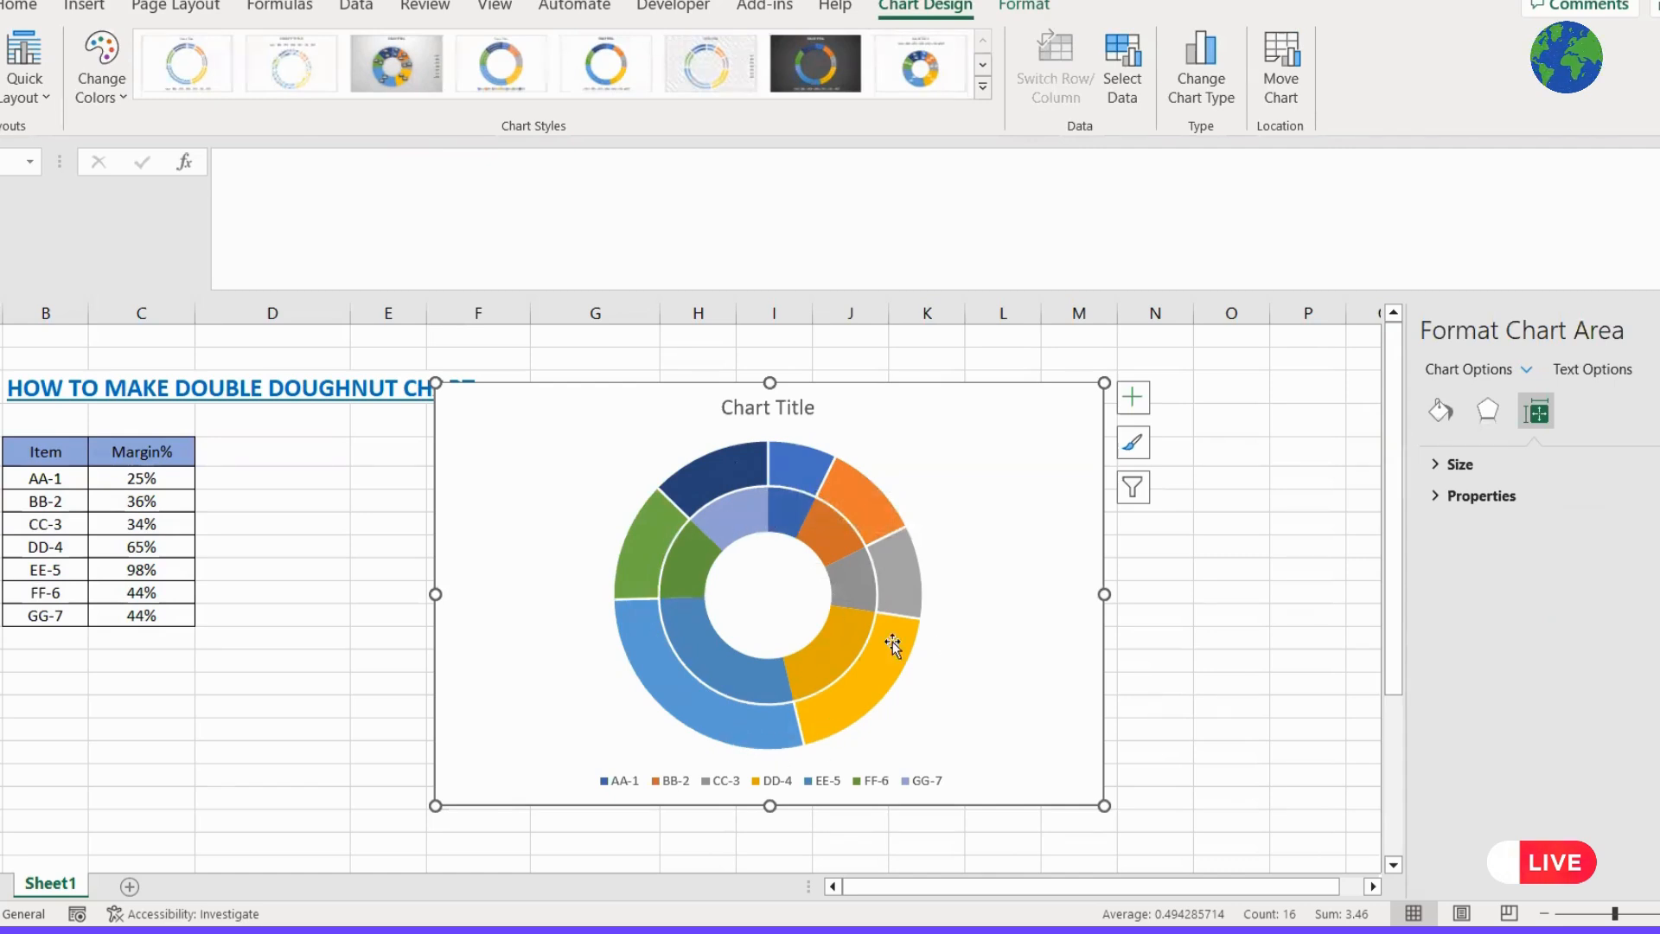
# Add data labels to the outer ring of the doughnut chart
pyautogui.click(729, 475)
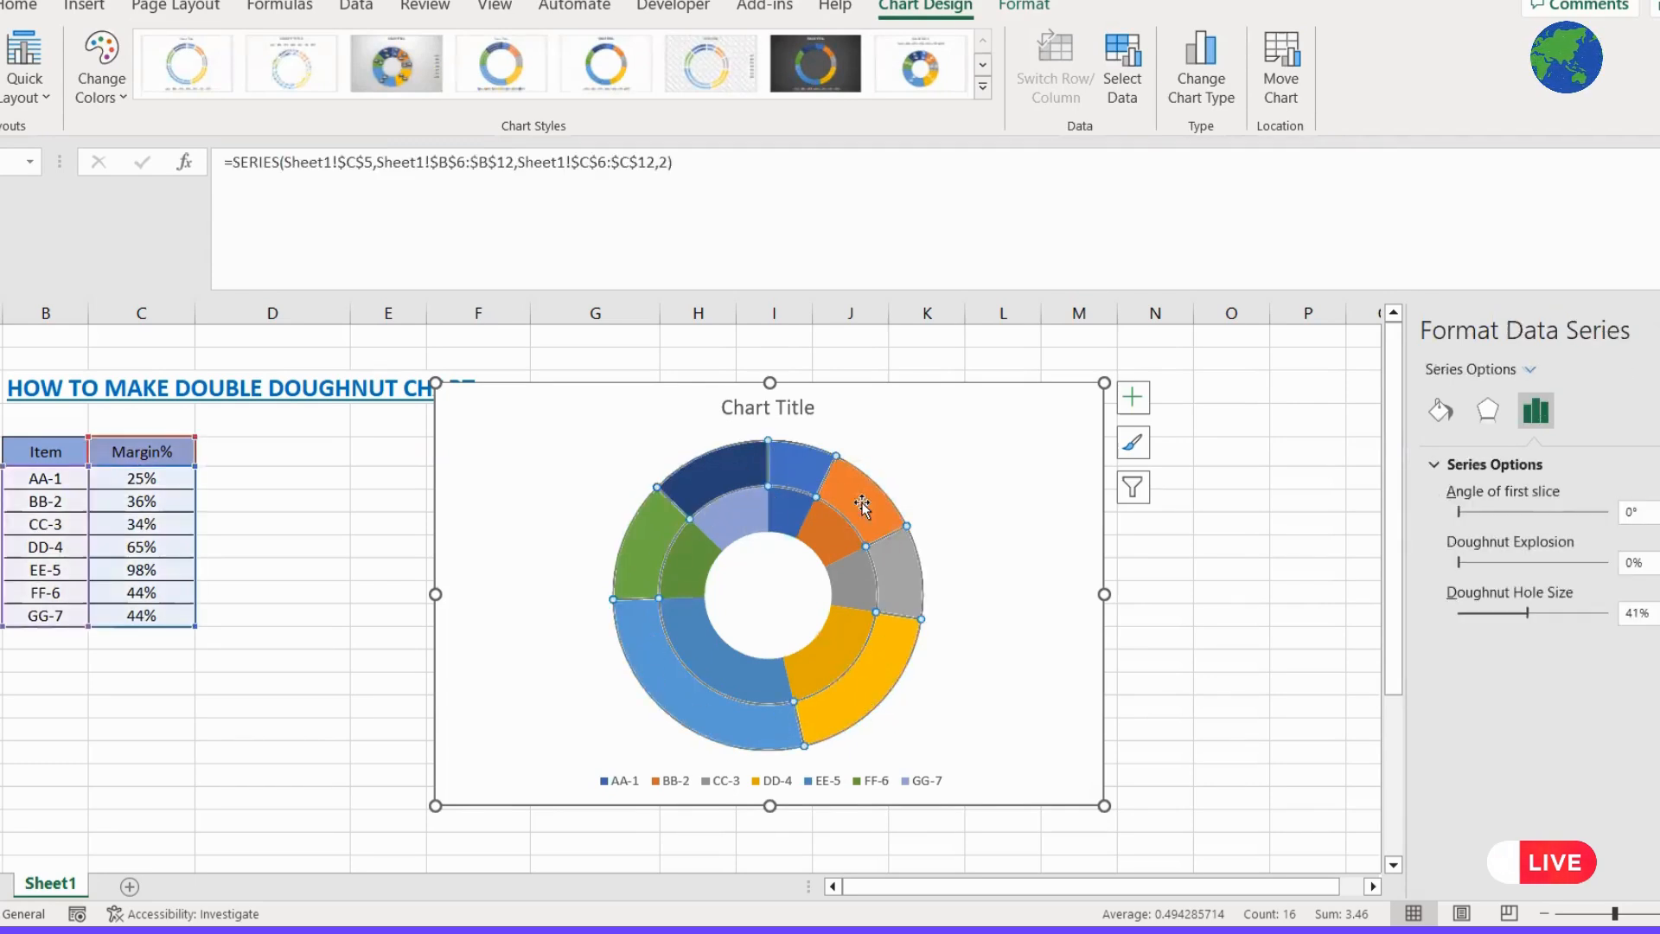
pyautogui.rightClick(729, 475)
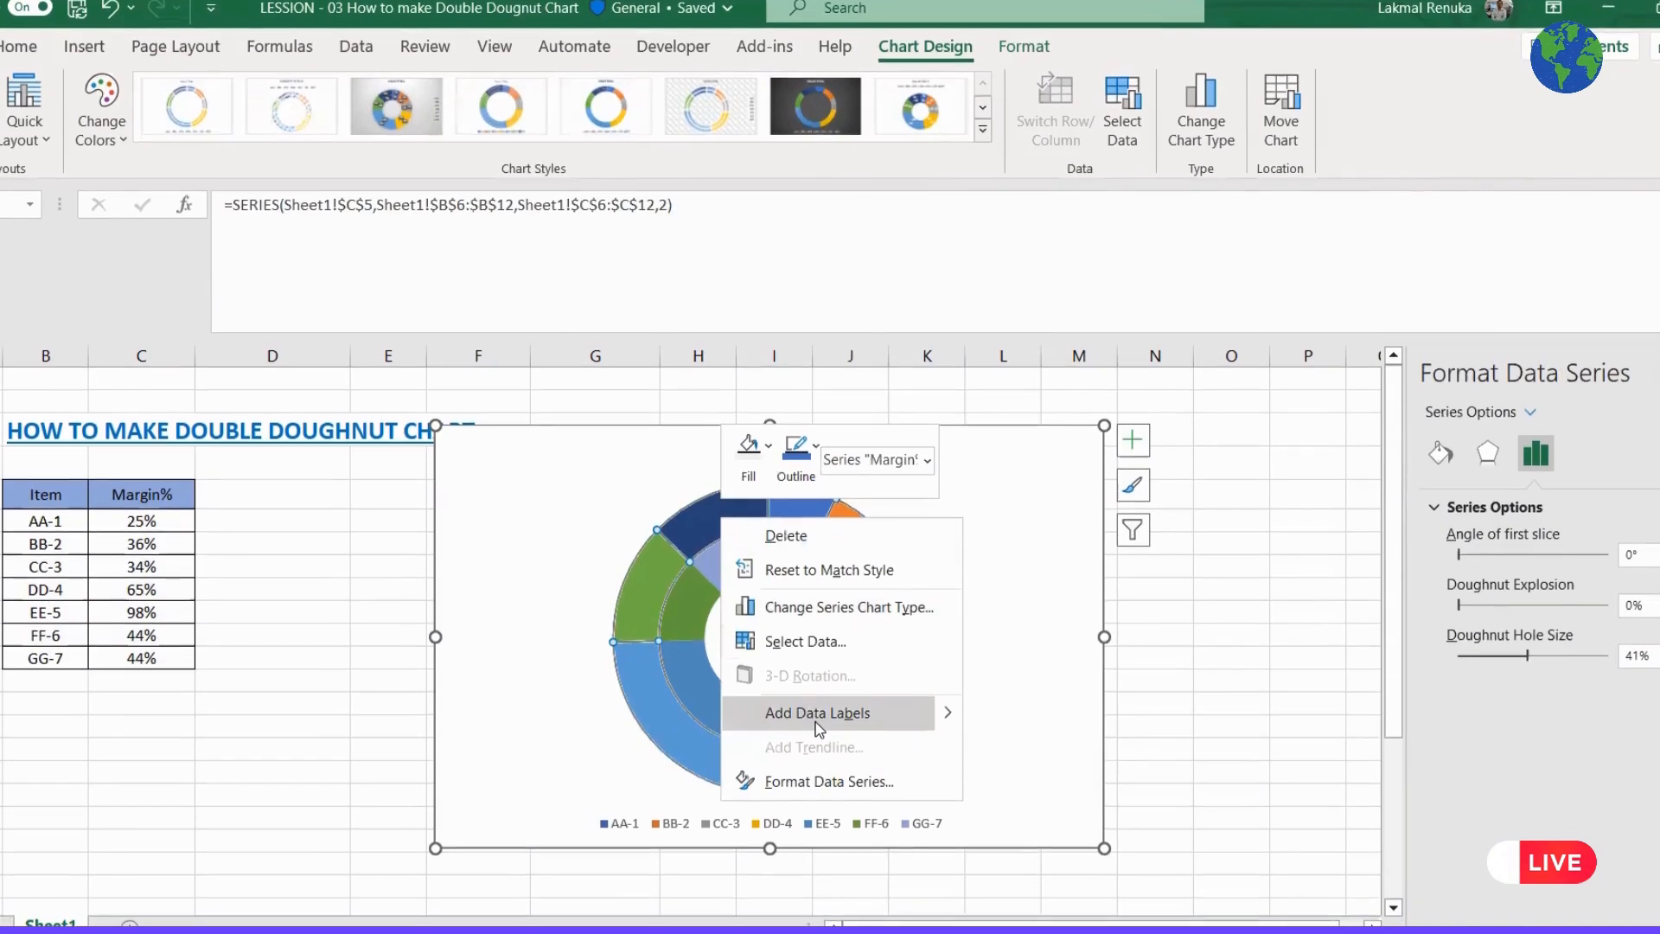
pyautogui.click(816, 721)
pyautogui.click(1074, 765)
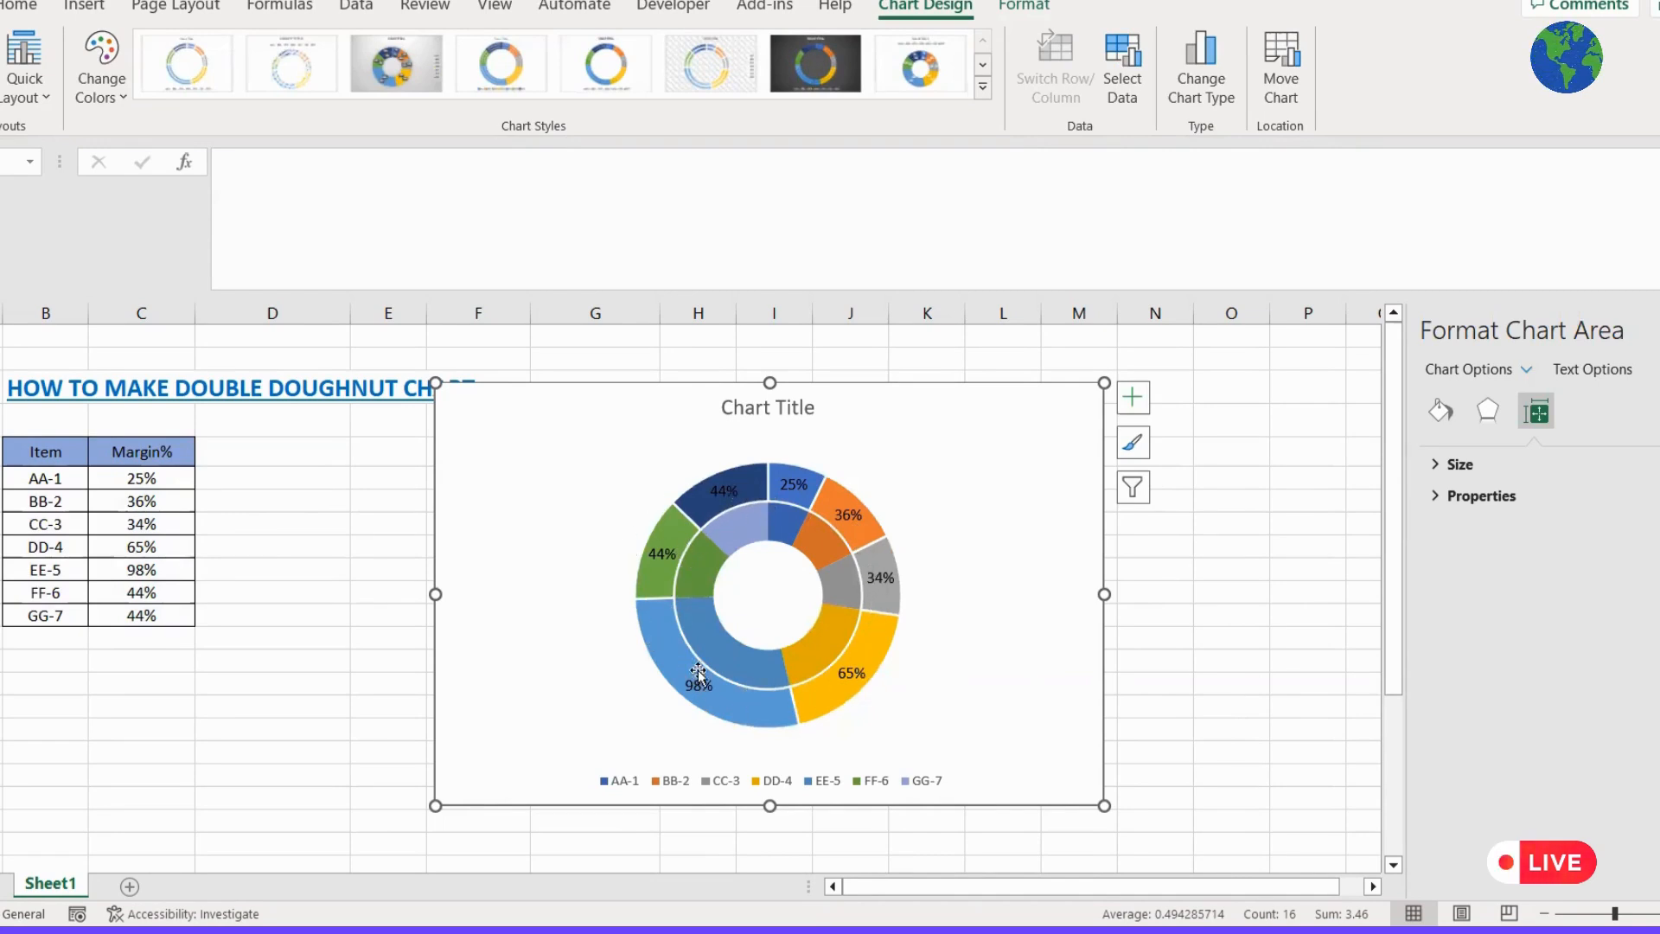
# Add data labels to the inner ring of the doughnut chart
pyautogui.click(740, 543)
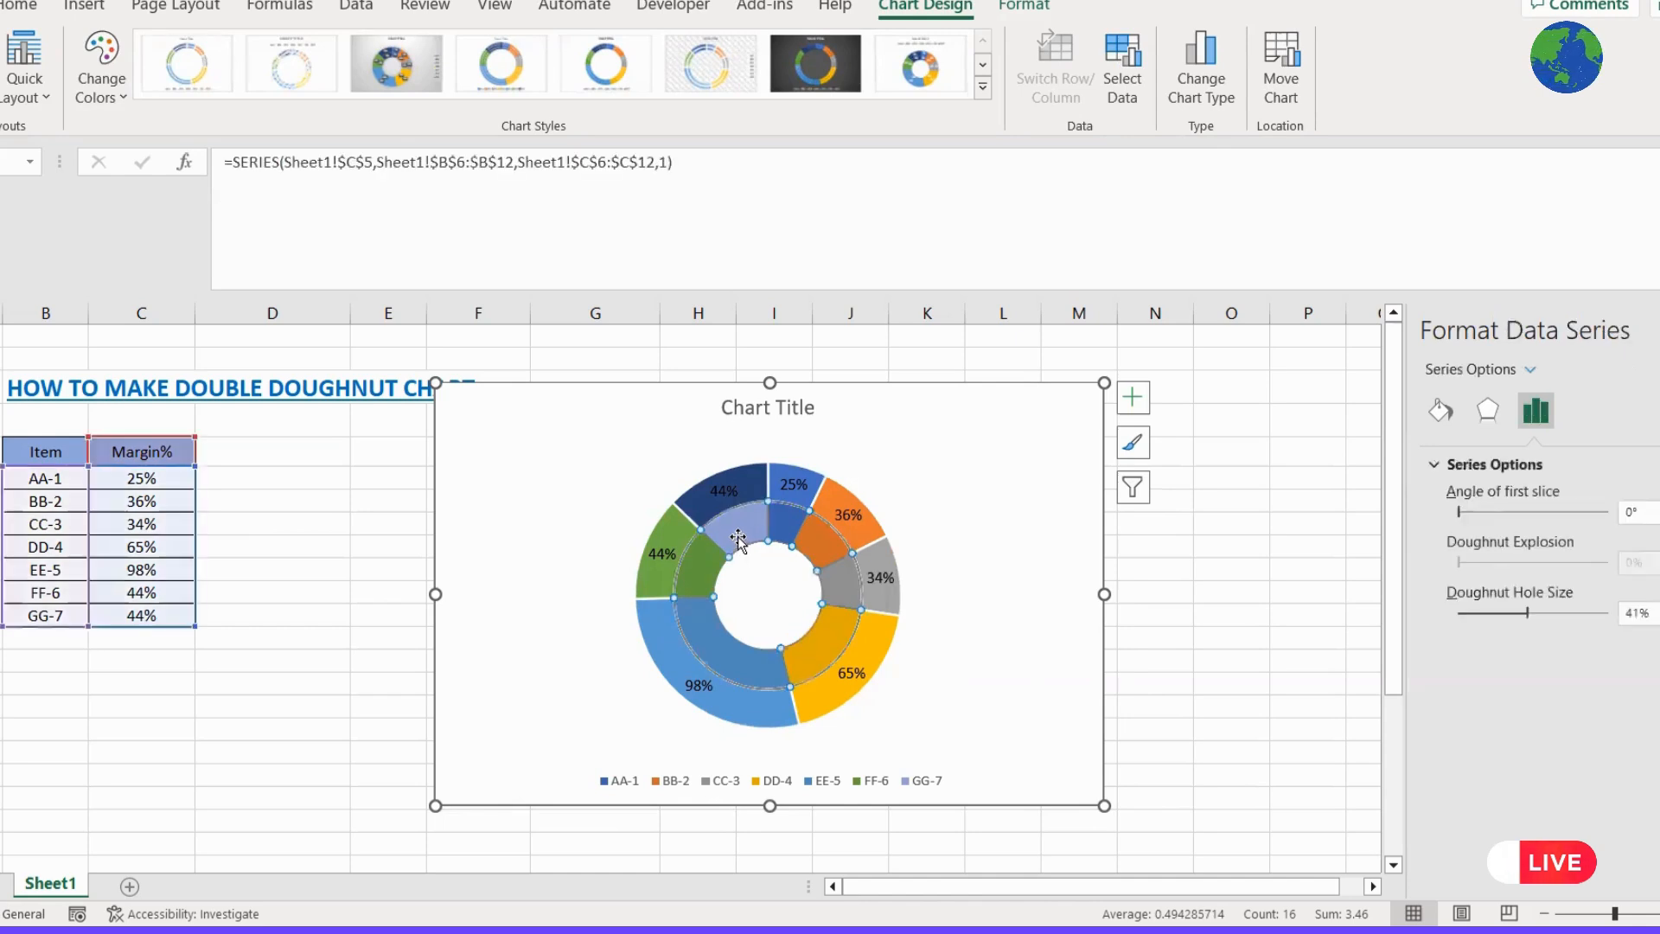
pyautogui.rightClick(739, 542)
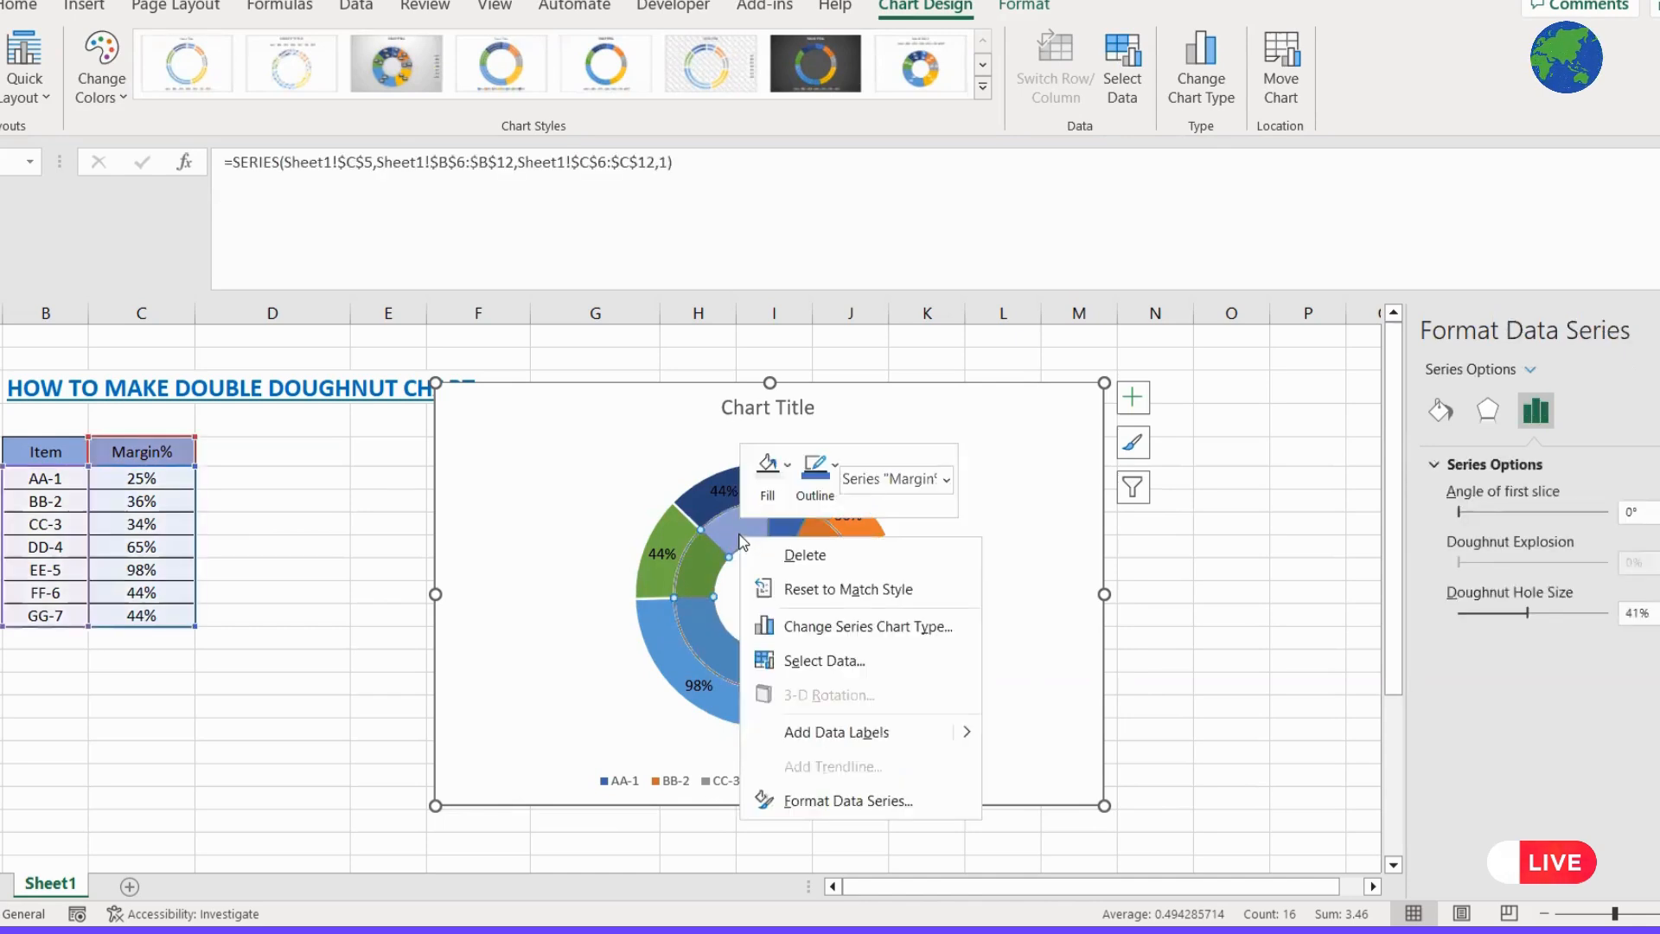
pyautogui.click(819, 733)
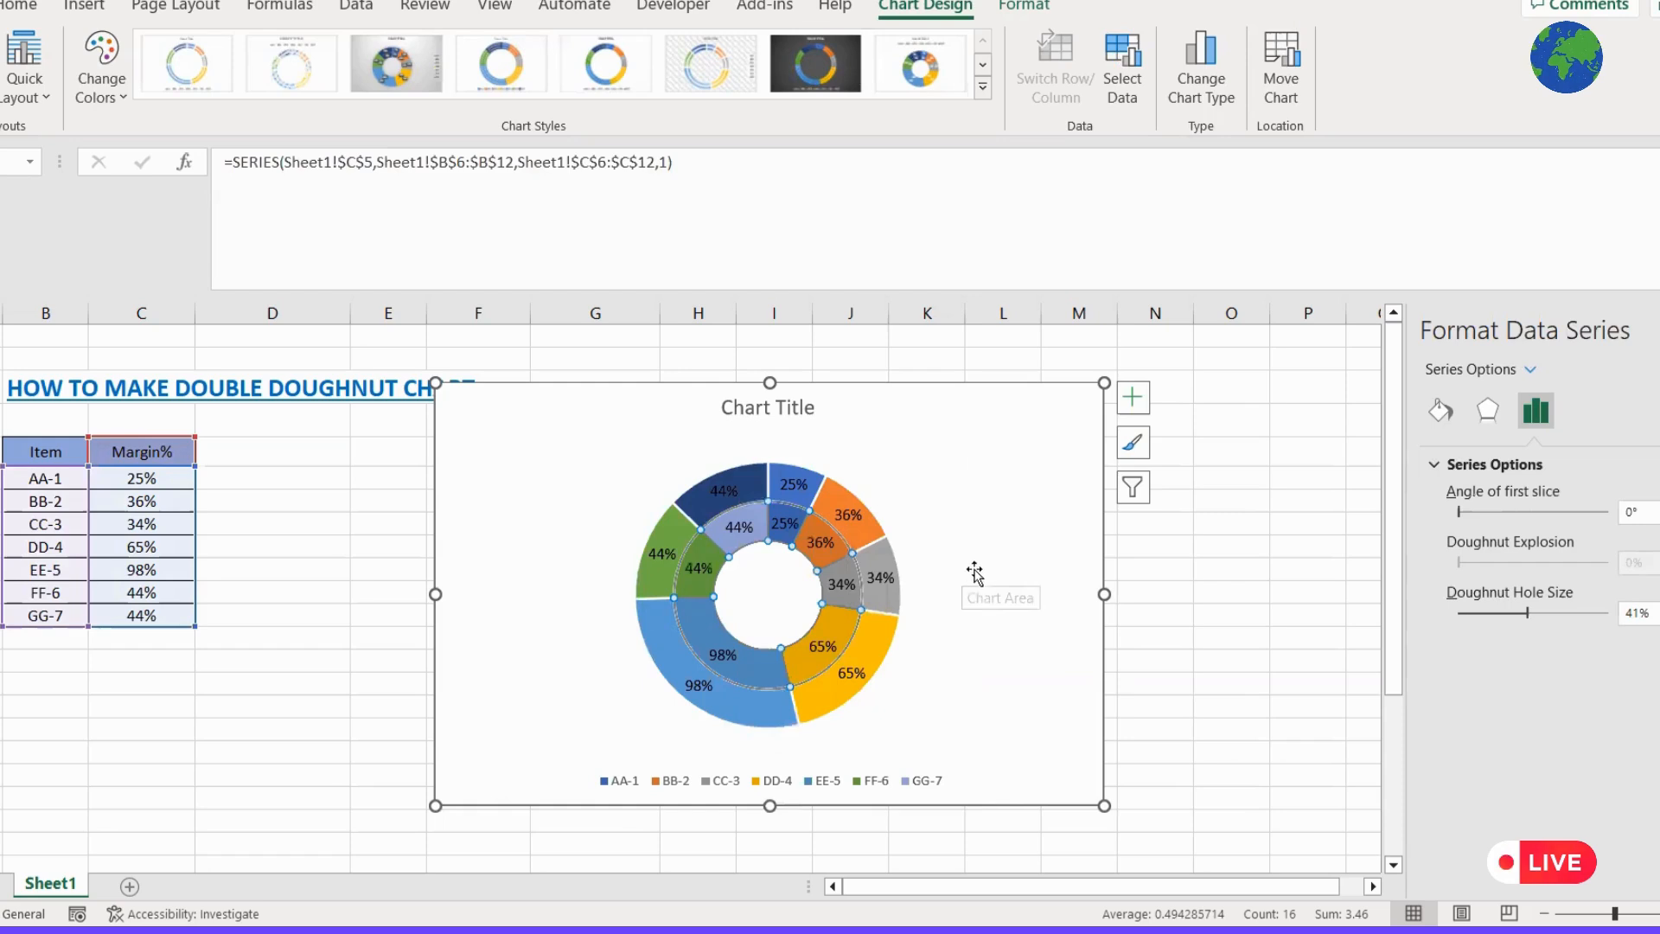
pyautogui.click(983, 574)
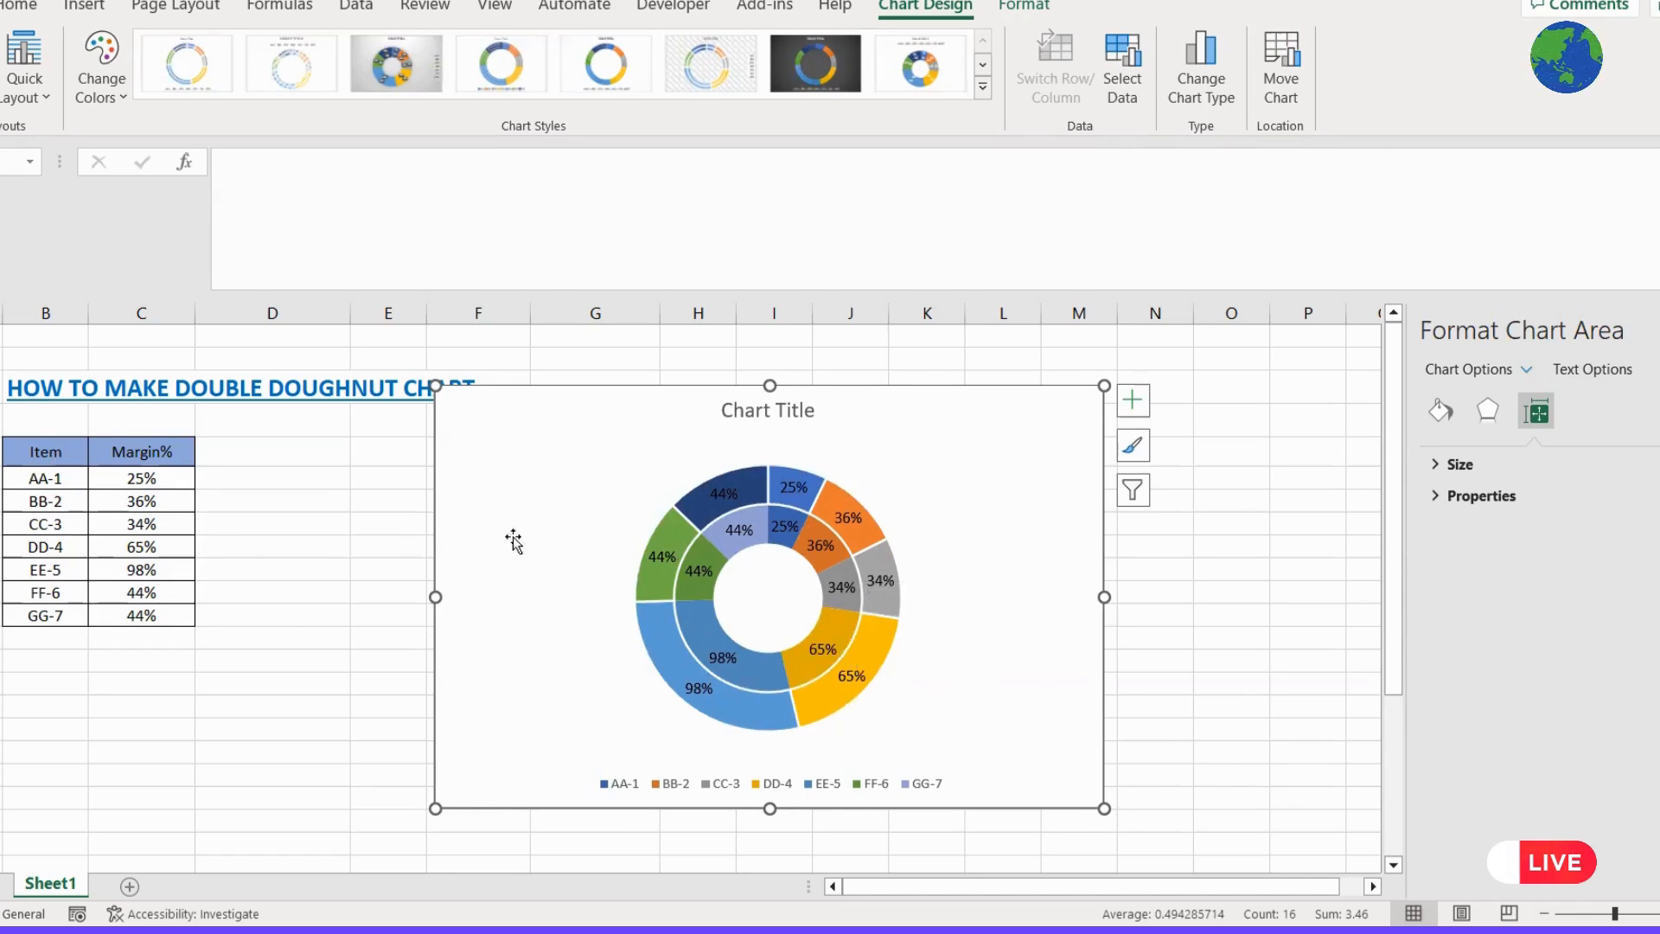
# Add the item names from Sheet1!$B$6:$B$12 to the inner ring's data labels as values from cells
pyautogui.moveTo(41, 453); pyautogui.dragTo(39, 613)
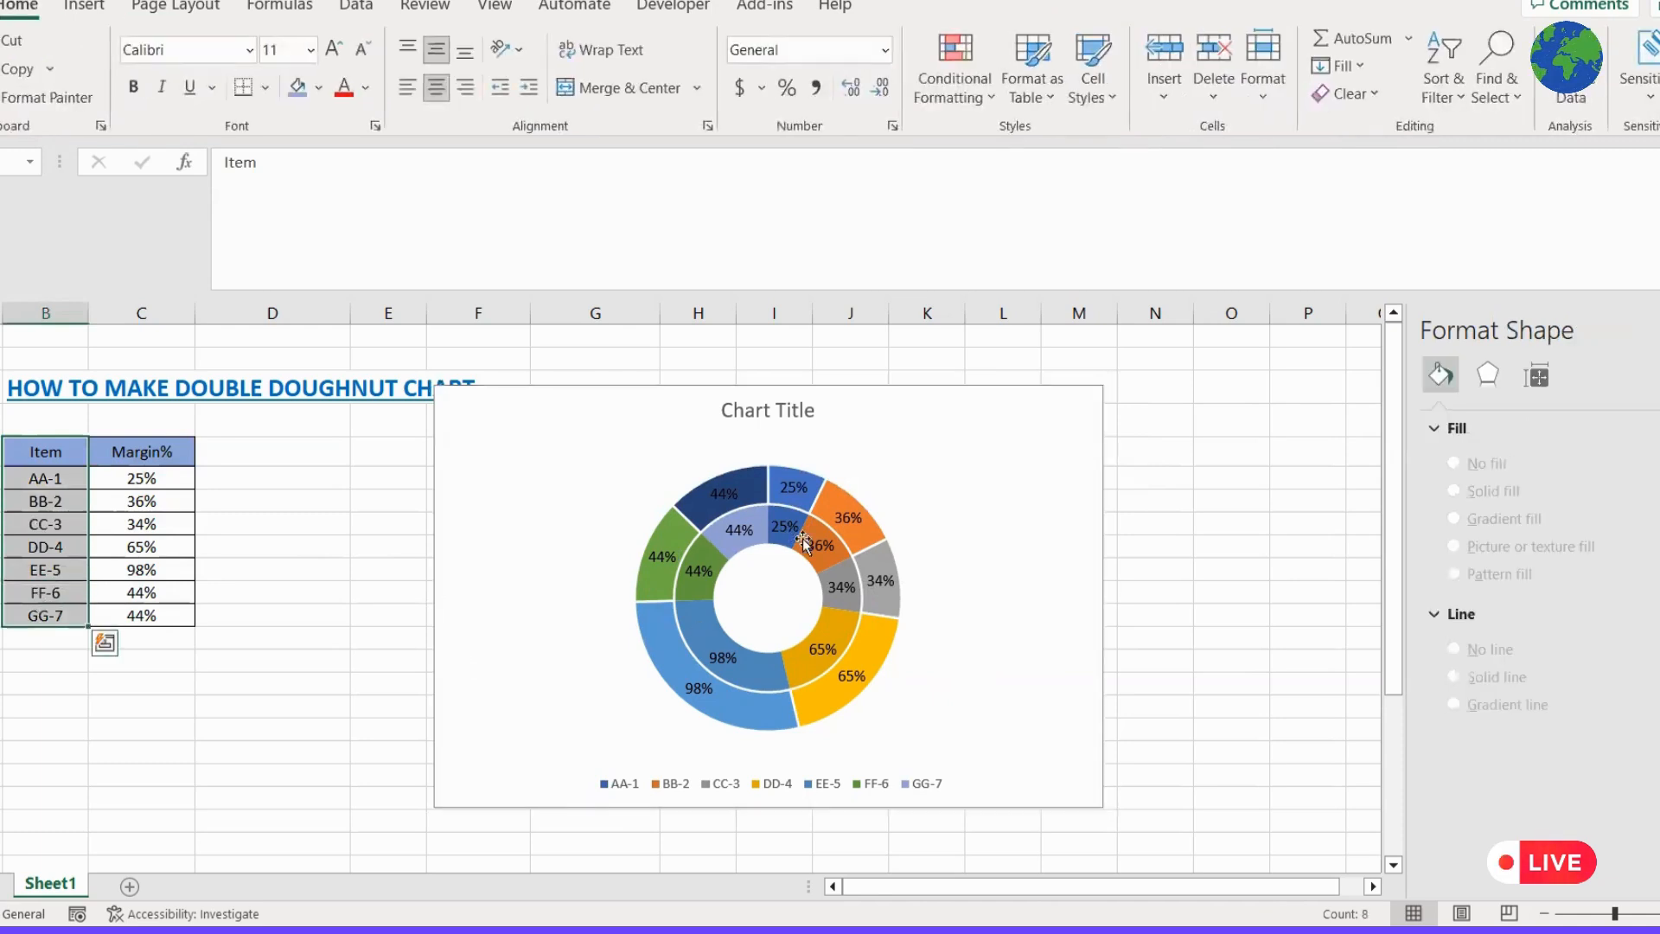
pyautogui.click(72, 477)
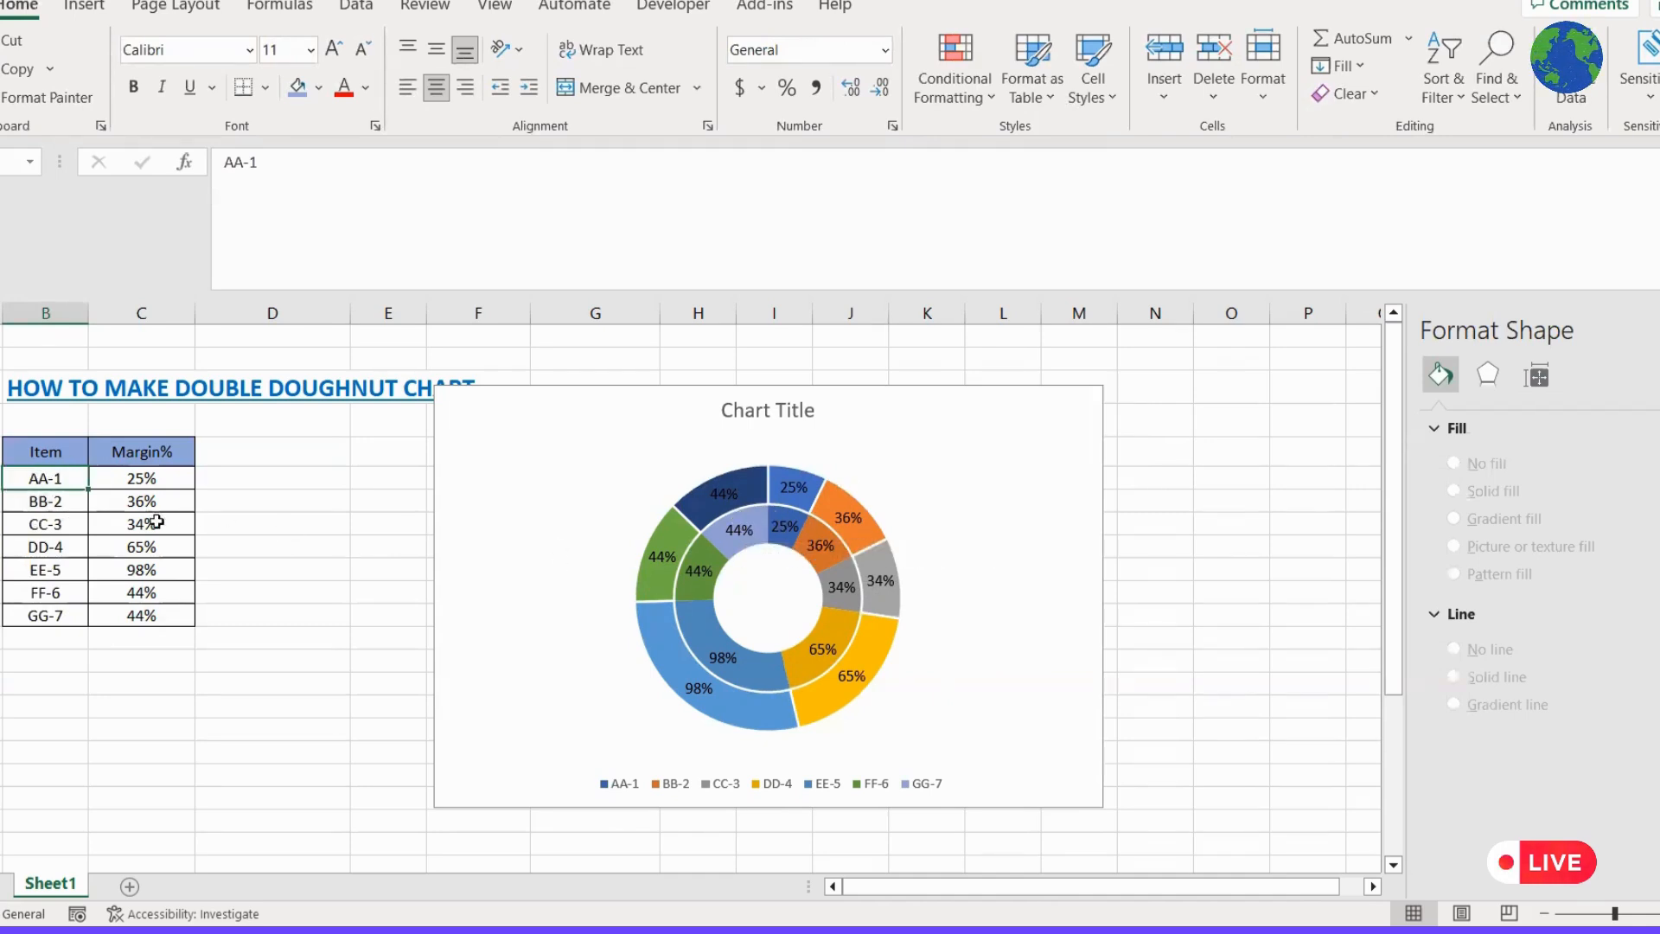
pyautogui.click(740, 536)
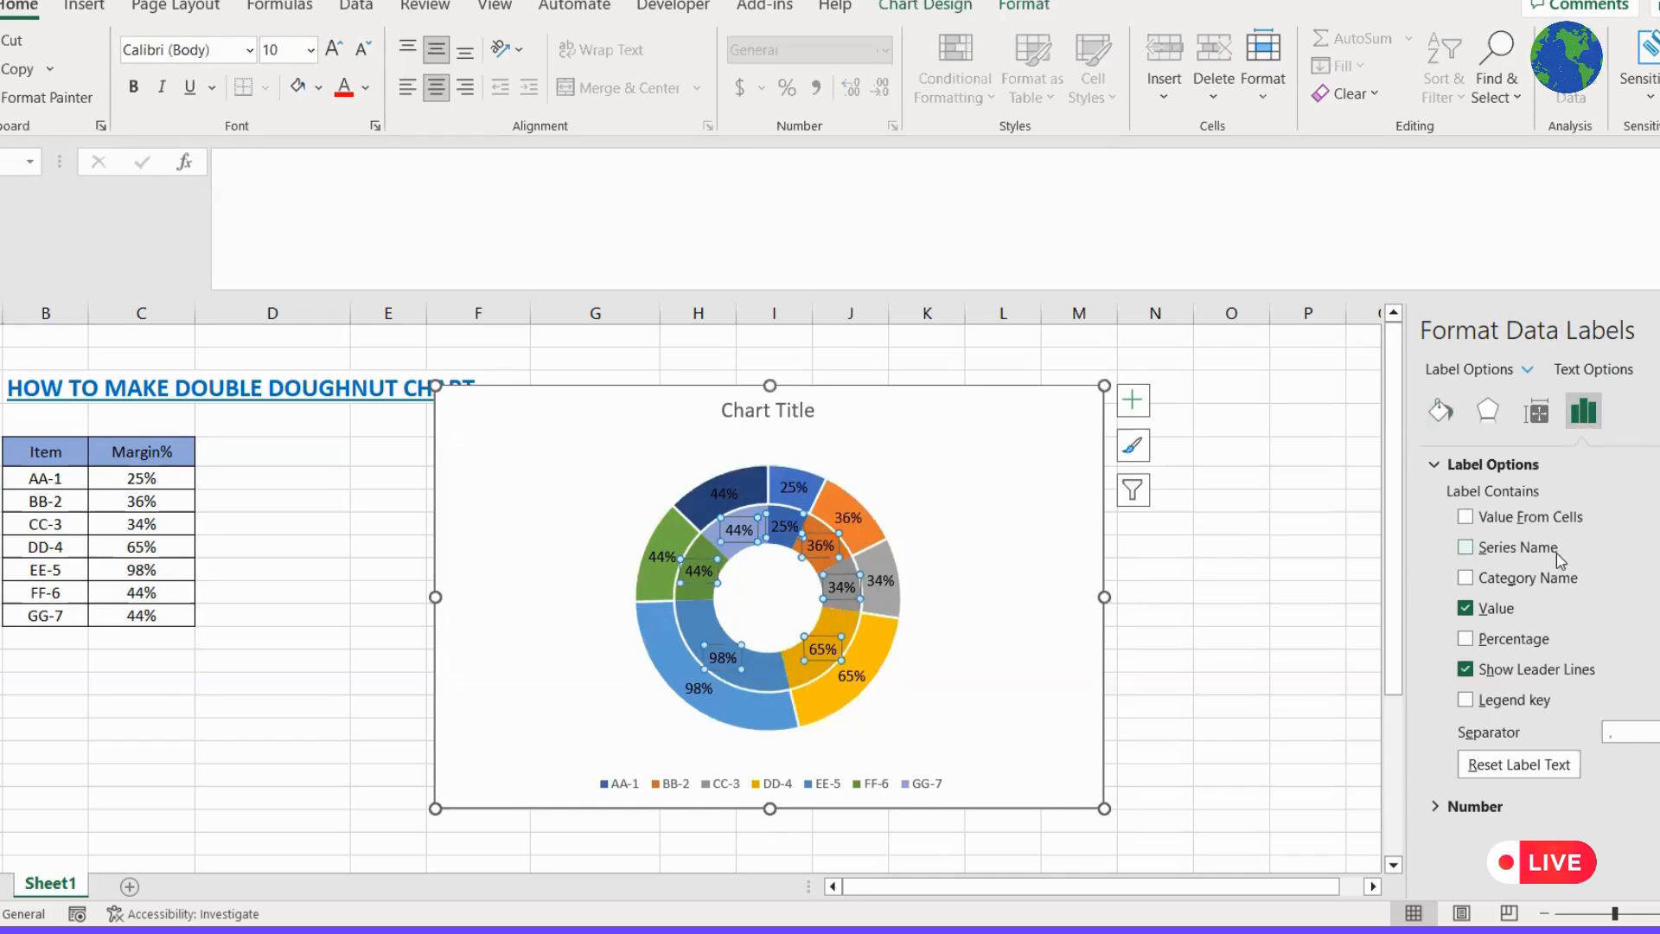
pyautogui.click(1465, 519)
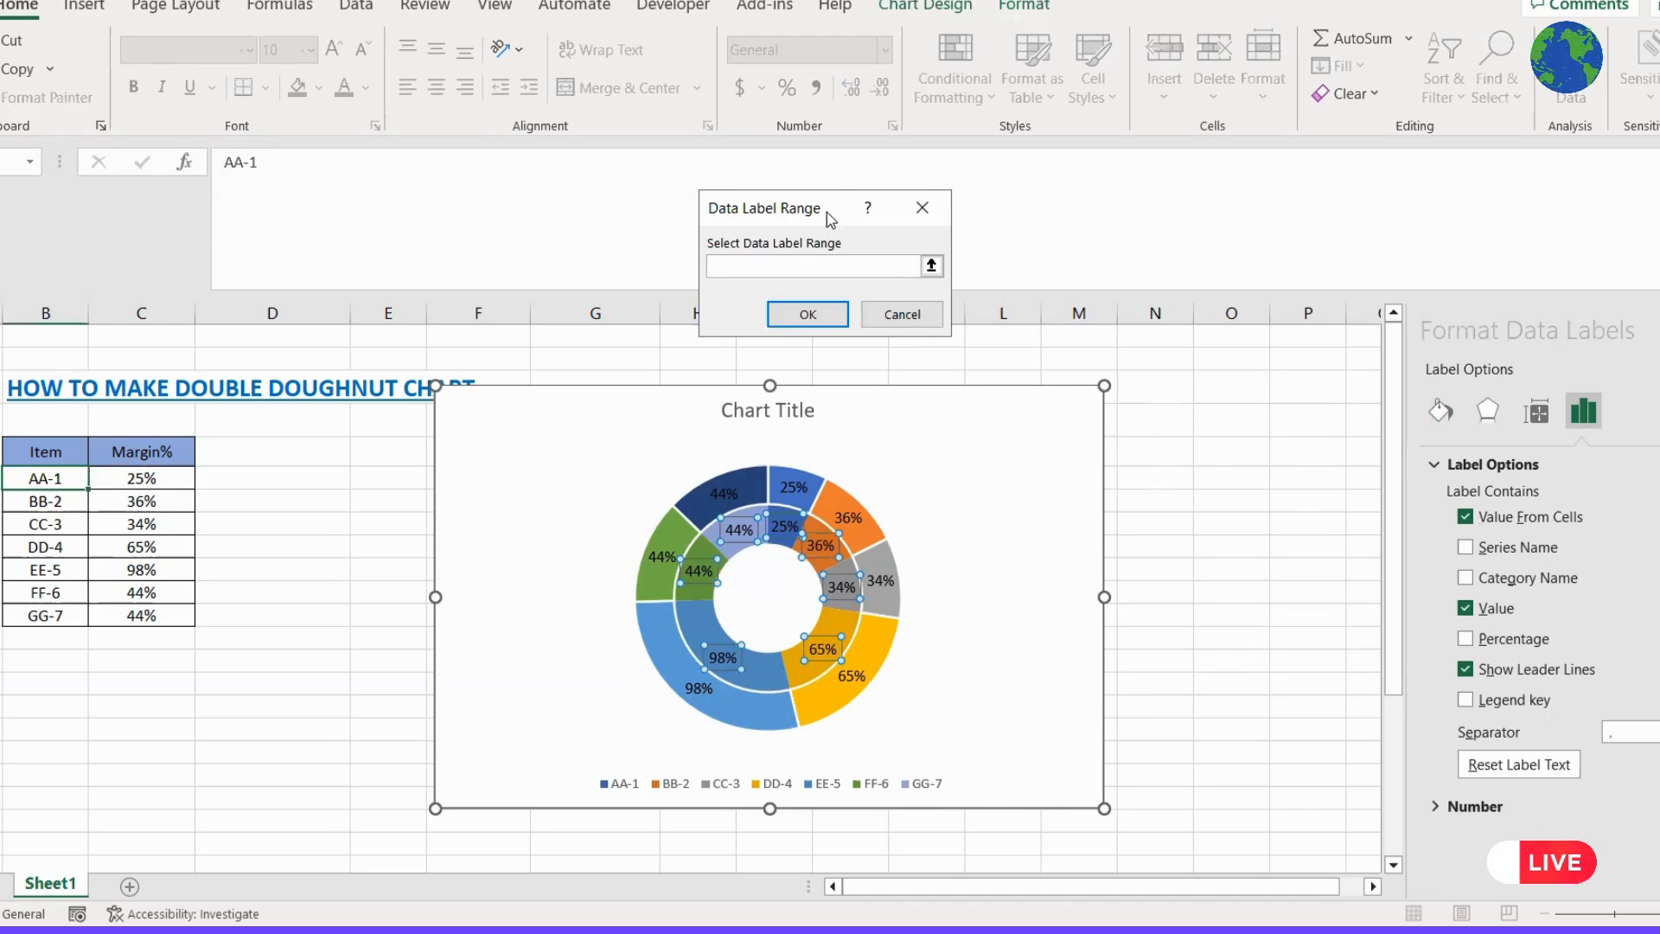
pyautogui.moveTo(826, 211); pyautogui.dragTo(621, 256)
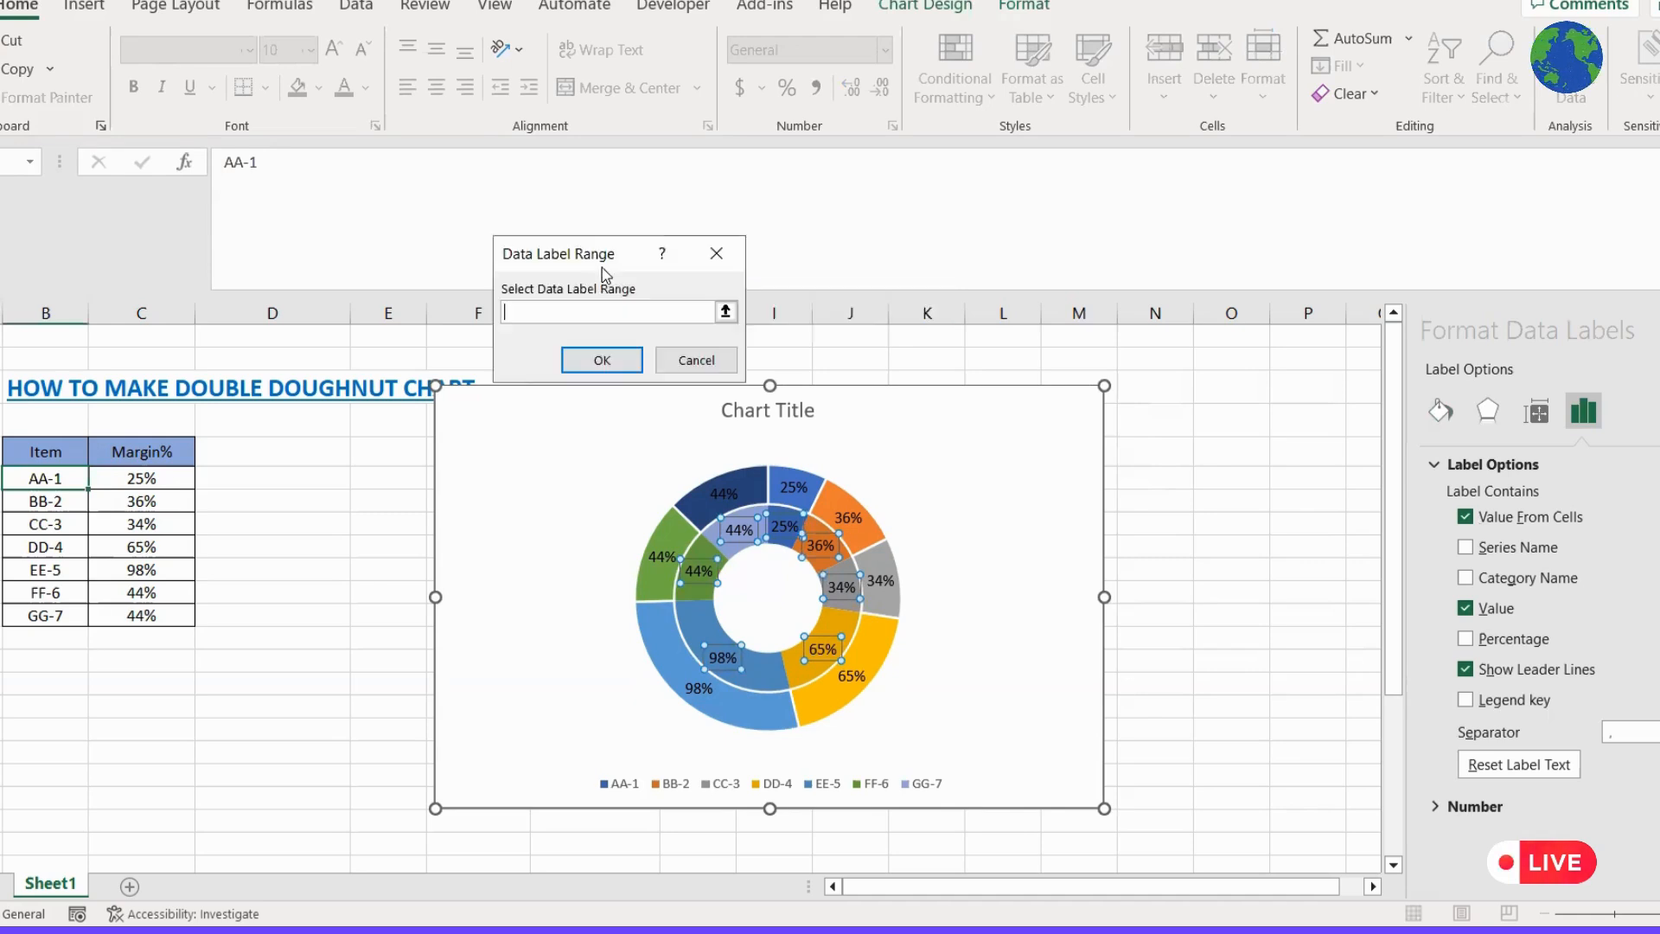
pyautogui.click(54, 479)
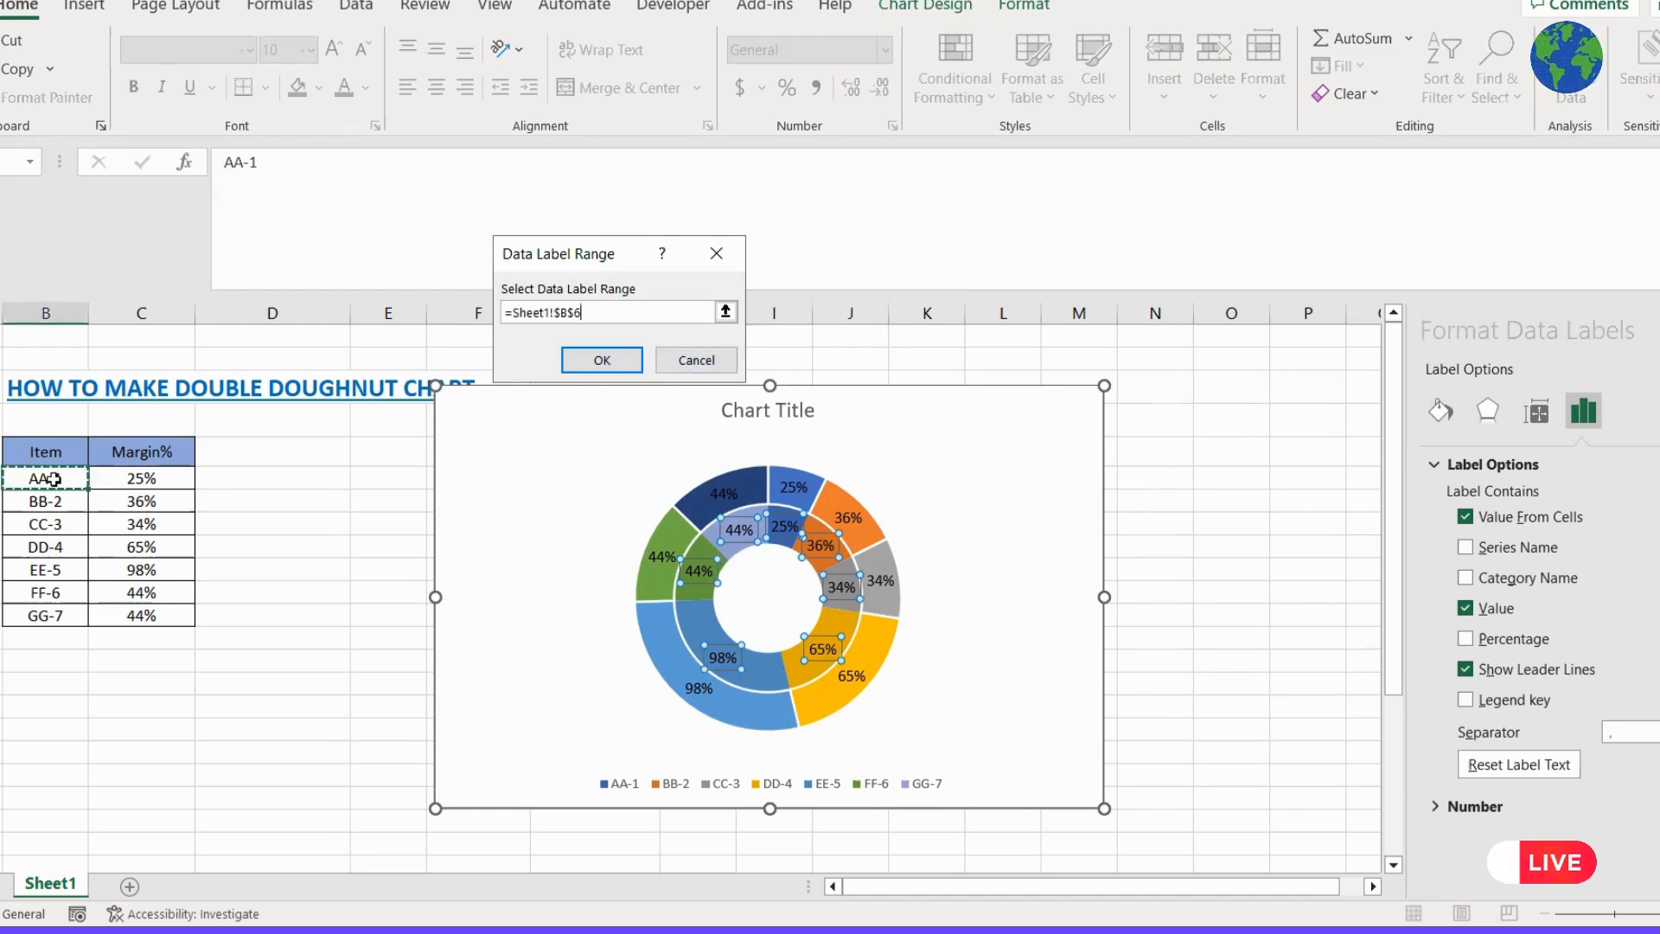
pyautogui.moveTo(51, 482); pyautogui.dragTo(49, 505)
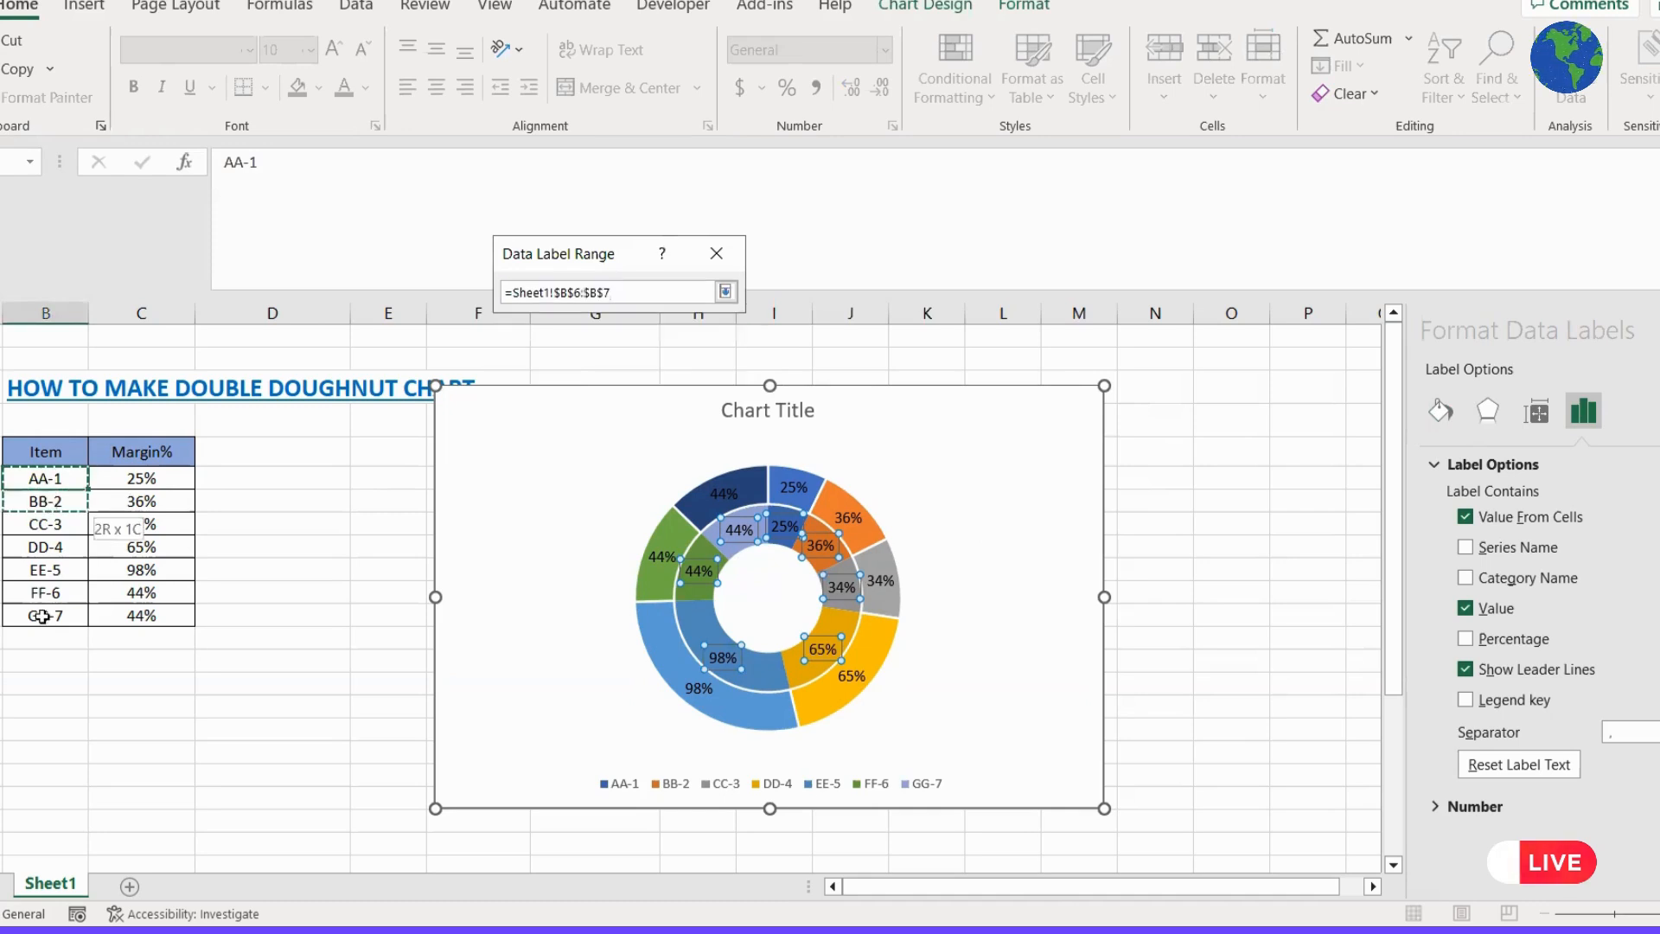
pyautogui.click(601, 364)
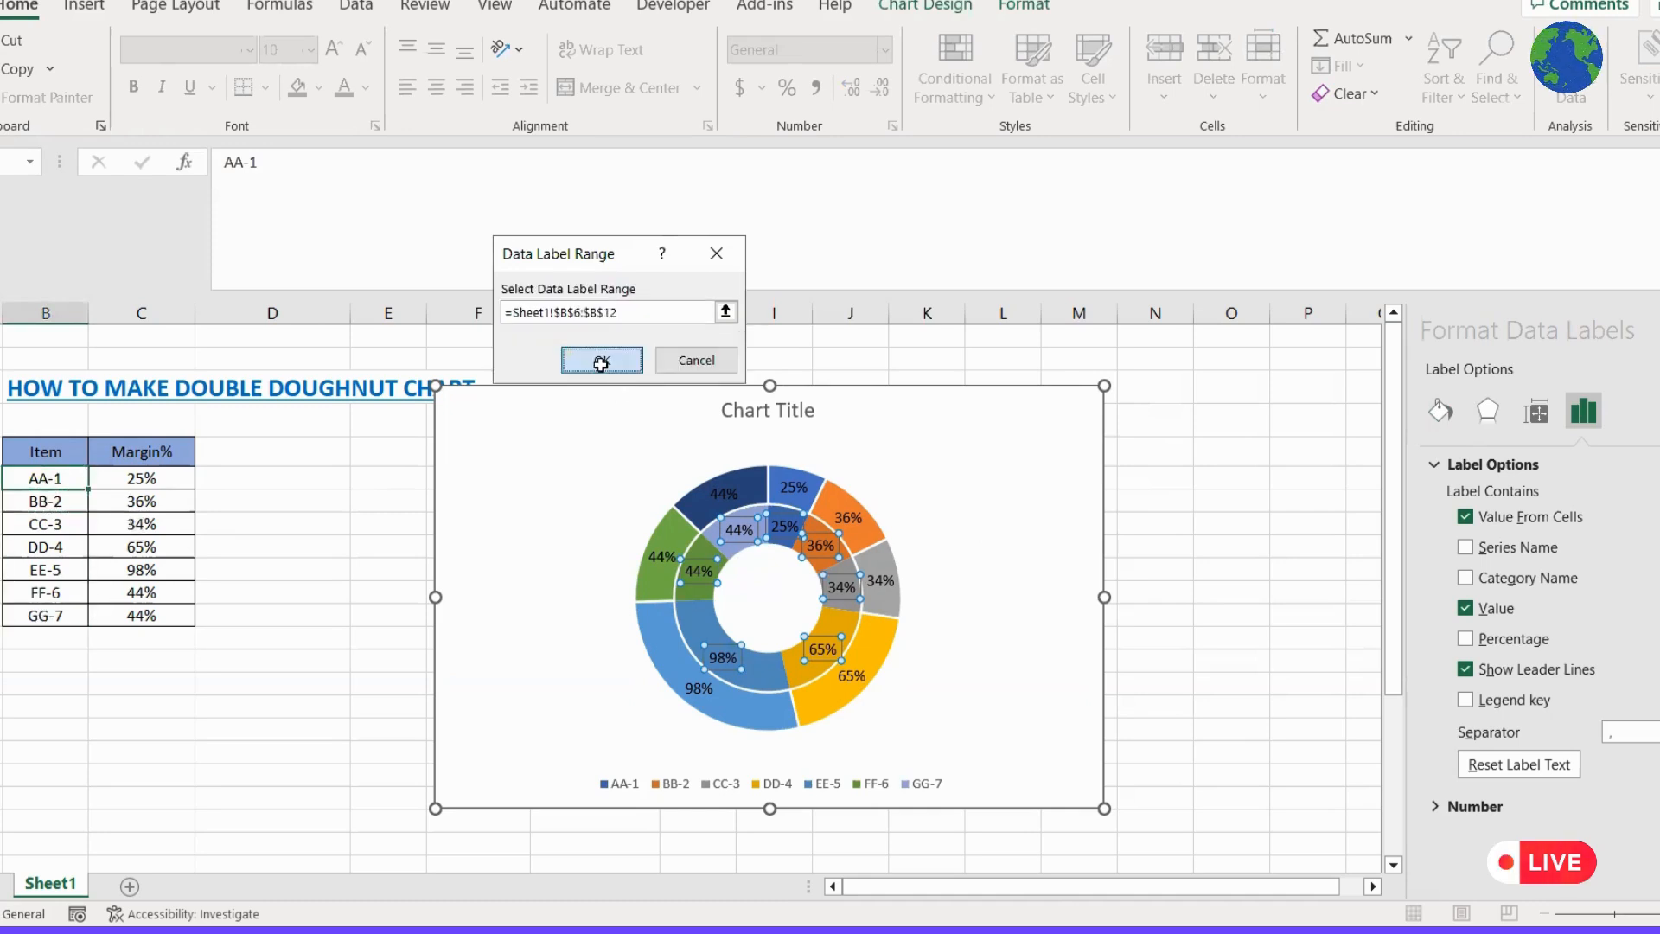
pyautogui.click(968, 623)
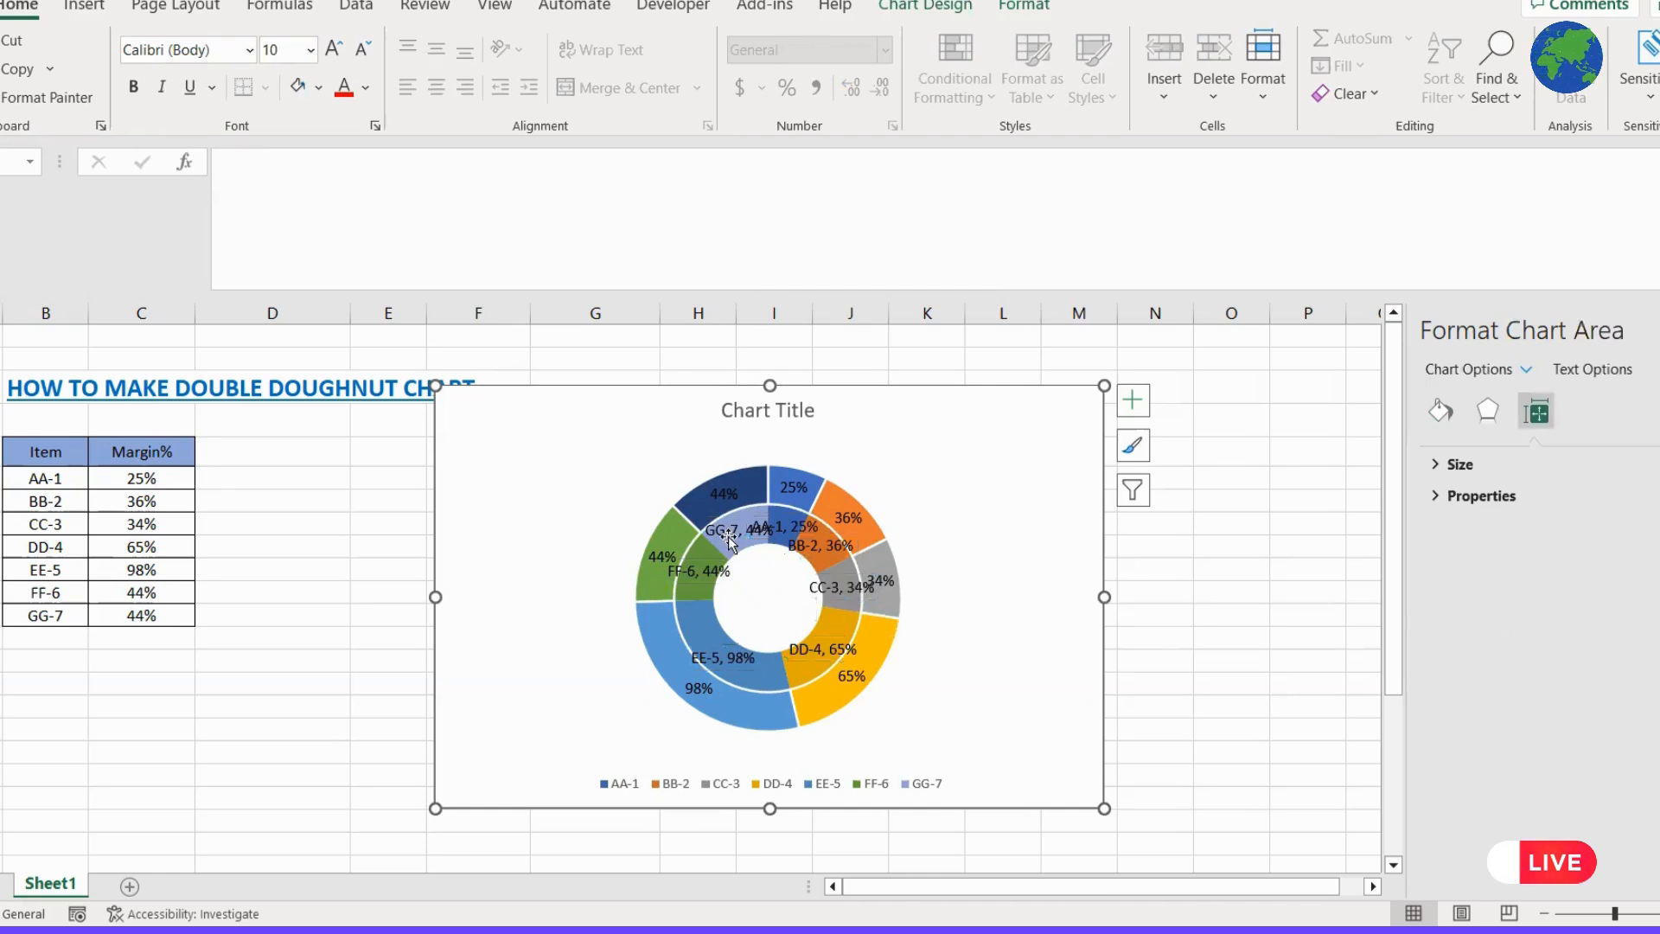
# Remove the Value entry from the inner ring's data labels, keeping only the item names
pyautogui.click(801, 560)
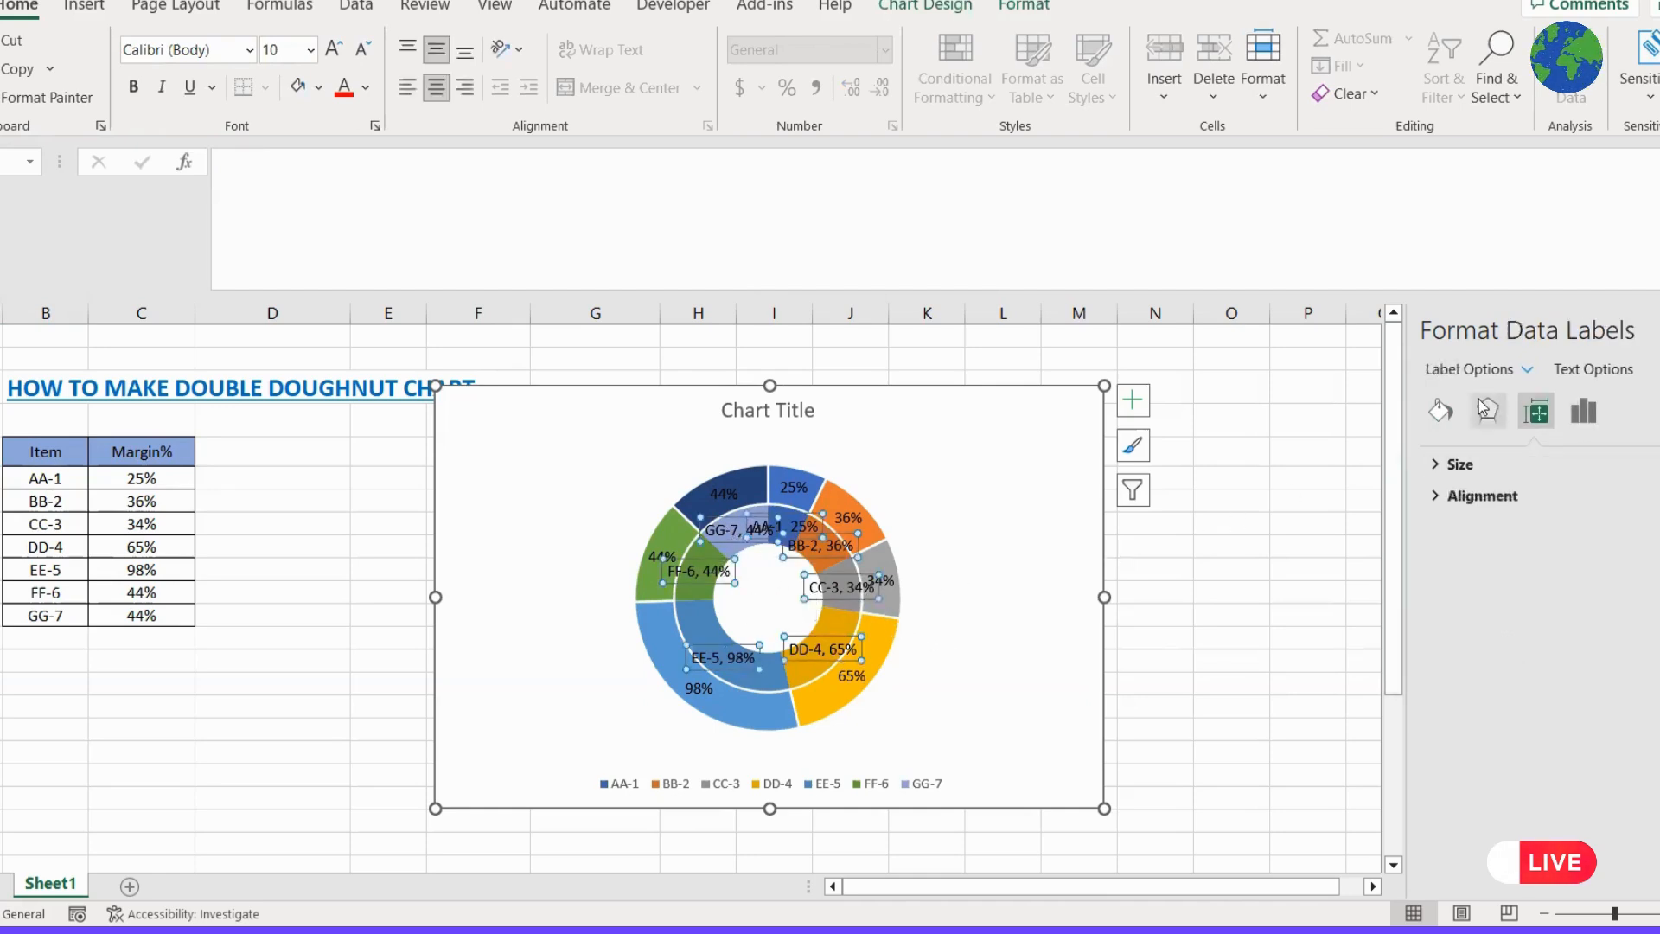
pyautogui.click(1440, 412)
pyautogui.click(1572, 416)
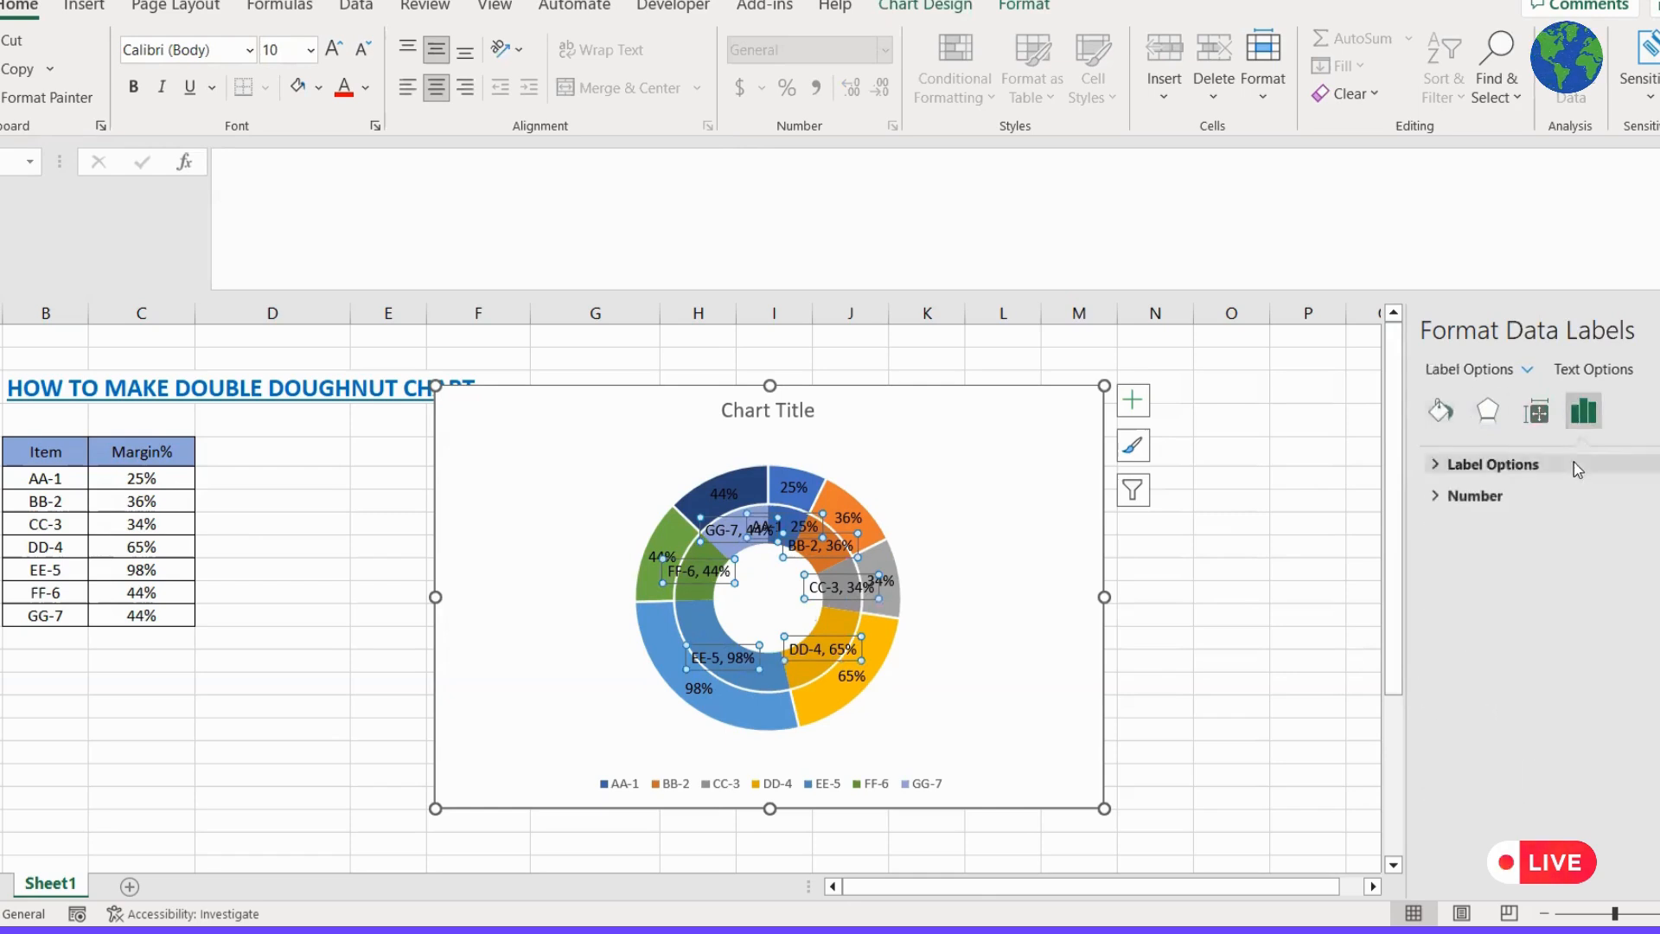
pyautogui.click(1436, 469)
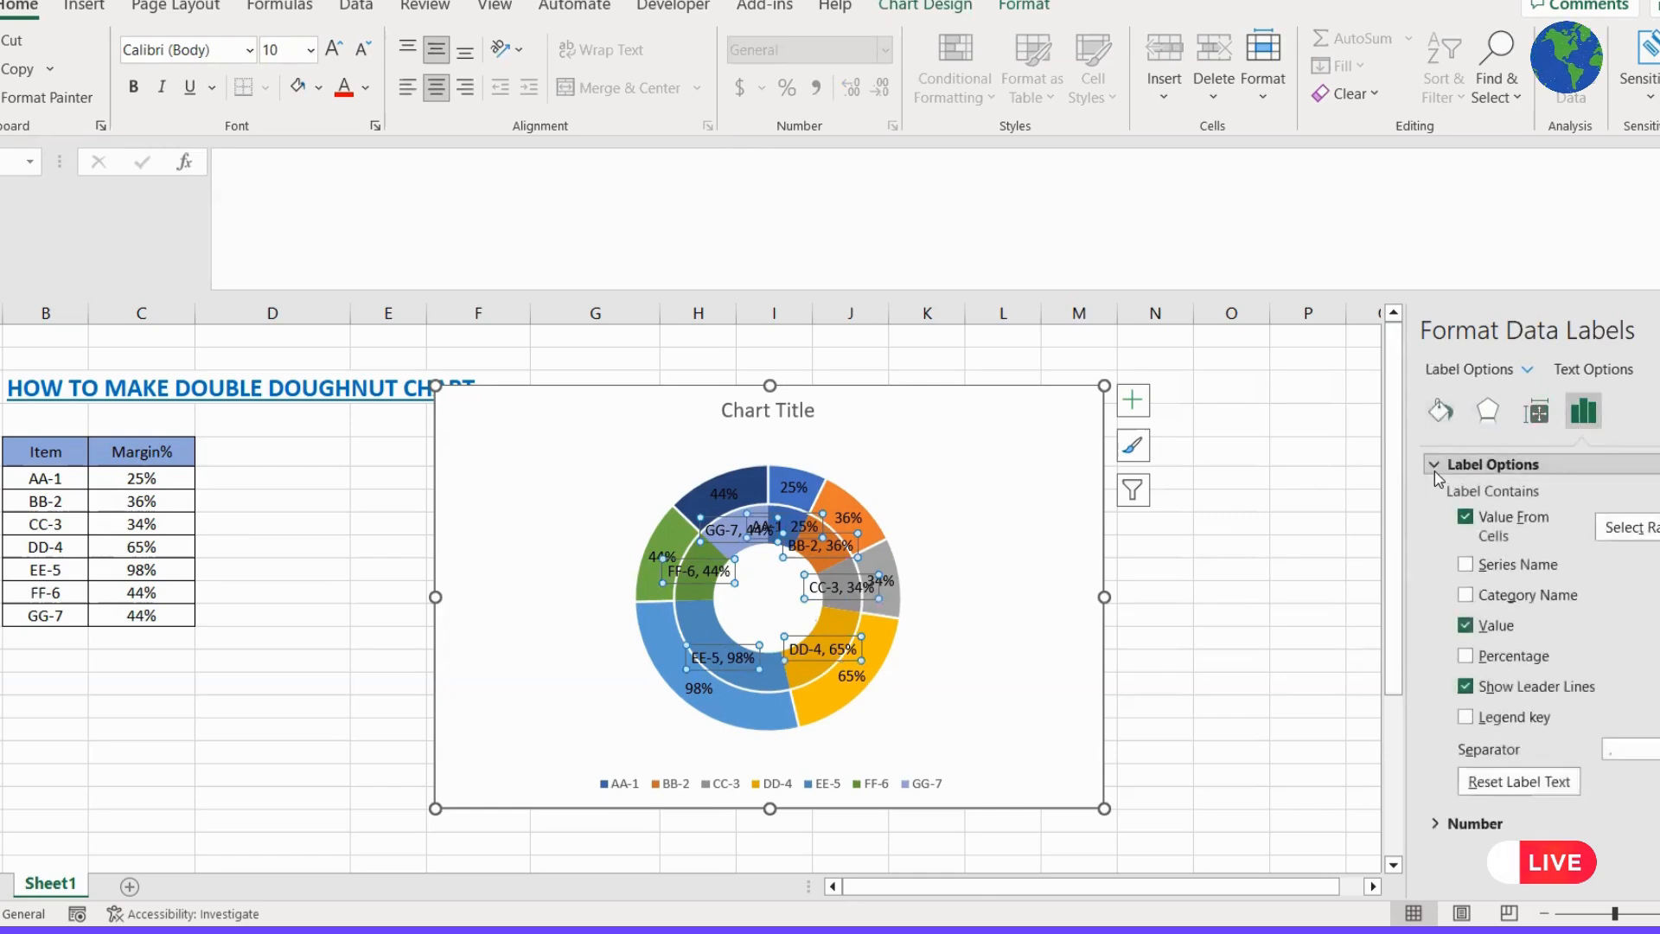
pyautogui.click(1465, 626)
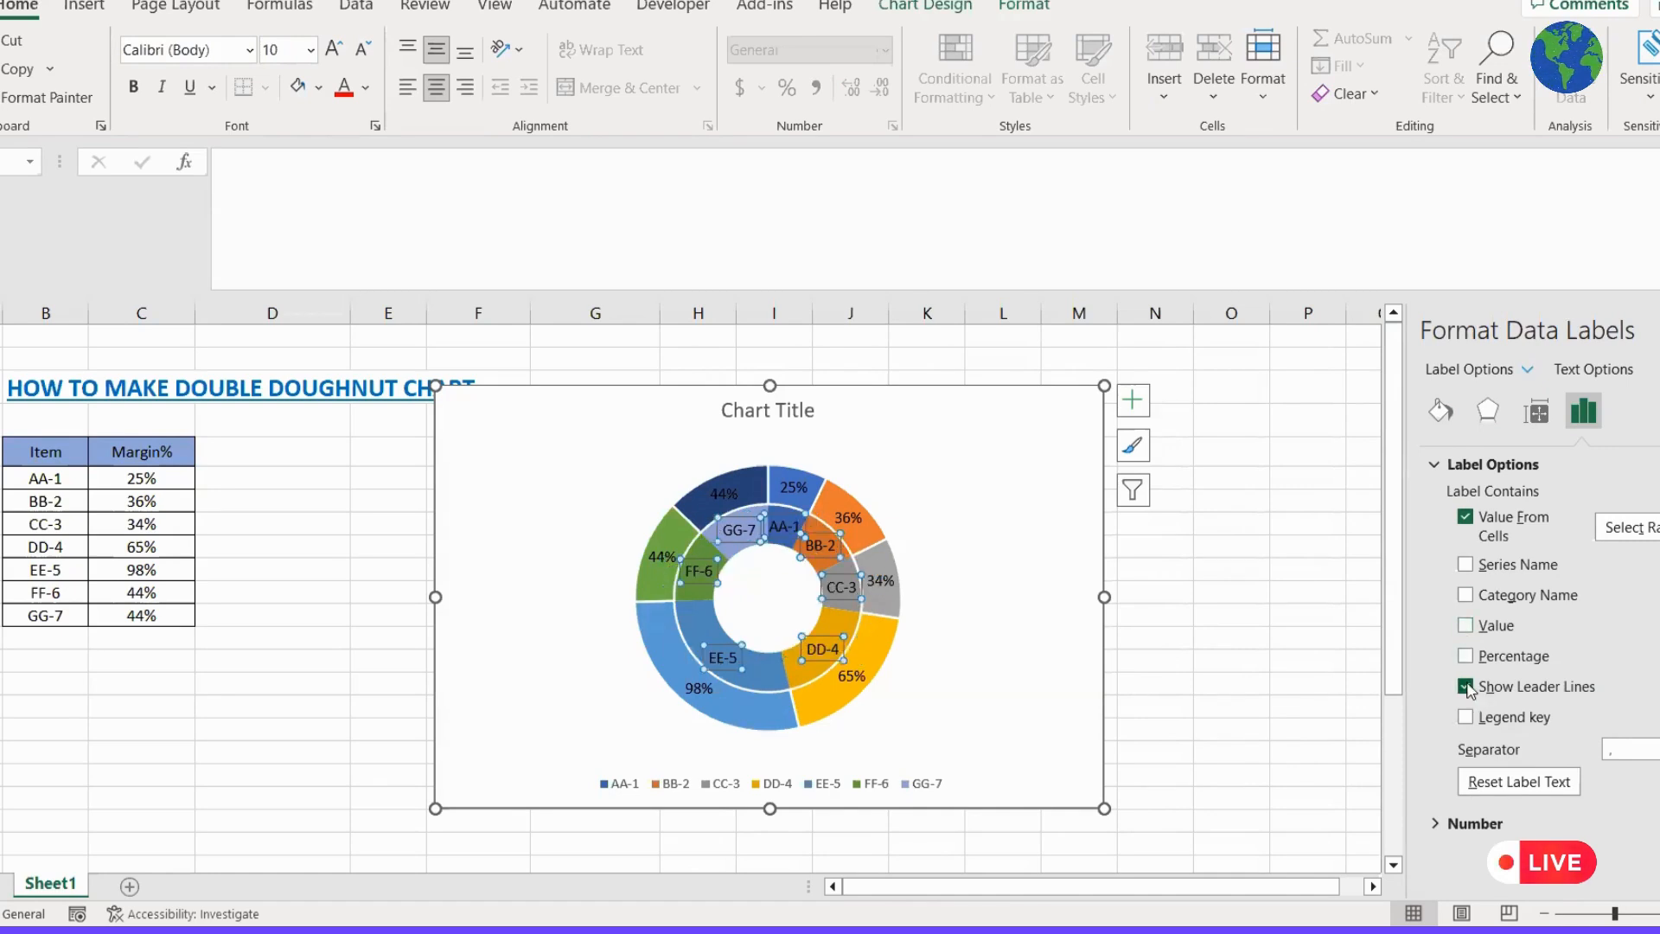
pyautogui.click(1262, 590)
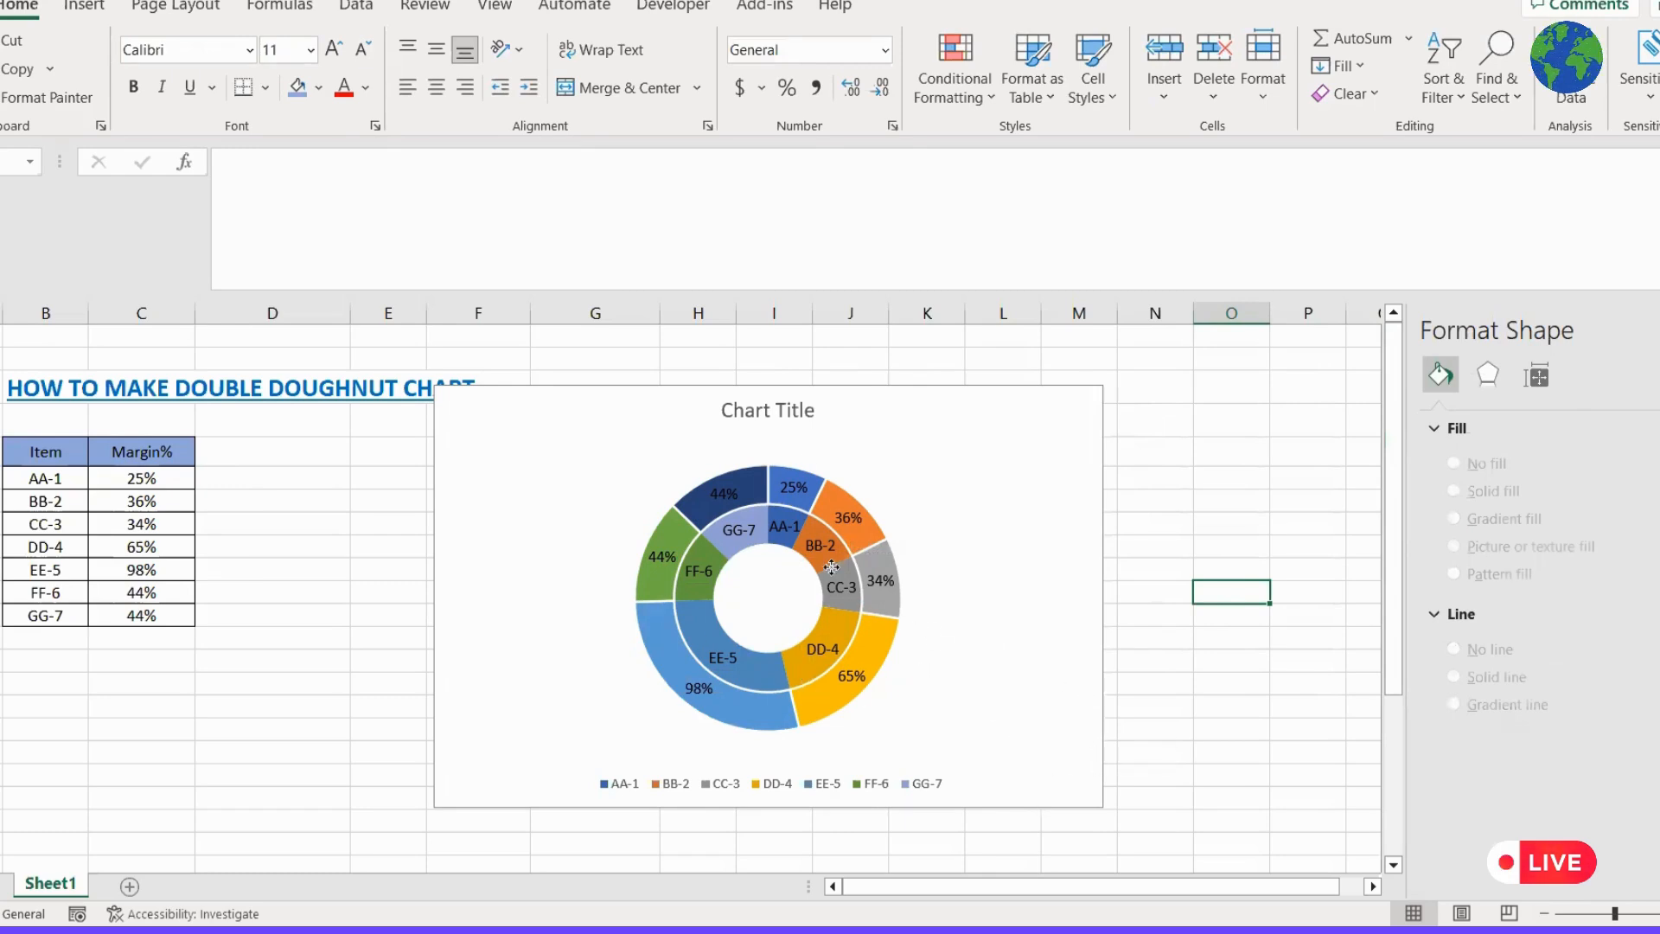
# Shift the chart slightly on the sheet and enlarge its frame a little
pyautogui.click(719, 559)
pyautogui.click(725, 500)
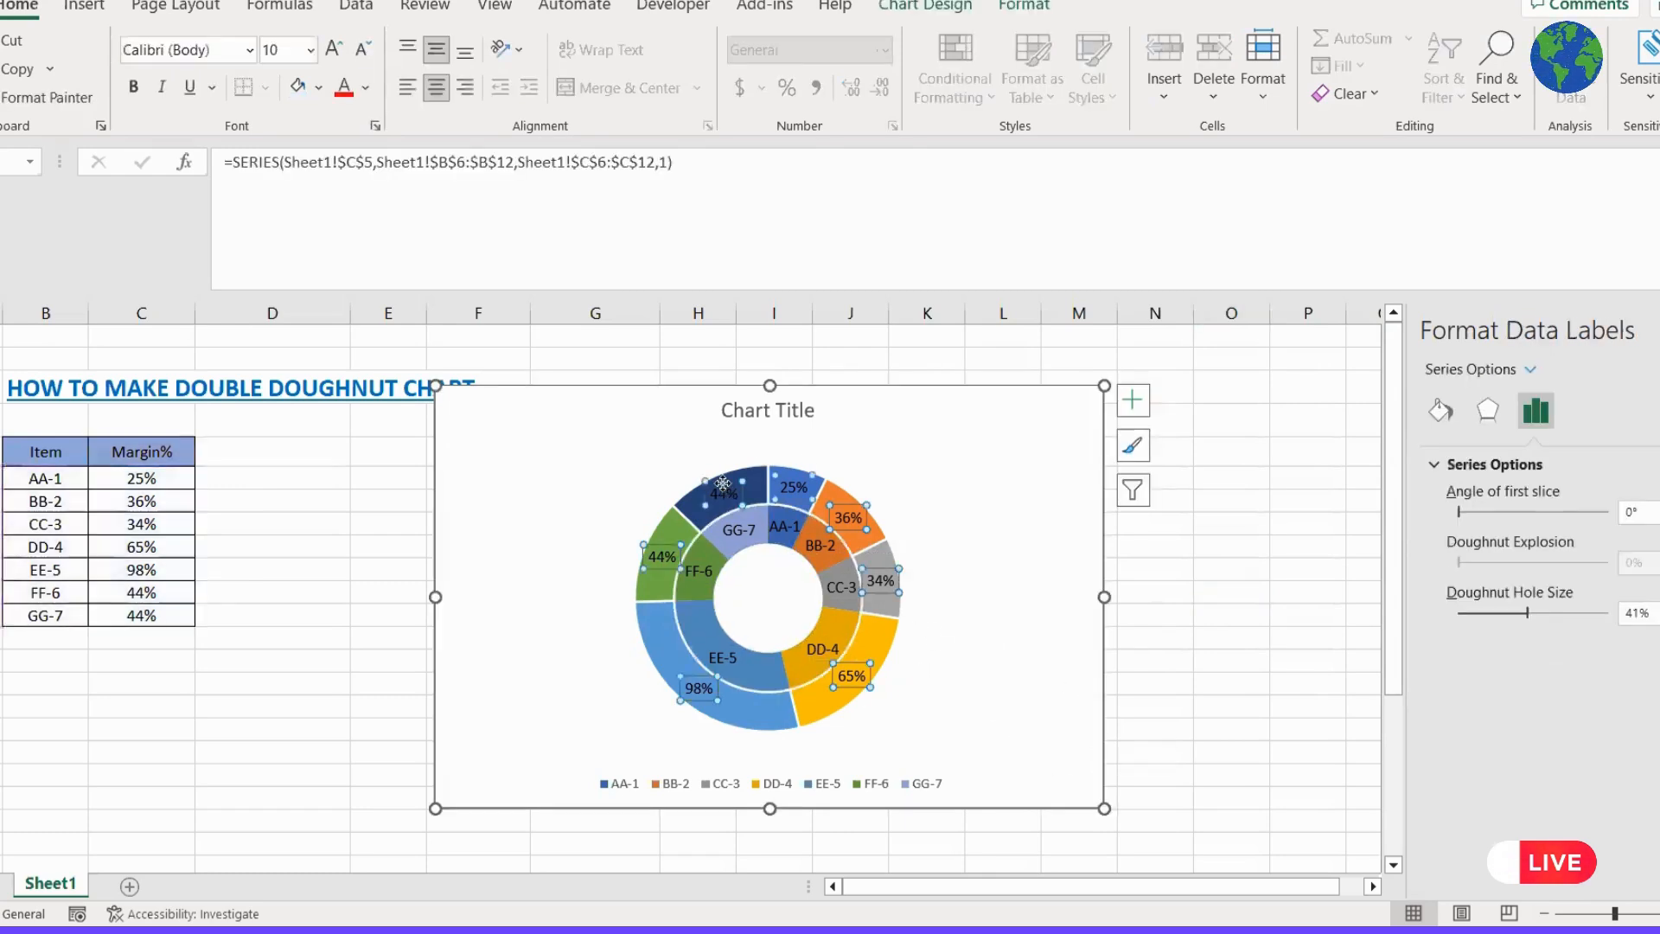
pyautogui.click(662, 596)
pyautogui.moveTo(1042, 761); pyautogui.dragTo(1047, 764)
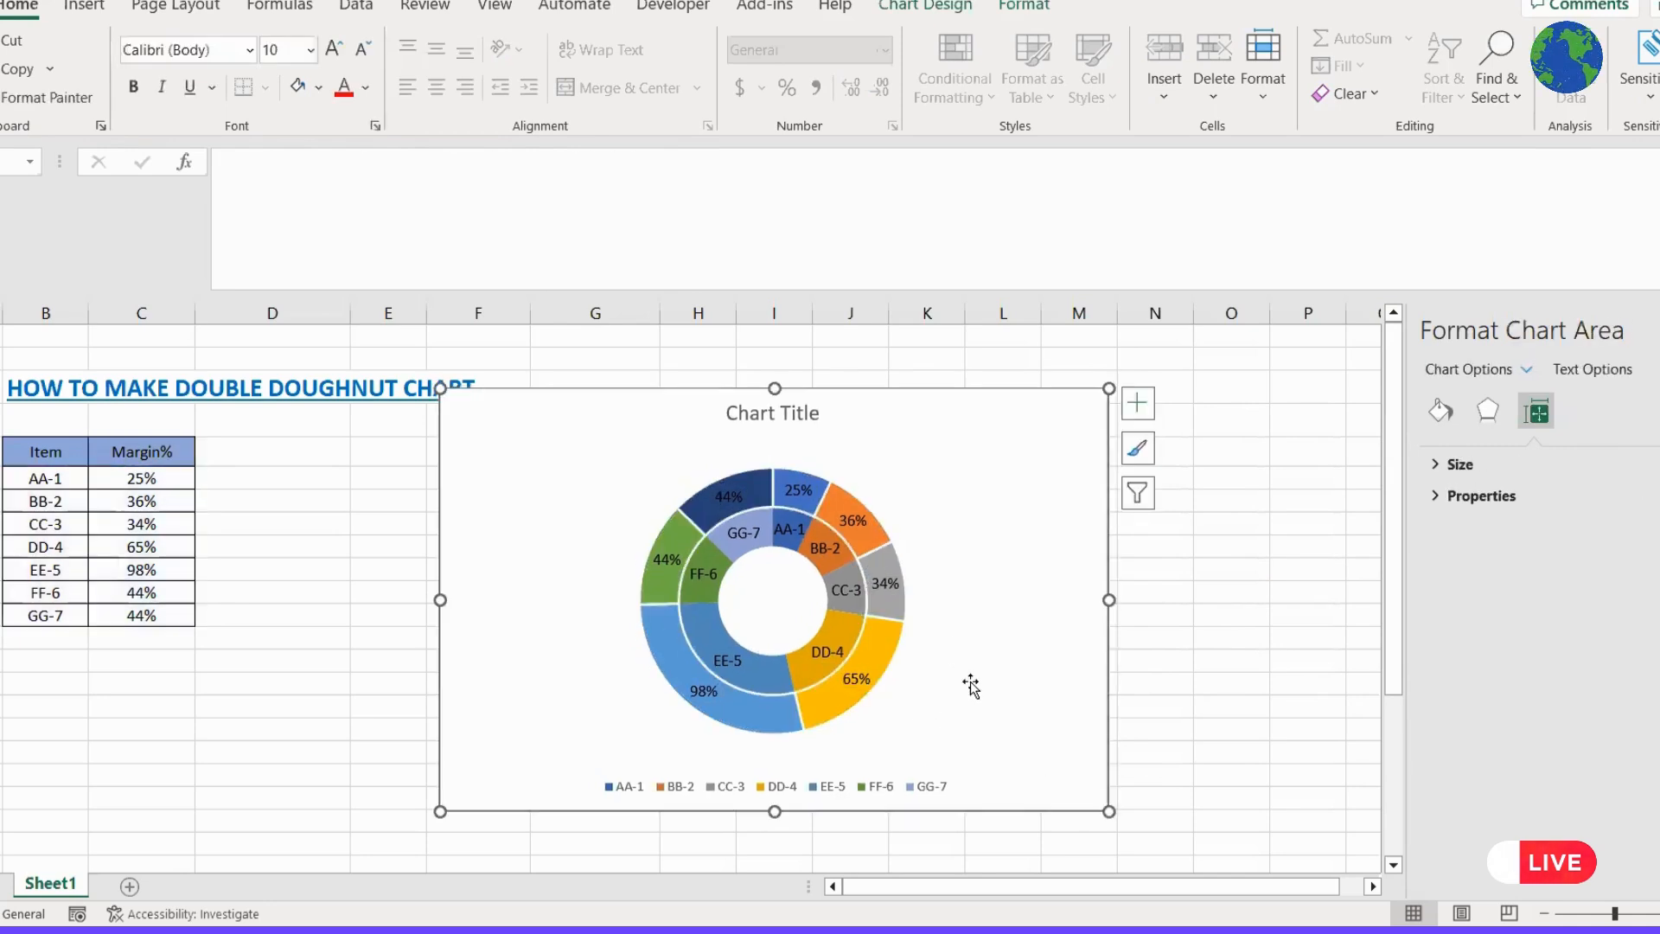
pyautogui.click(870, 515)
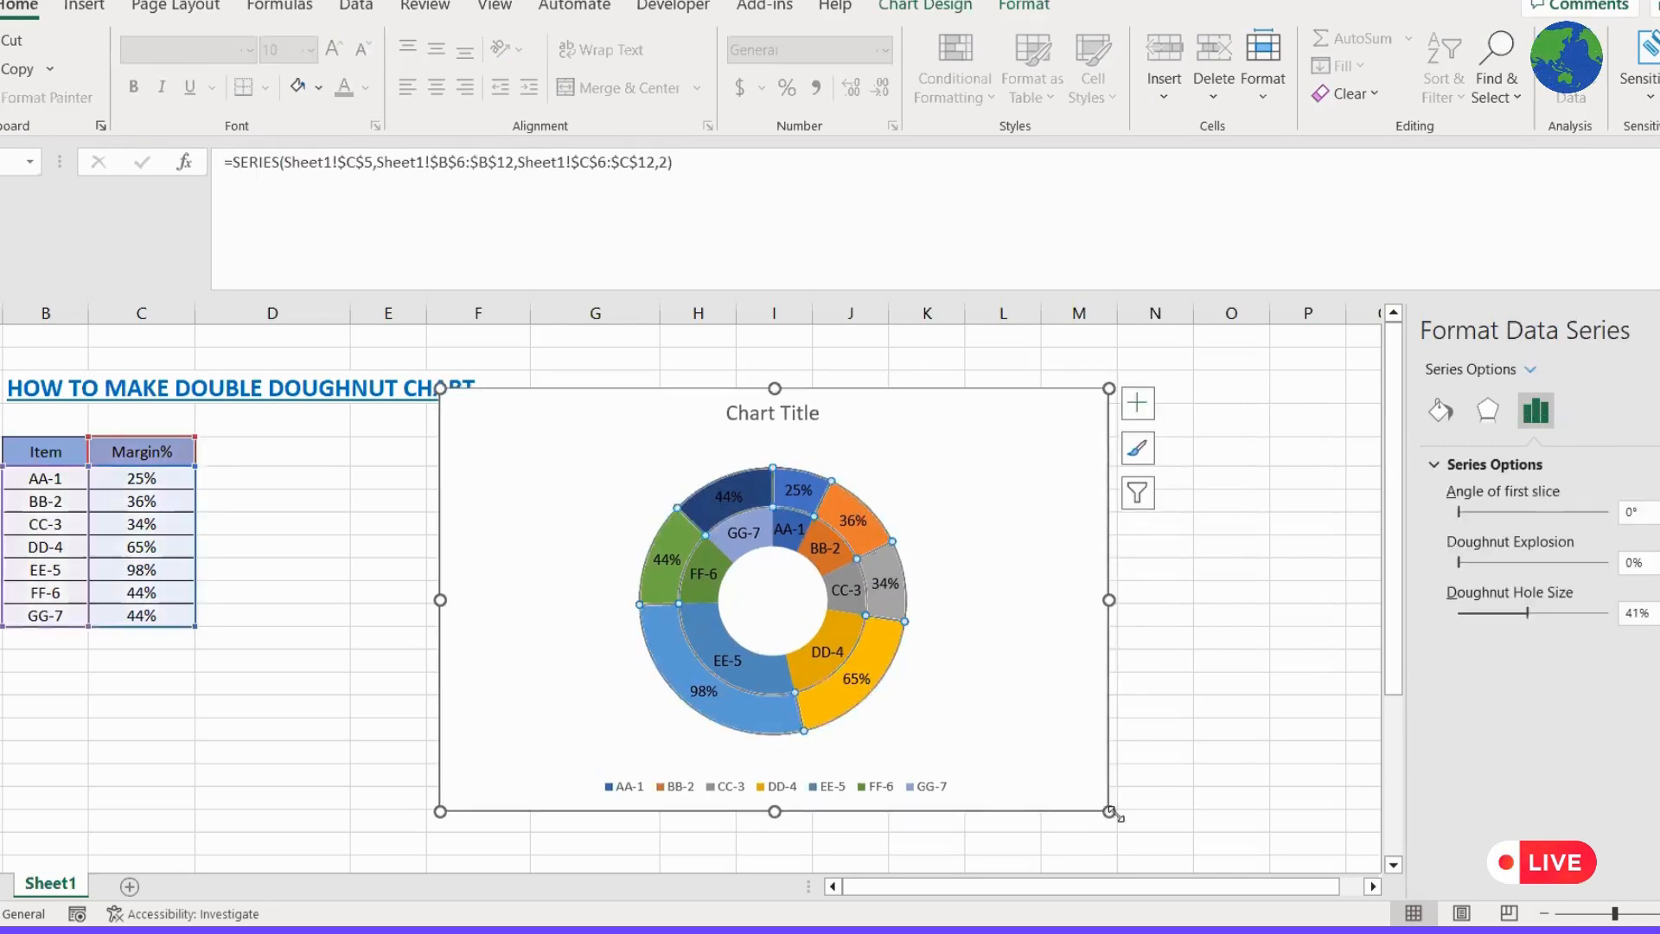
pyautogui.moveTo(1109, 811); pyautogui.dragTo(1133, 830)
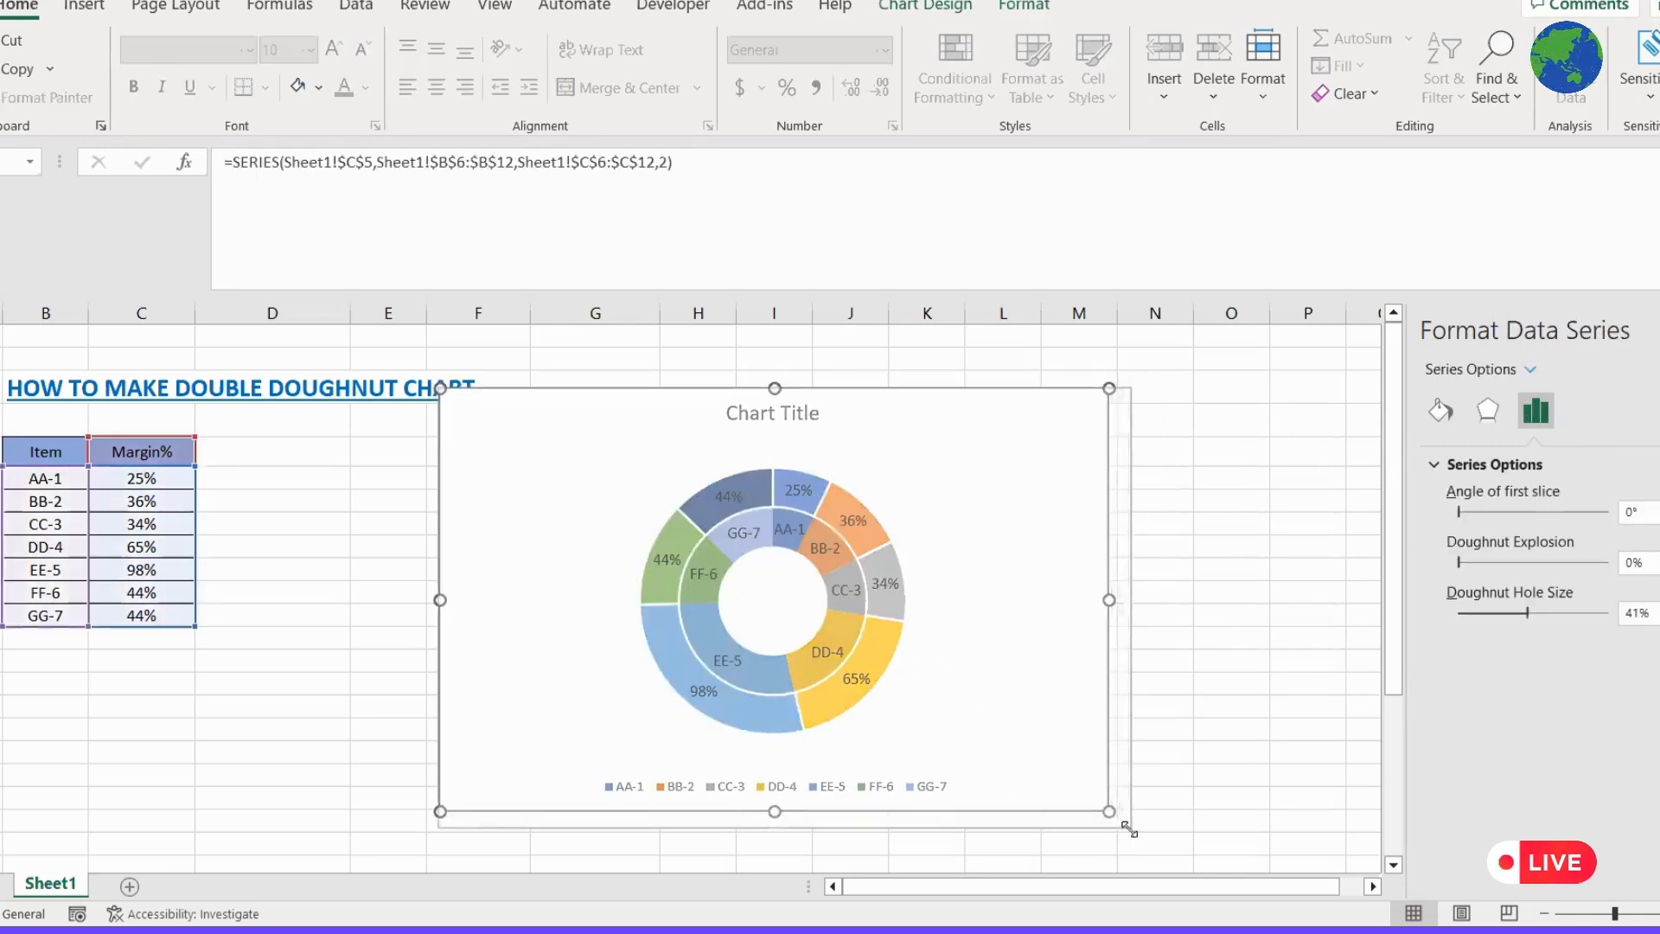
# Enlarge the plot area so the doughnut fills the space between the chart title and the legend
pyautogui.click(727, 501)
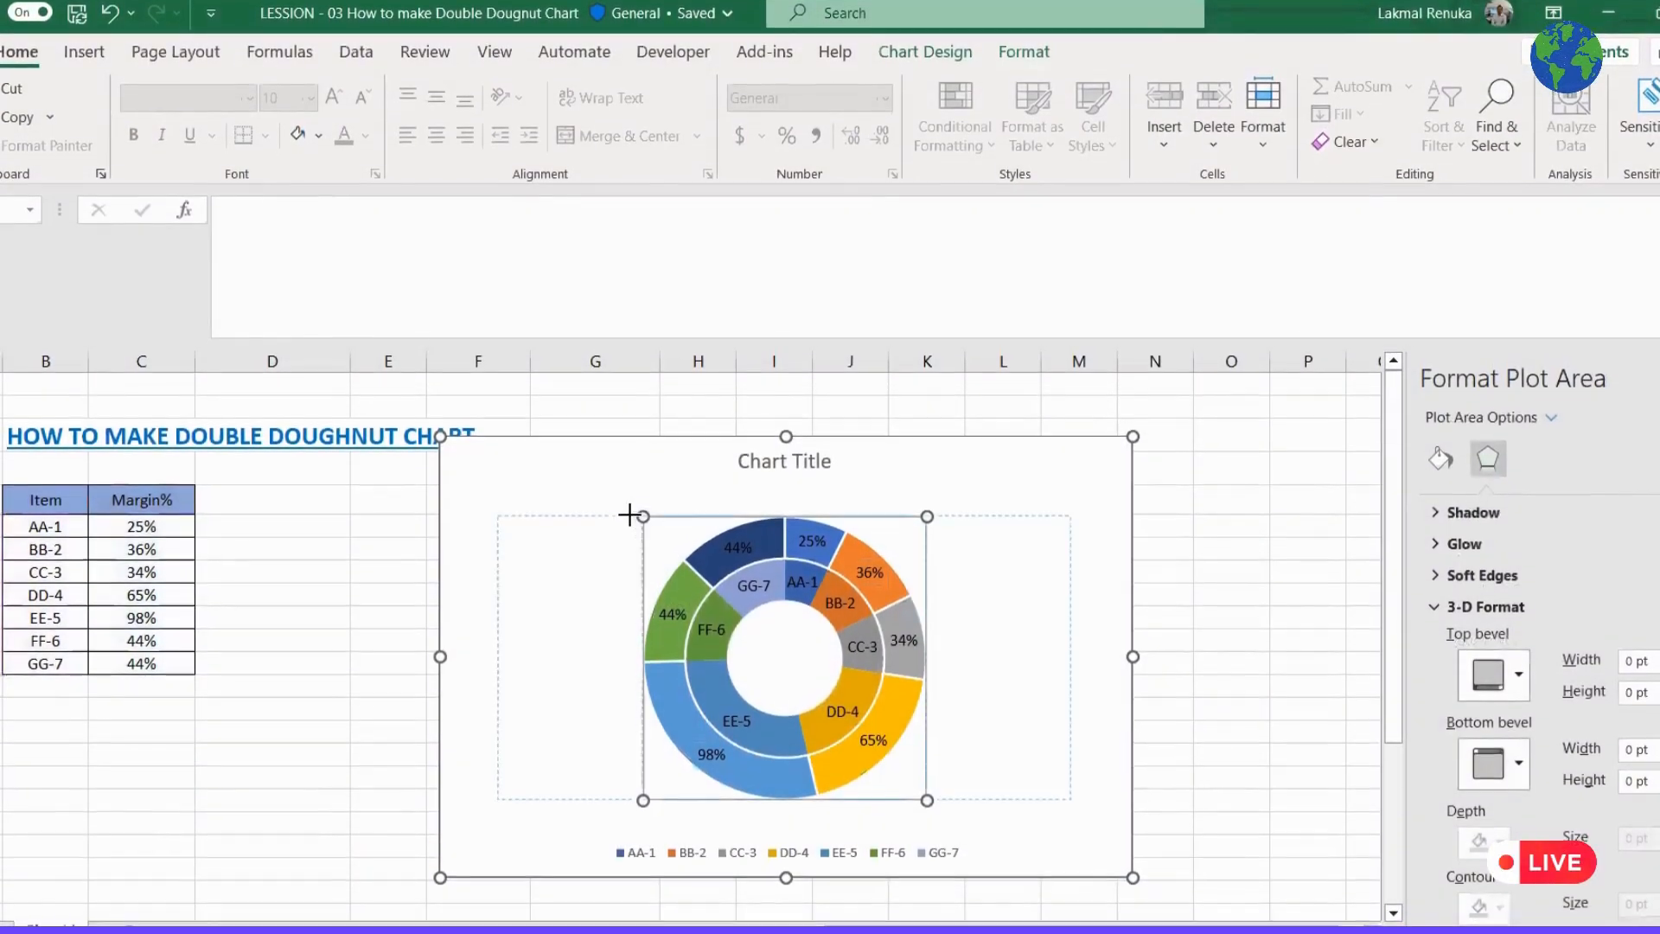
pyautogui.moveTo(629, 514); pyautogui.dragTo(608, 485)
pyautogui.moveTo(928, 800); pyautogui.dragTo(957, 794)
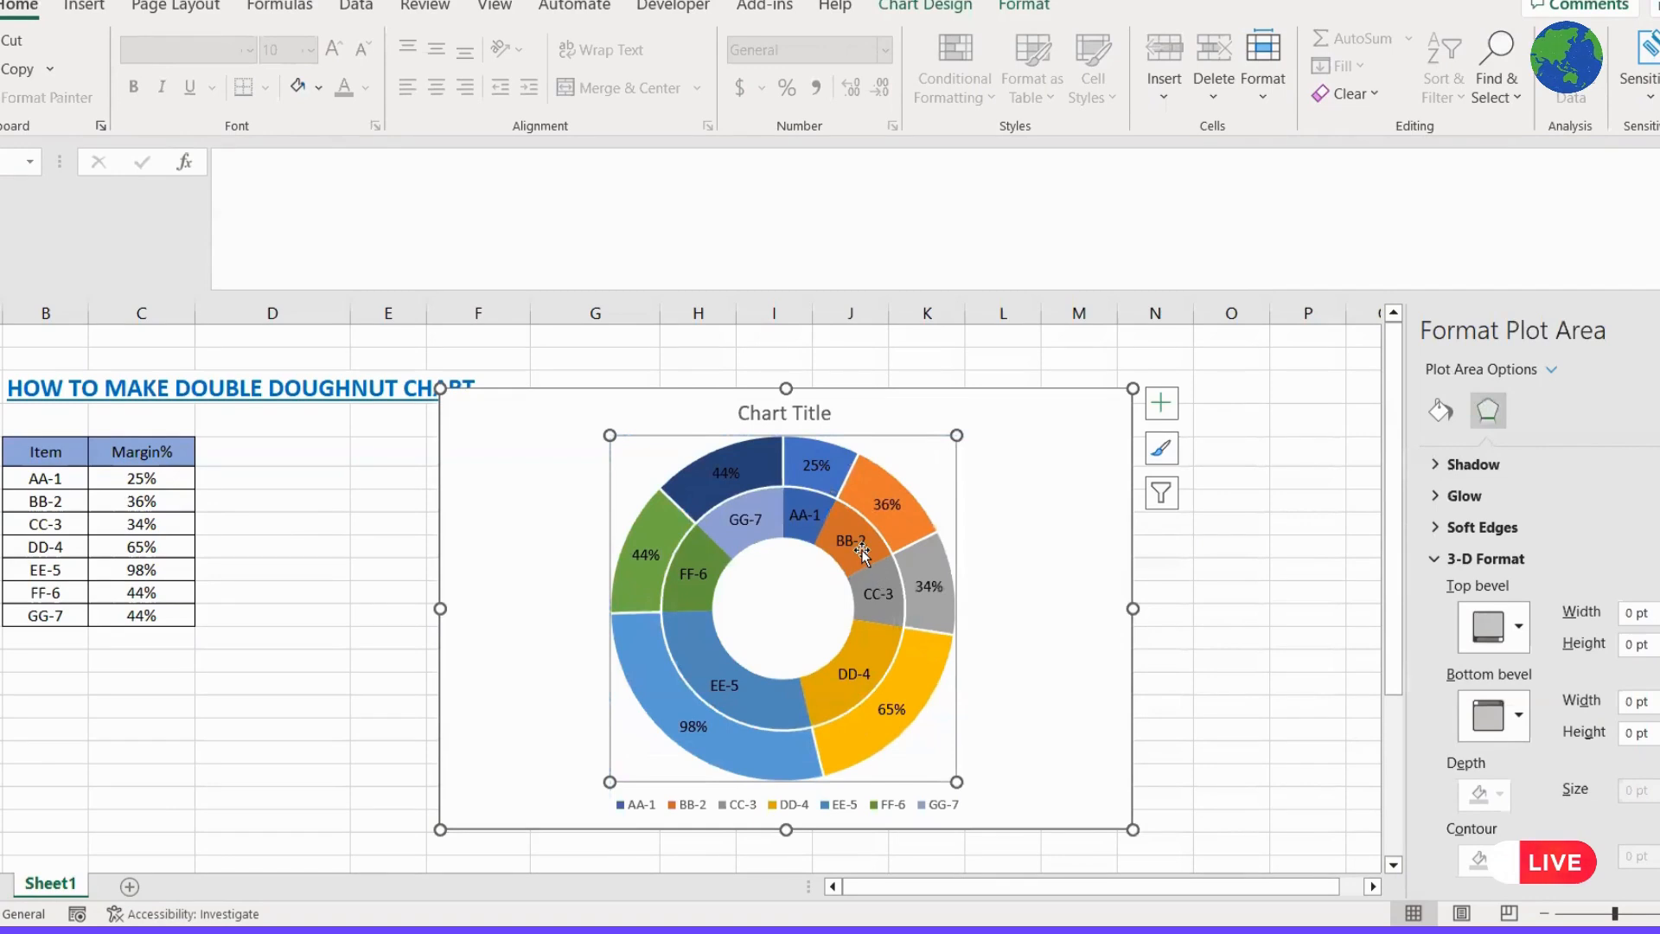
pyautogui.click(820, 525)
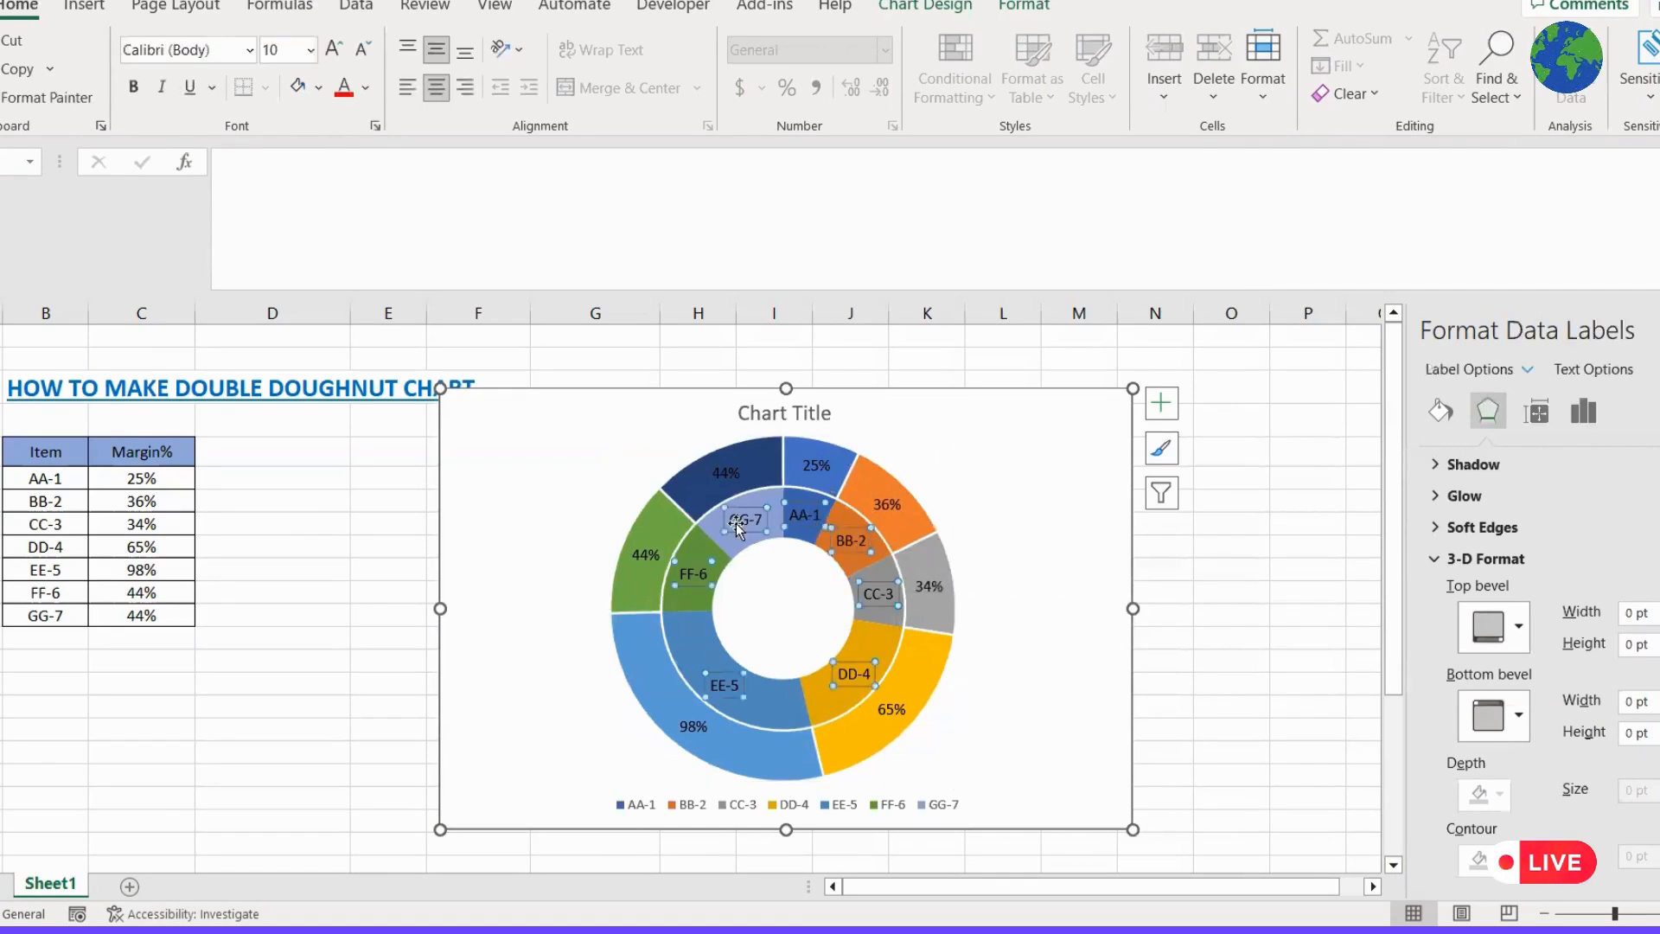
pyautogui.click(731, 553)
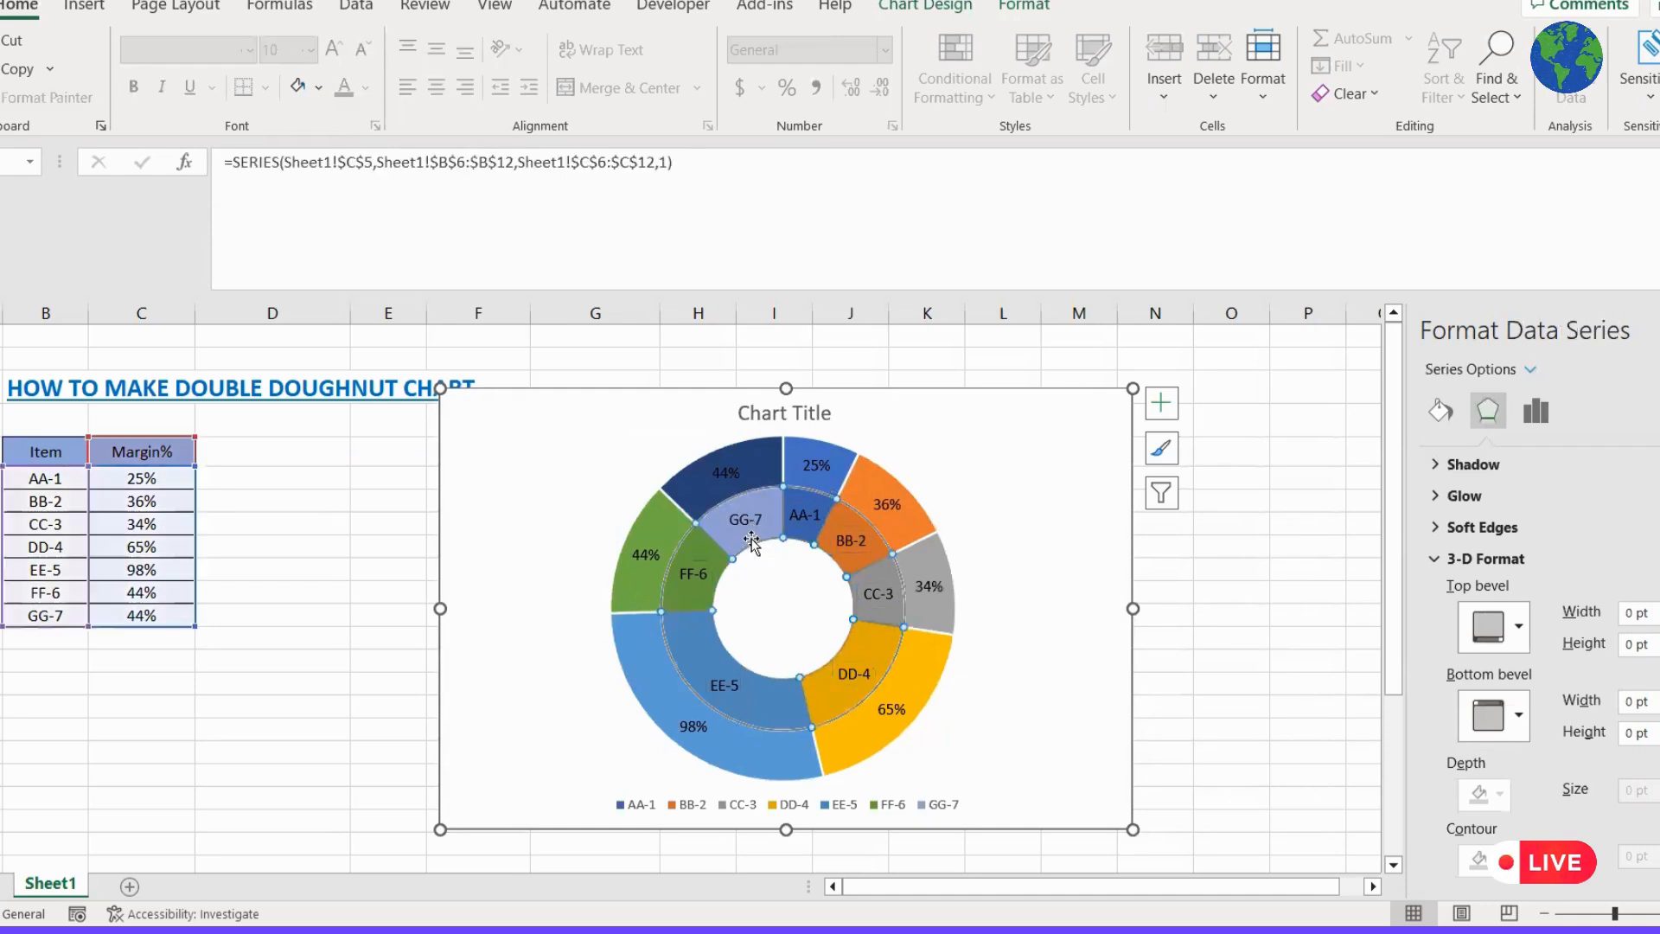
pyautogui.click(594, 481)
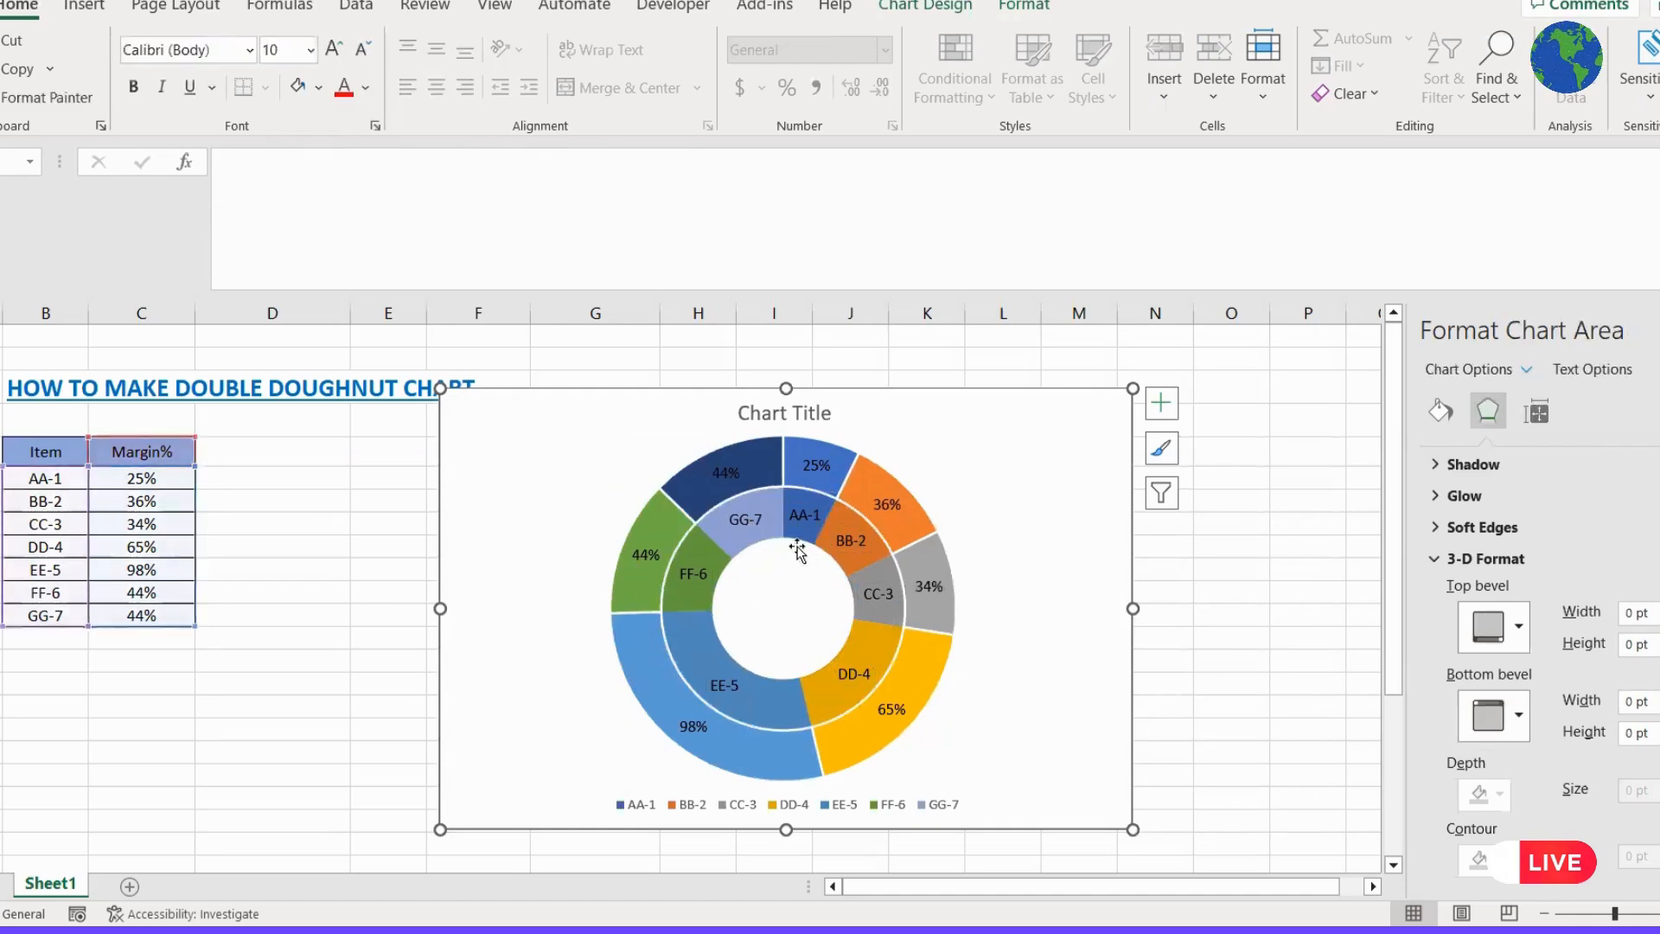
pyautogui.click(767, 536)
pyautogui.click(758, 525)
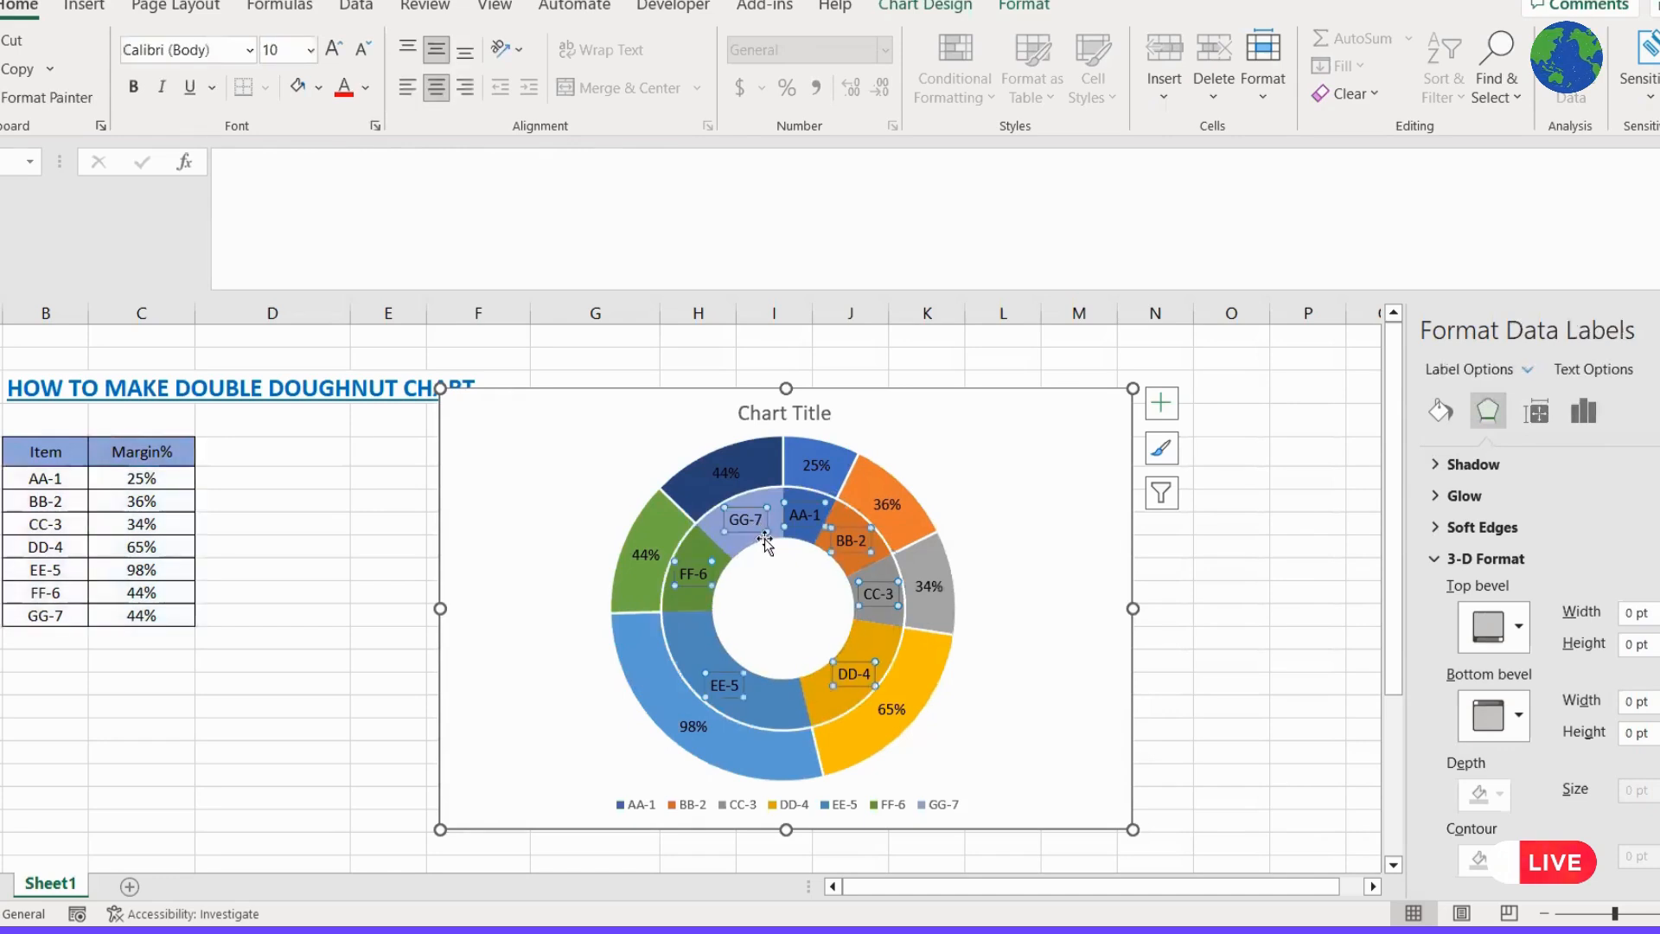
pyautogui.click(1017, 683)
# Fill the inner ring's DD-4 slice with a lighter gold theme color
pyautogui.click(875, 637)
pyautogui.click(880, 642)
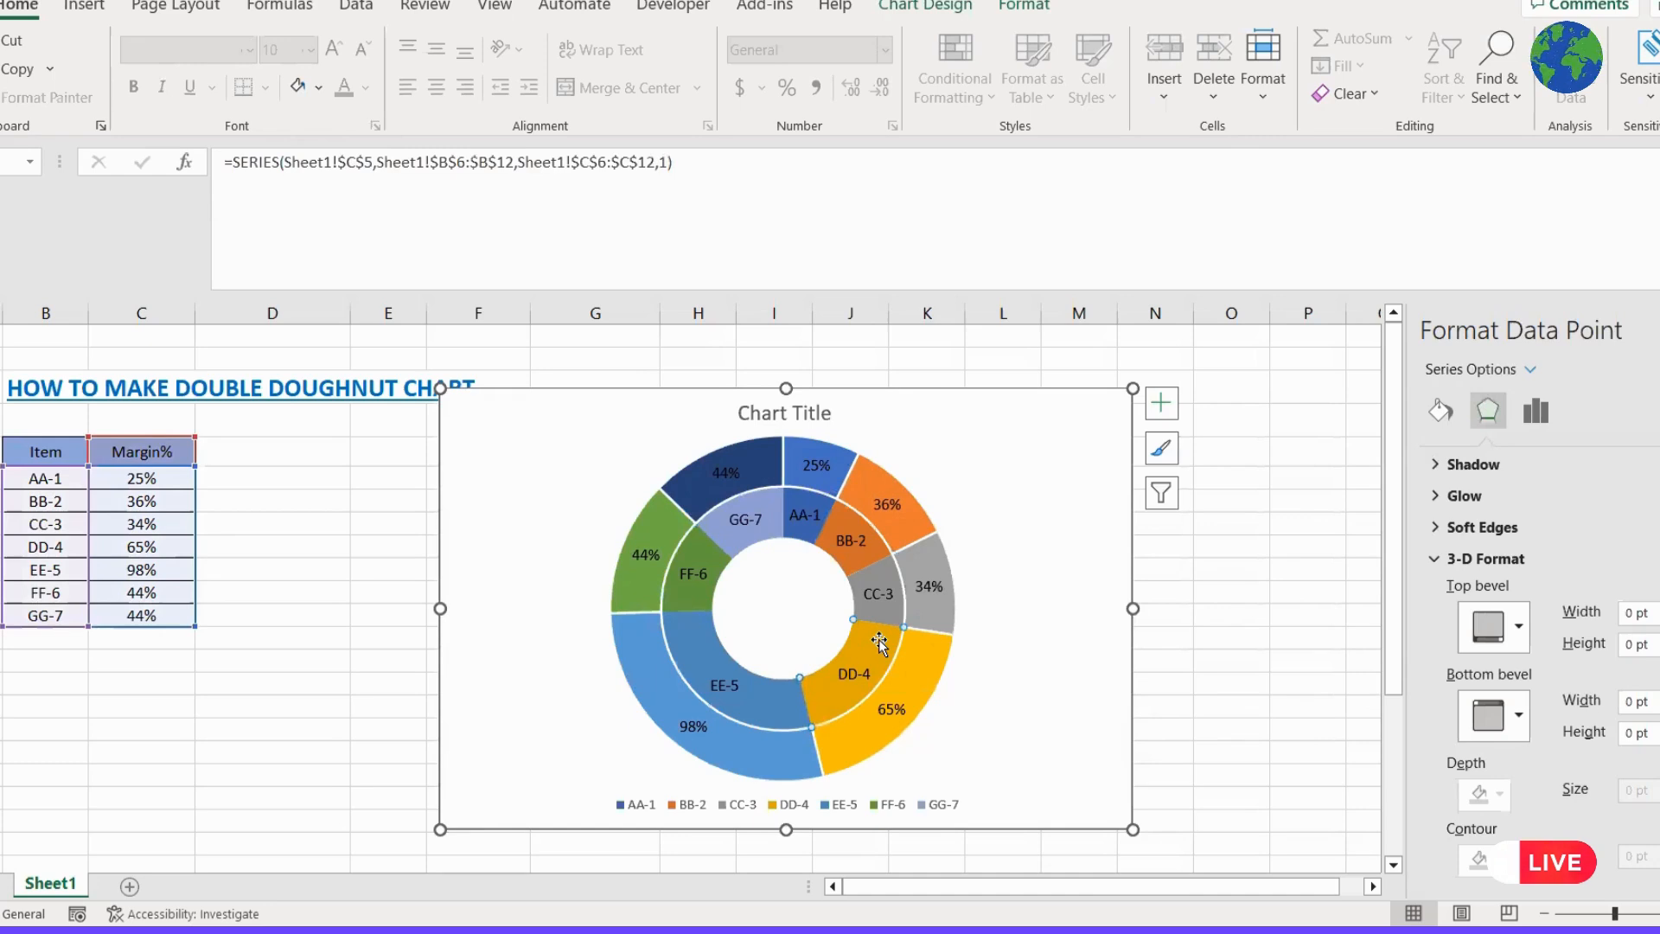
pyautogui.rightClick(879, 642)
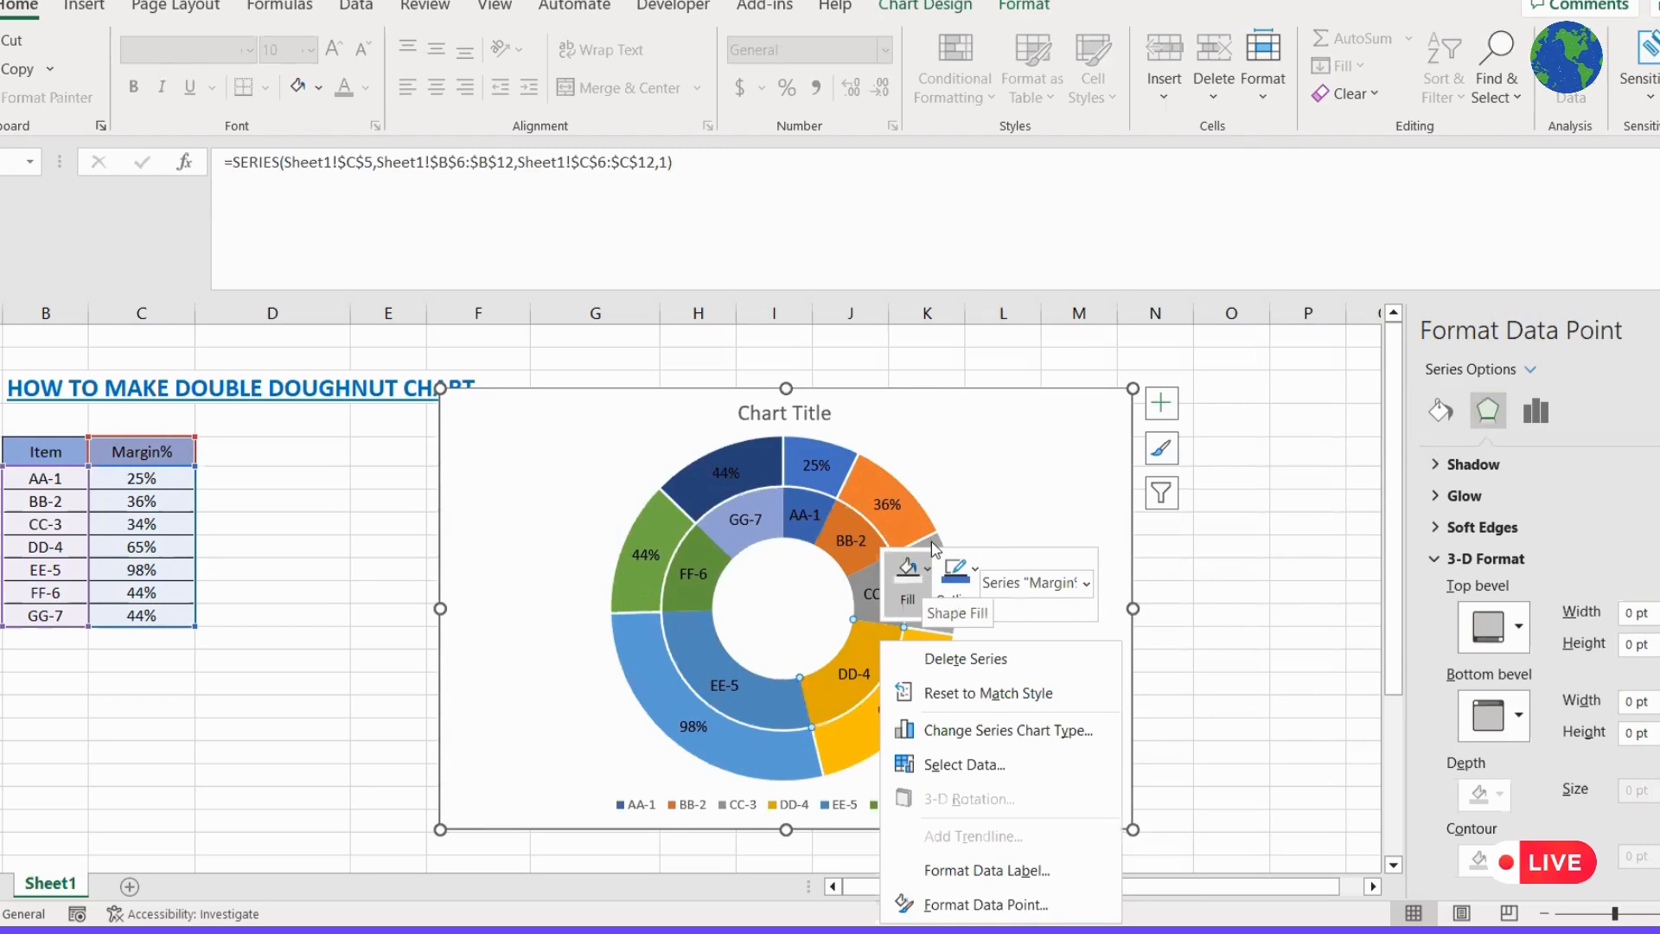
pyautogui.click(926, 569)
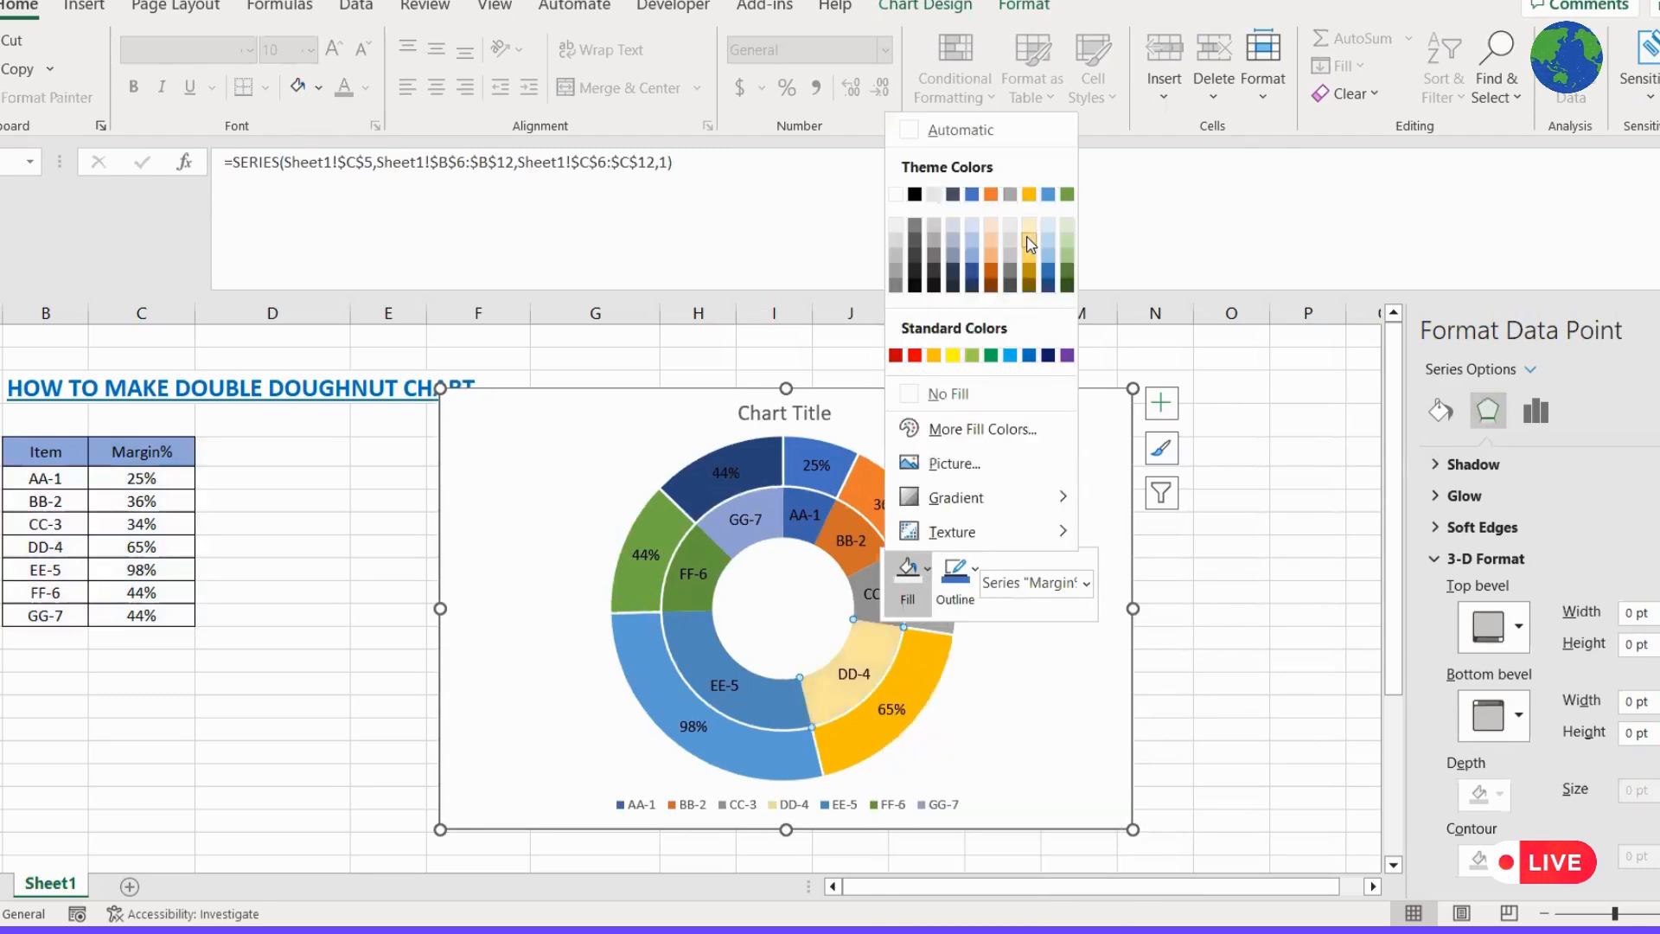
pyautogui.press('Escape')
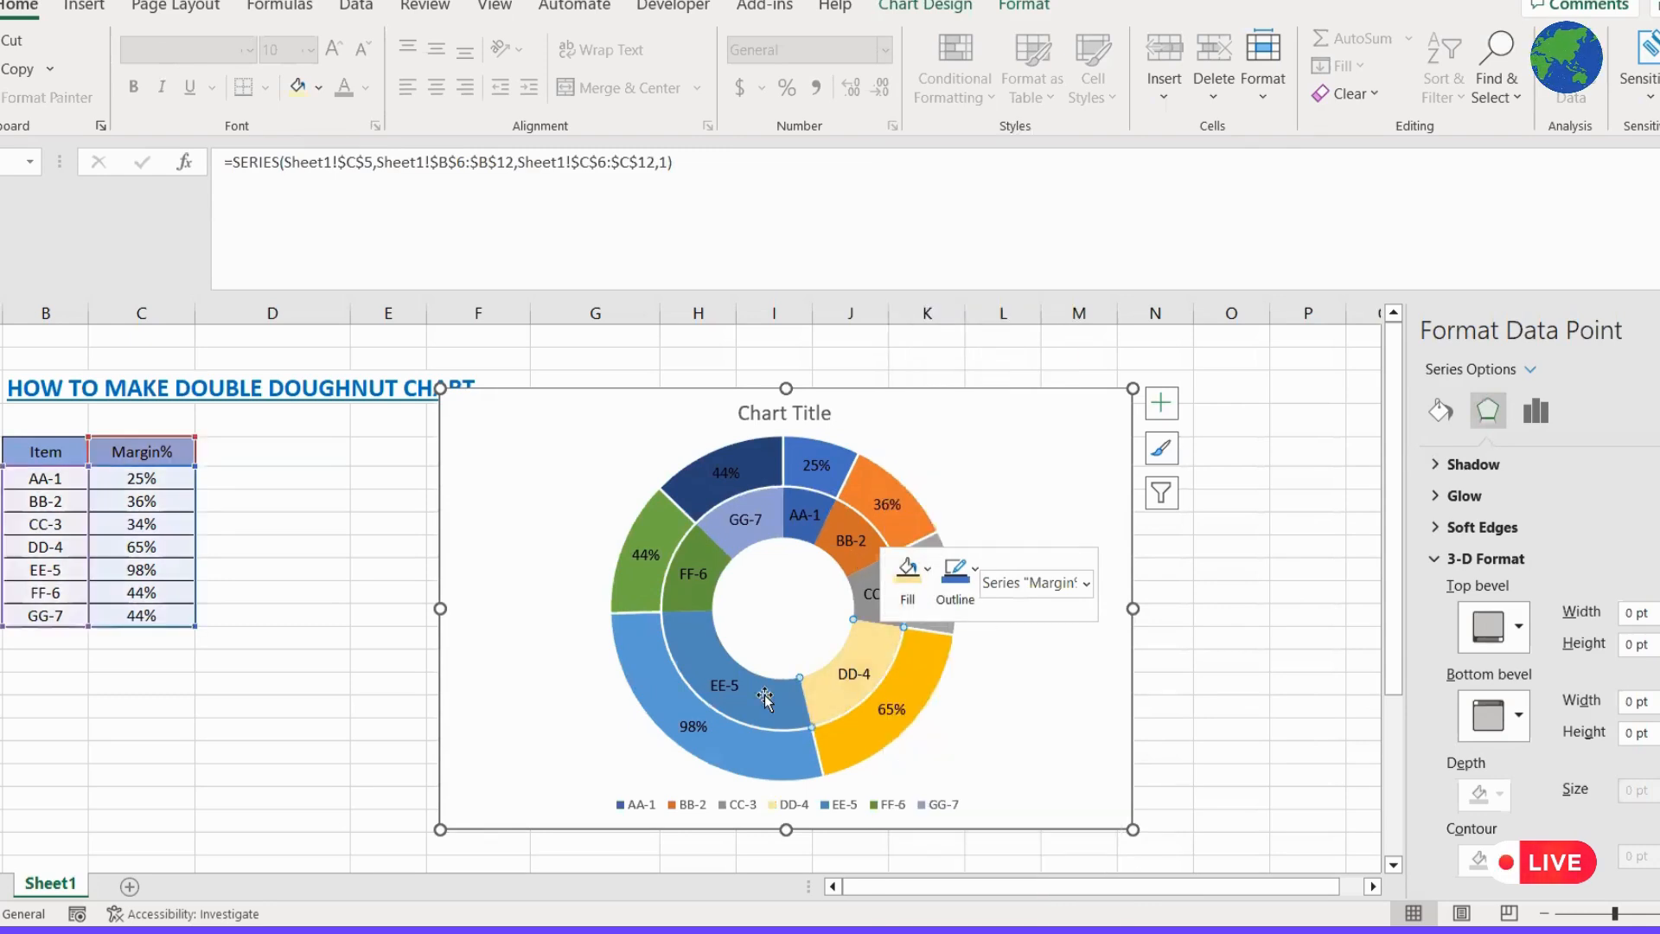
# Fill the inner ring's EE-5 slice with a light blue theme color
pyautogui.click(751, 702)
pyautogui.rightClick(750, 703)
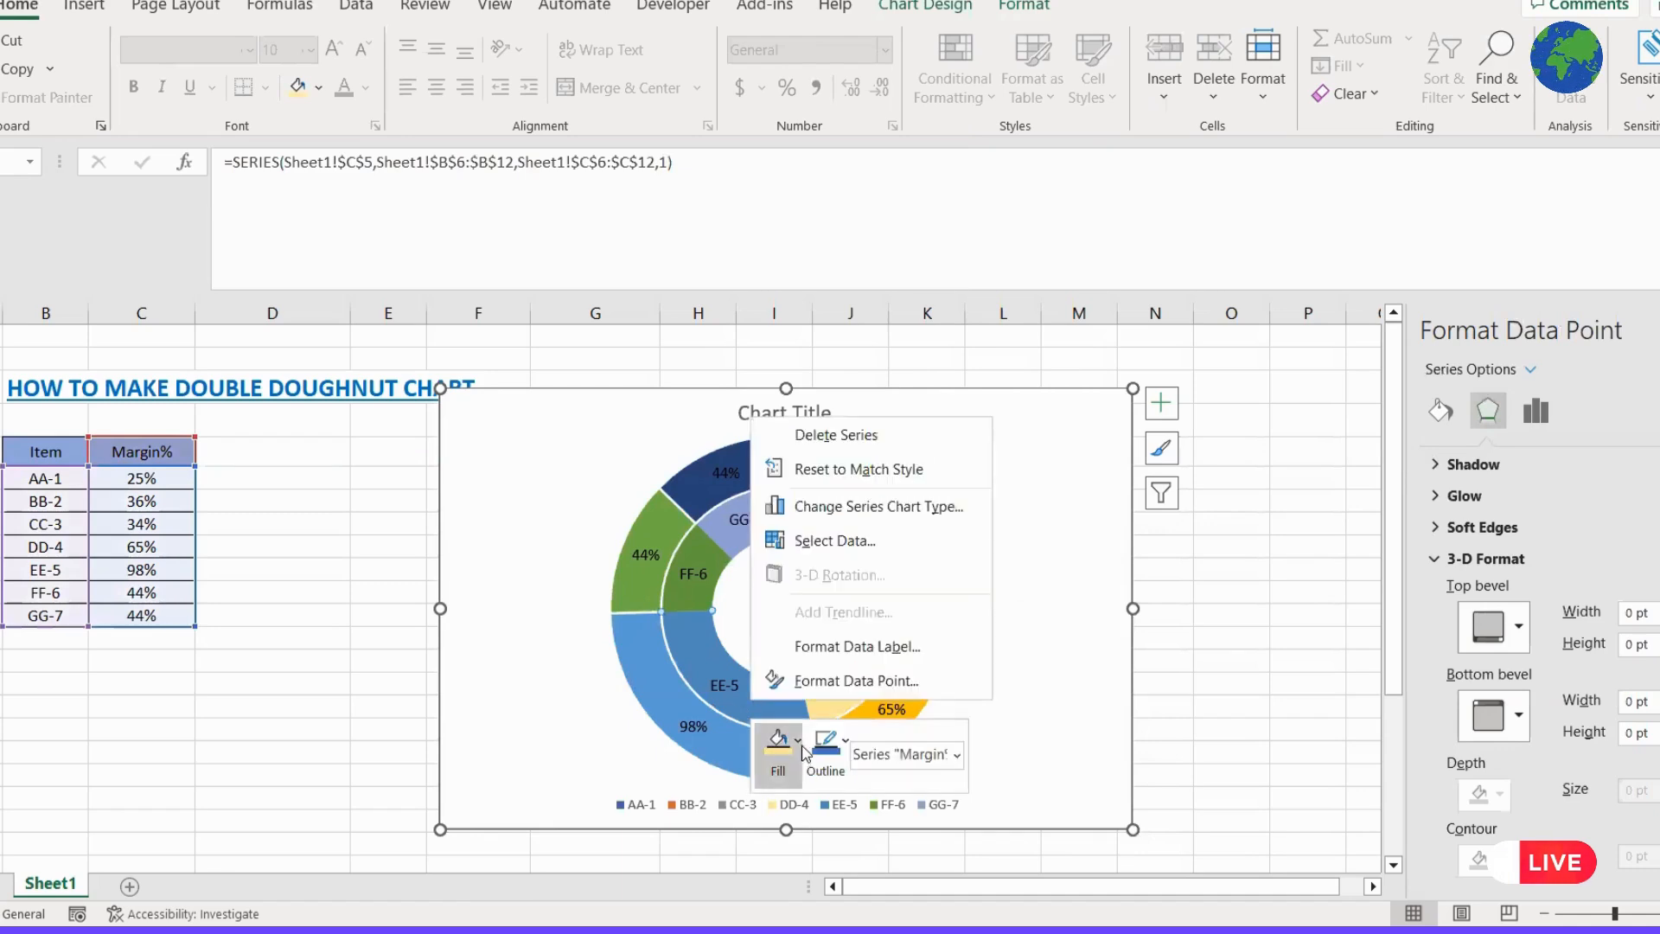
pyautogui.click(796, 741)
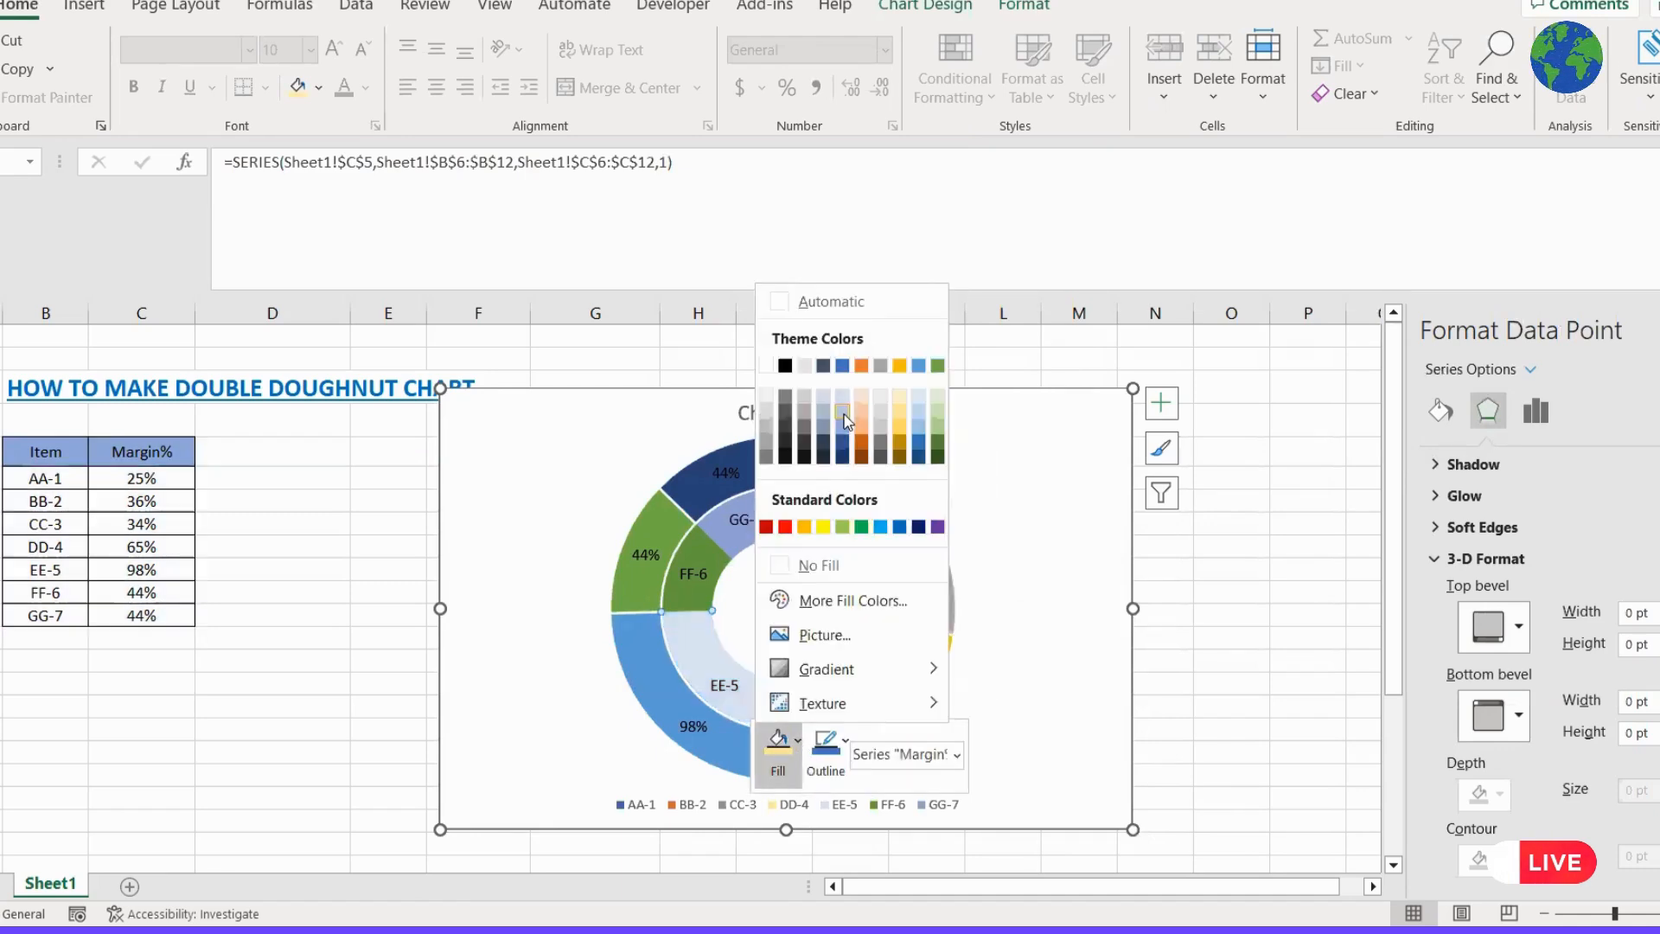
pyautogui.click(842, 413)
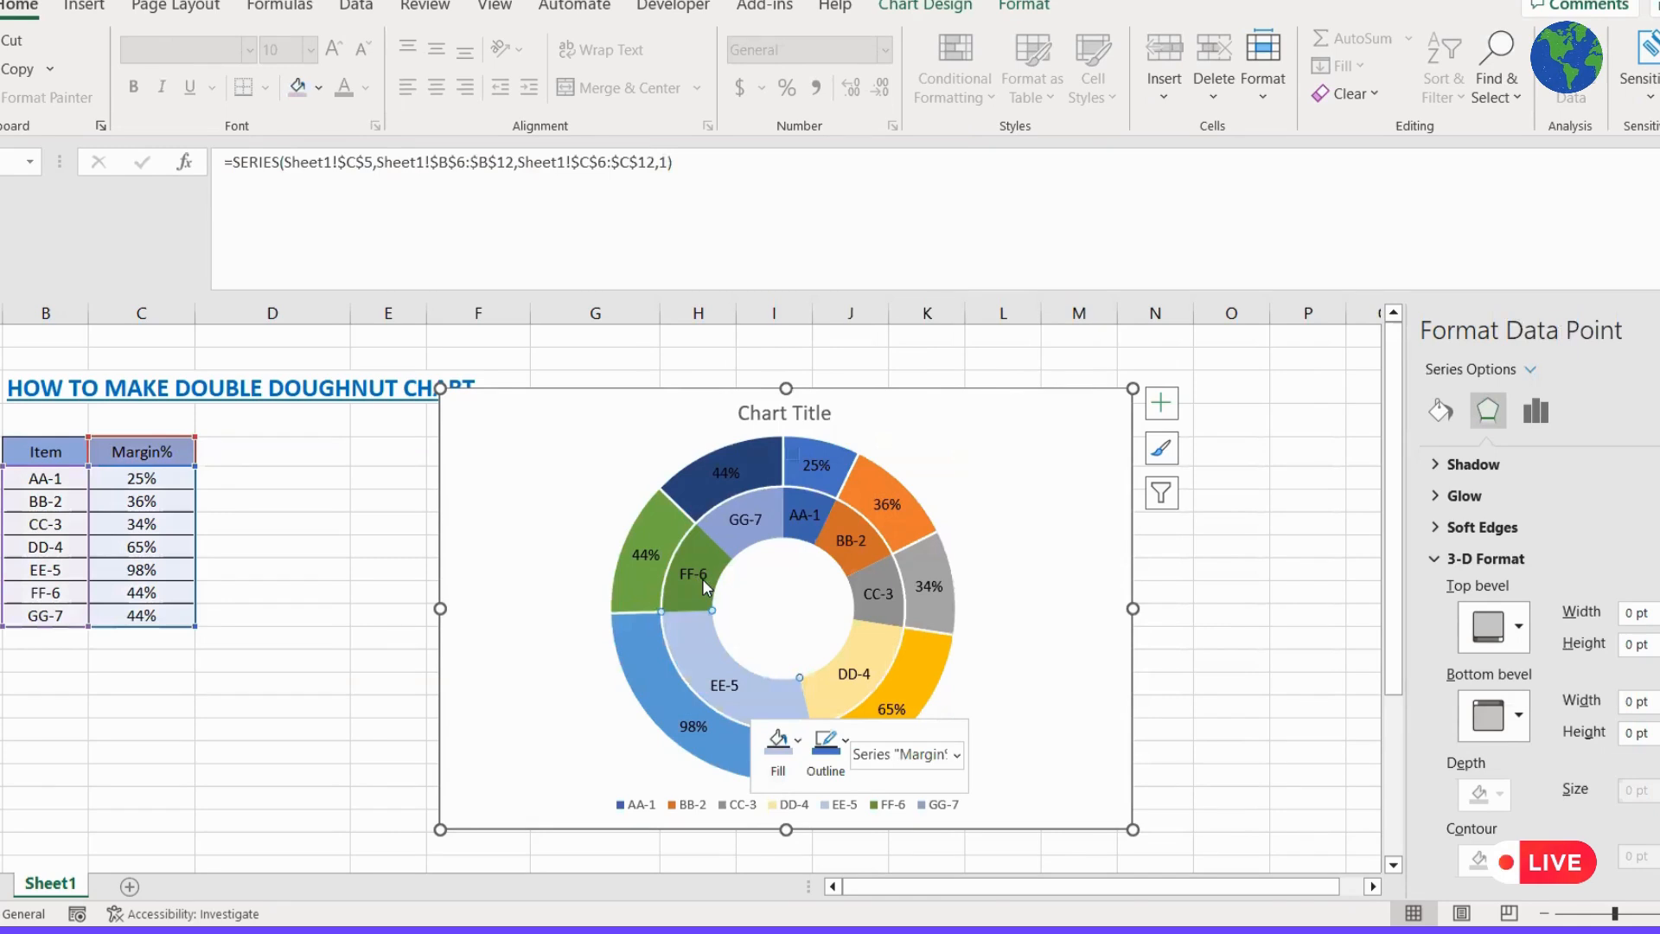
# Fill the inner ring's FF-6 slice light green, the GG-7 and AA-1 slices light blue, and the BB-2 slice light orange
pyautogui.click(682, 604)
pyautogui.click(696, 596)
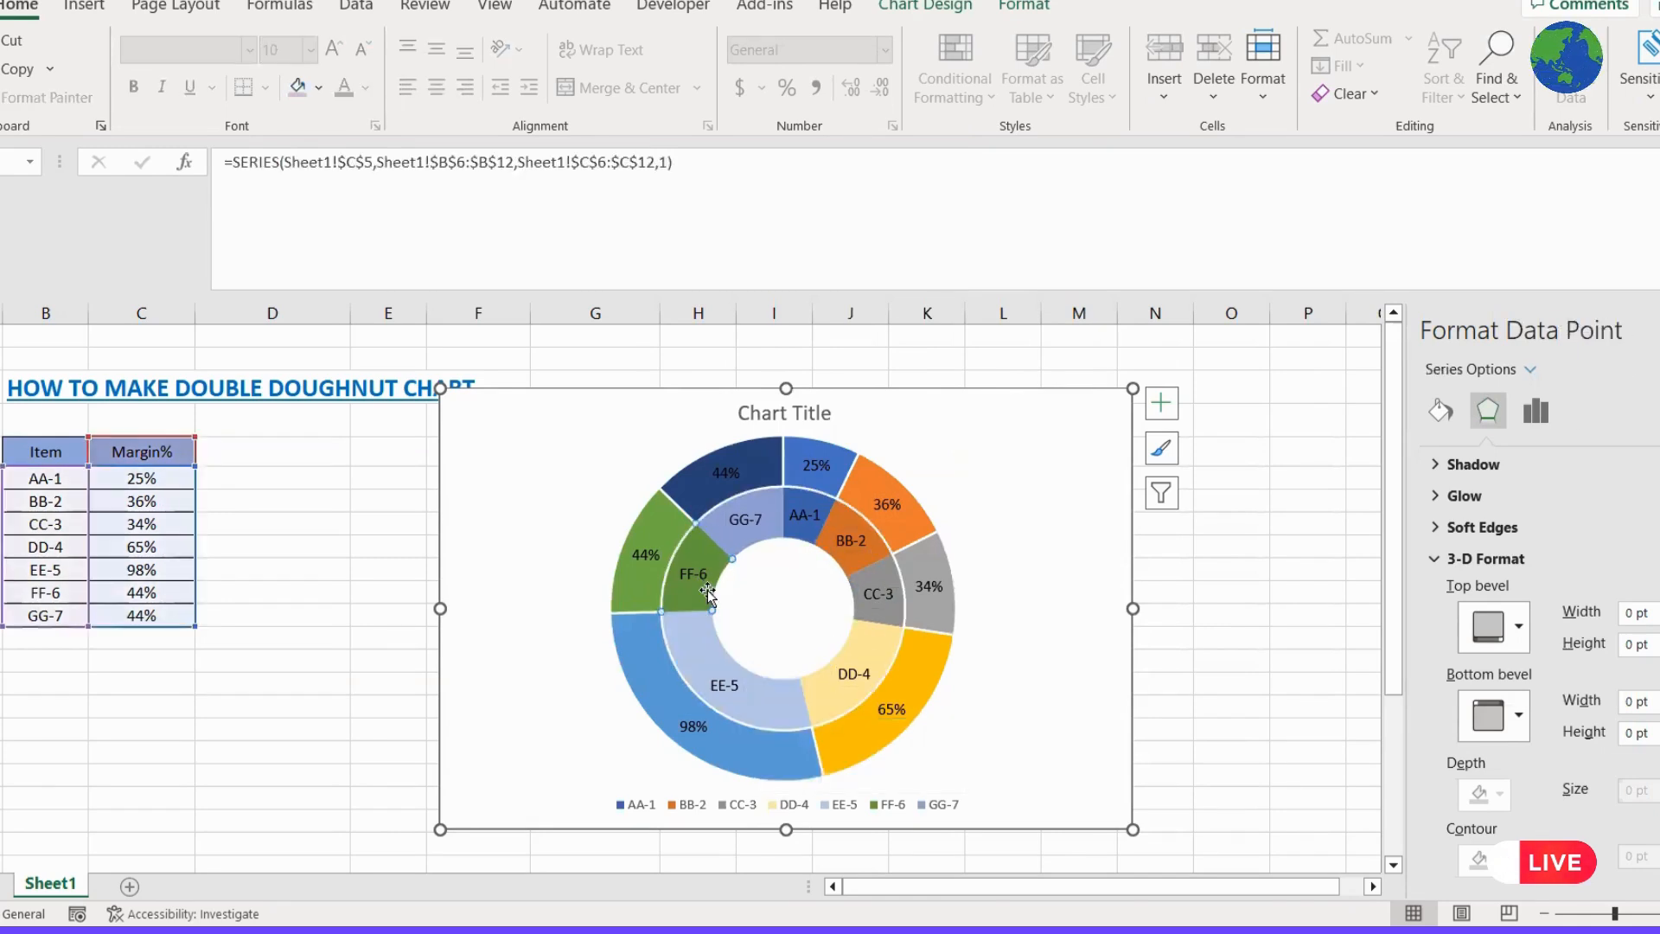
pyautogui.rightClick(712, 588)
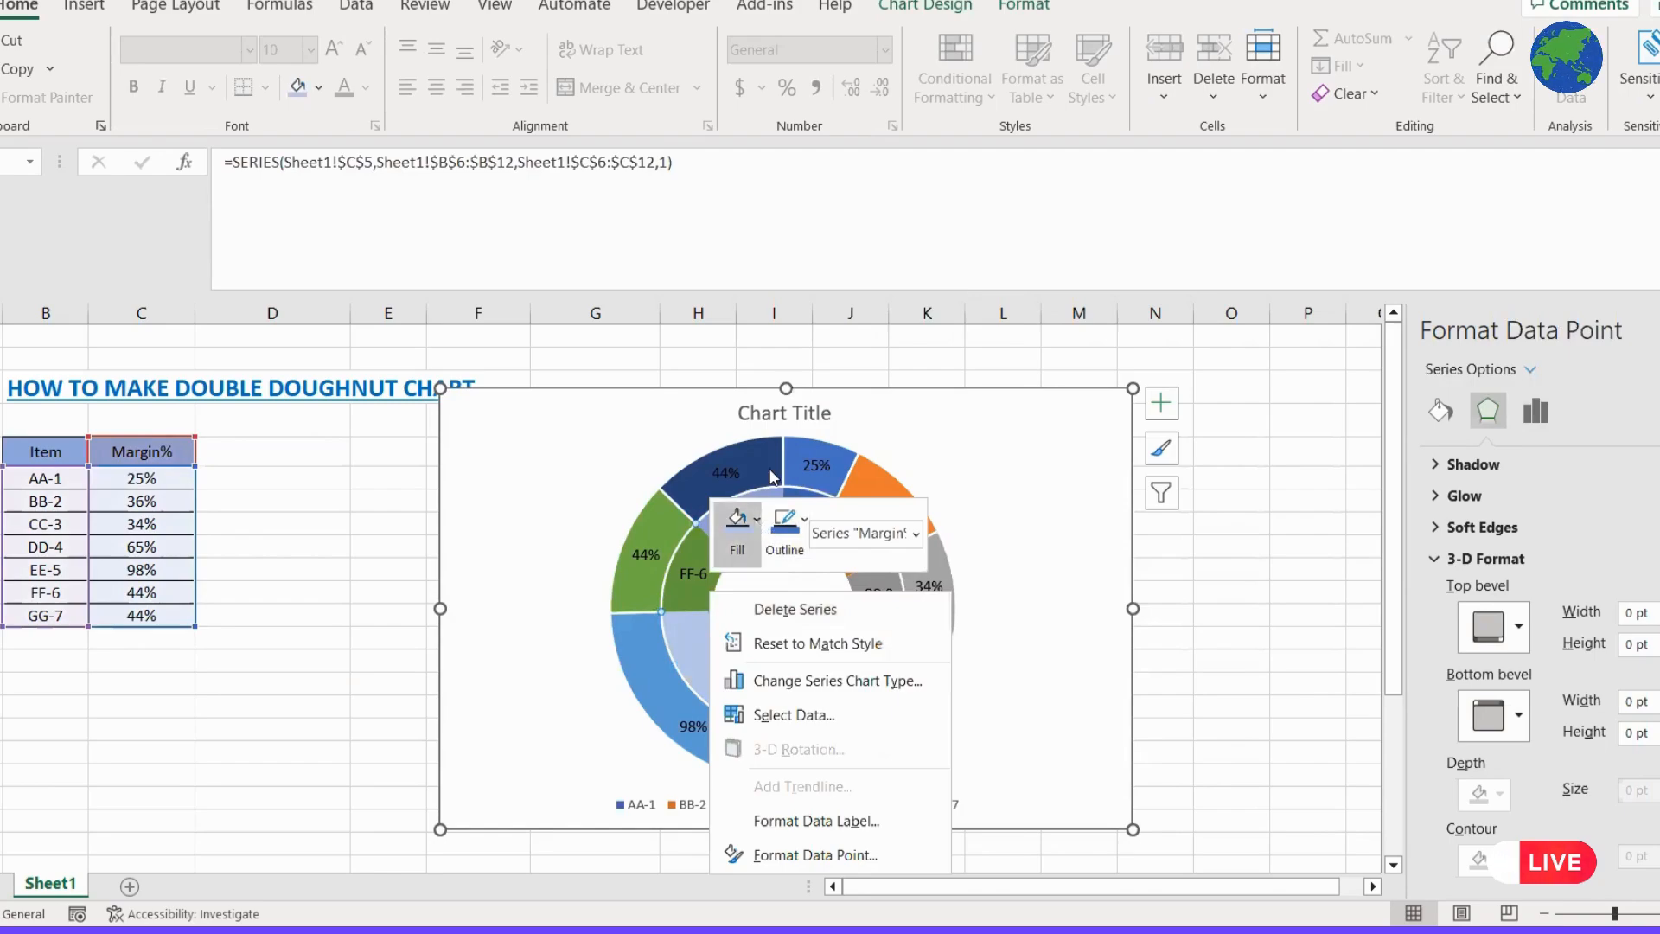
pyautogui.click(737, 523)
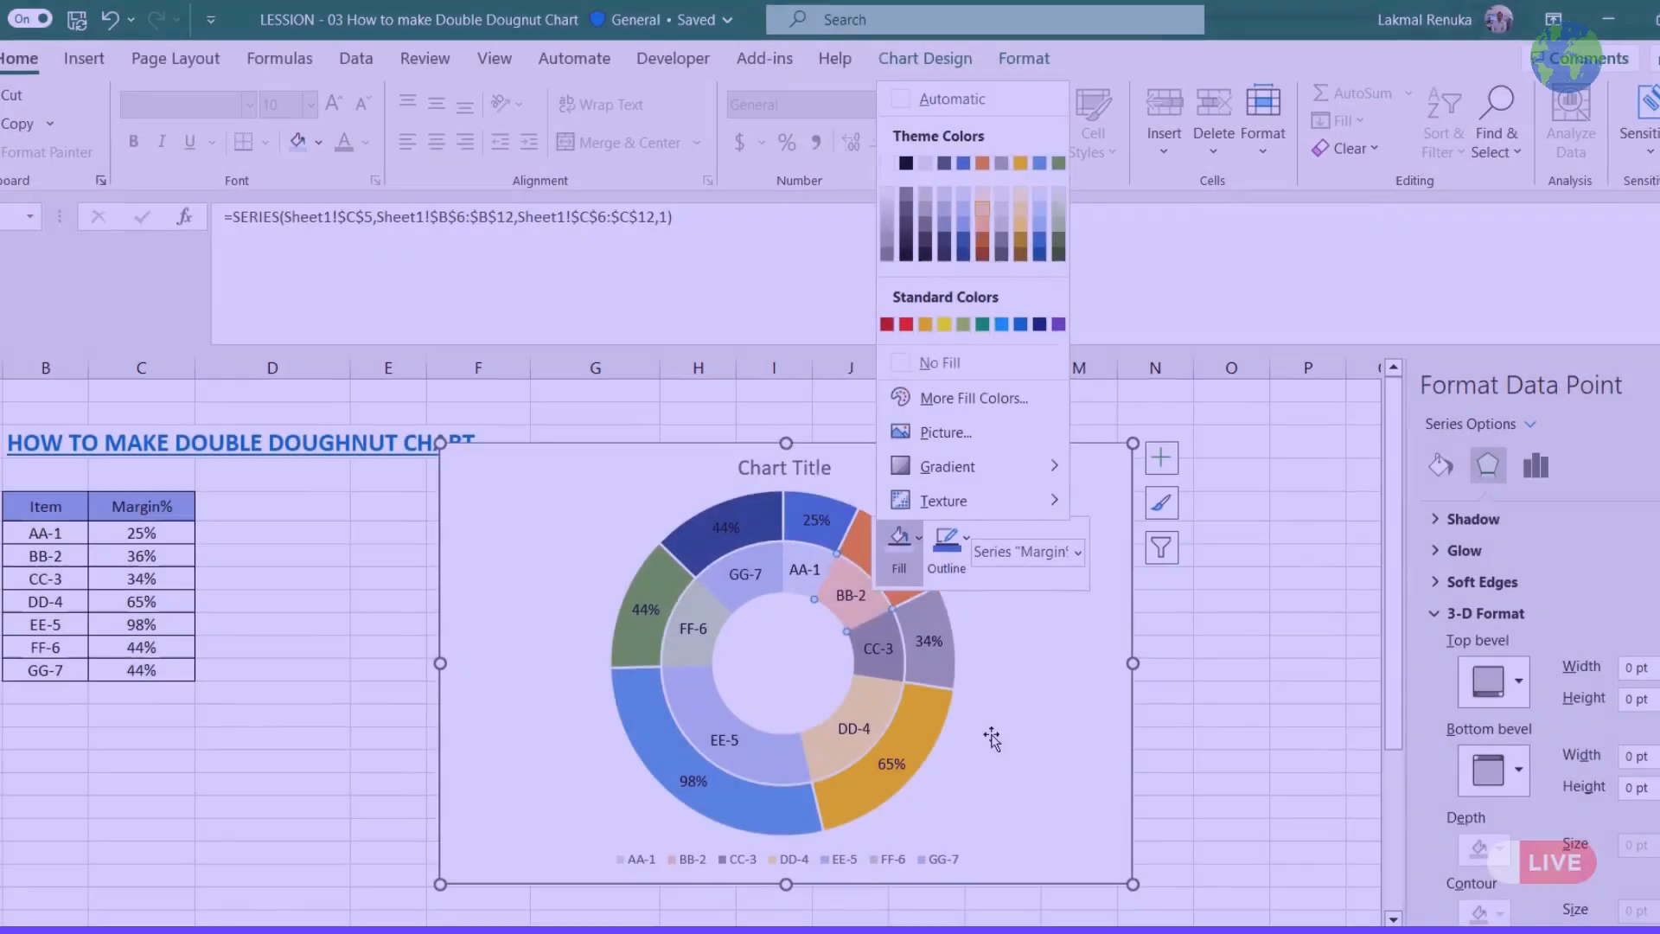
pyautogui.click(994, 739)
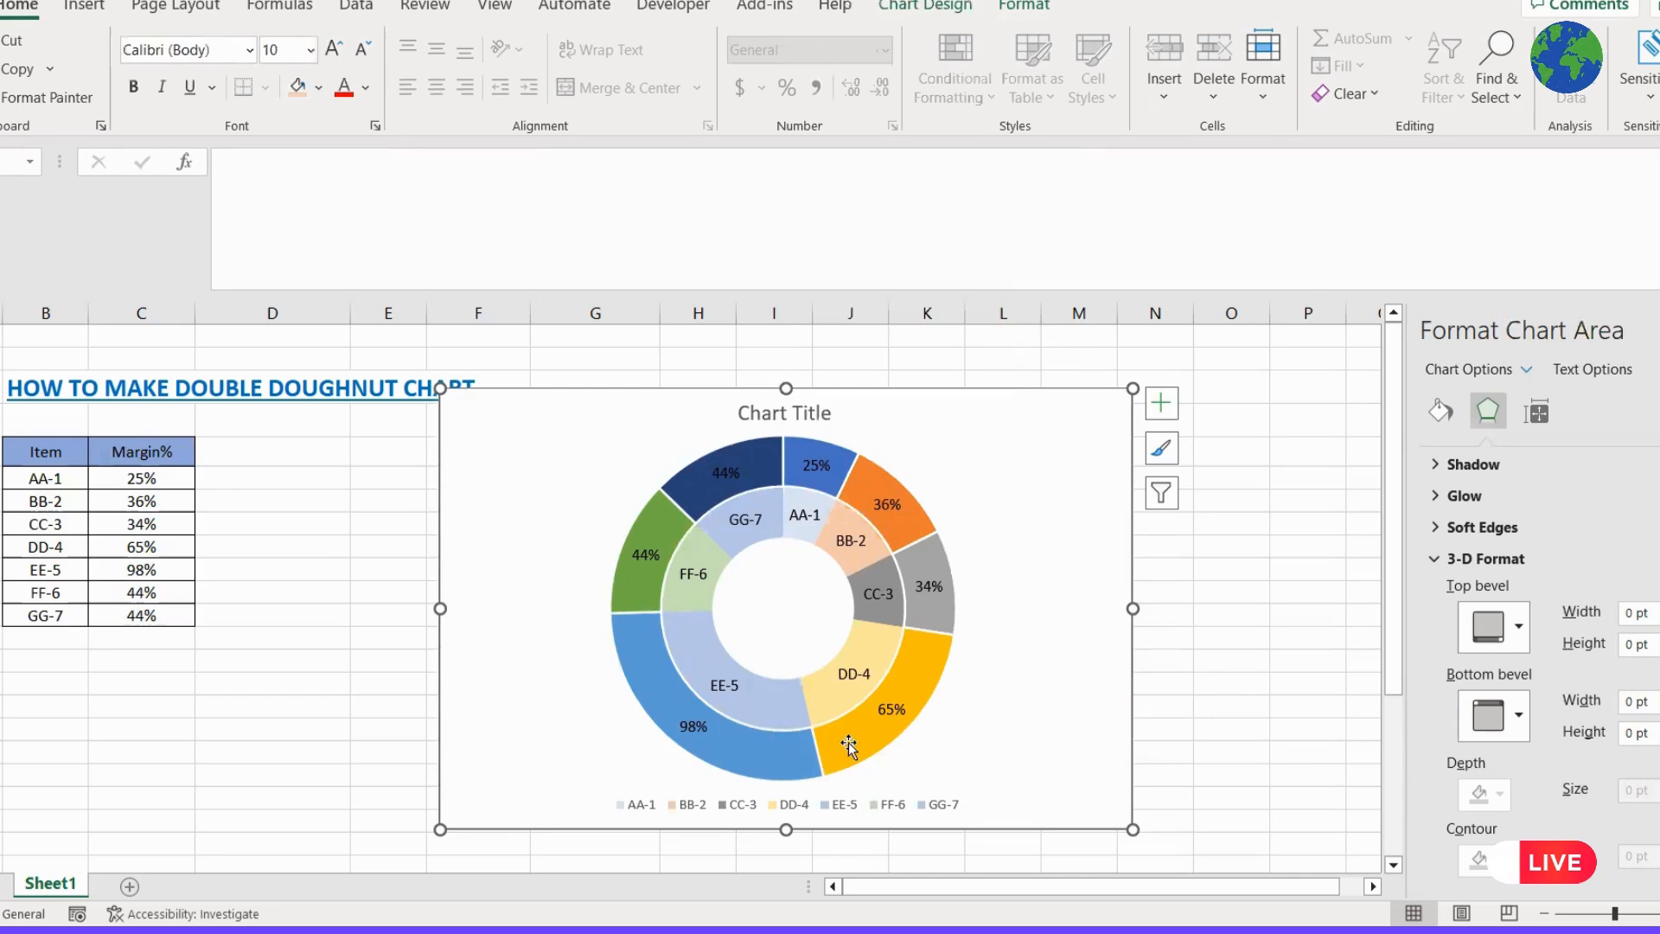
# Apply a Round top bevel to the outer ring's data series
pyautogui.click(681, 510)
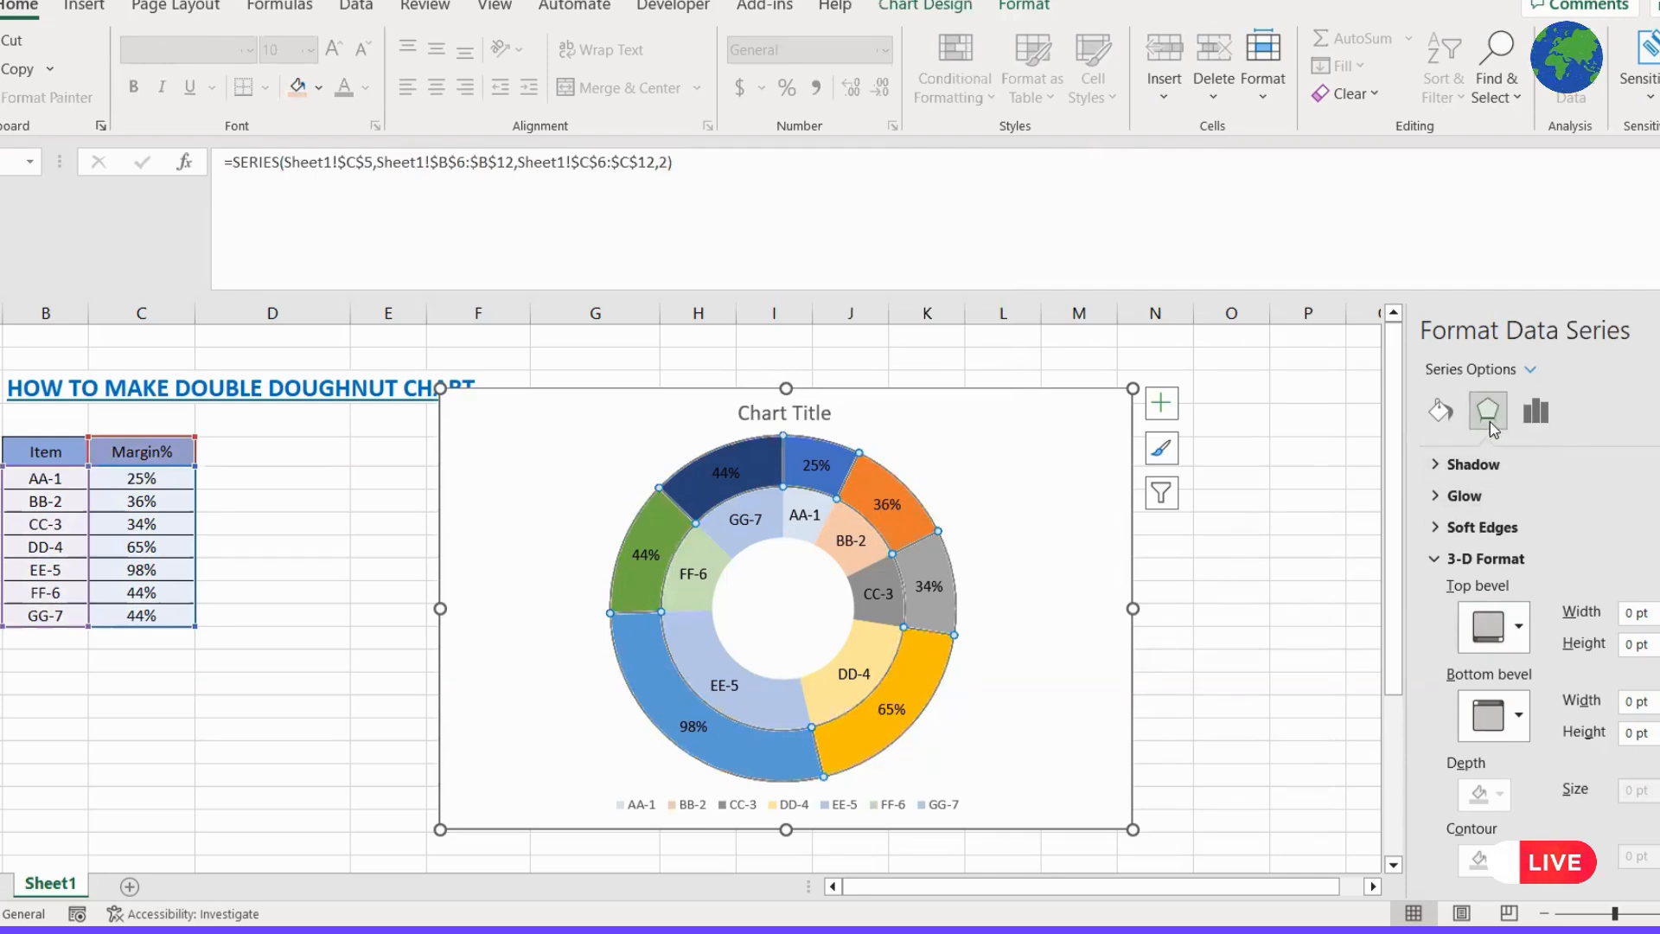
pyautogui.click(1435, 562)
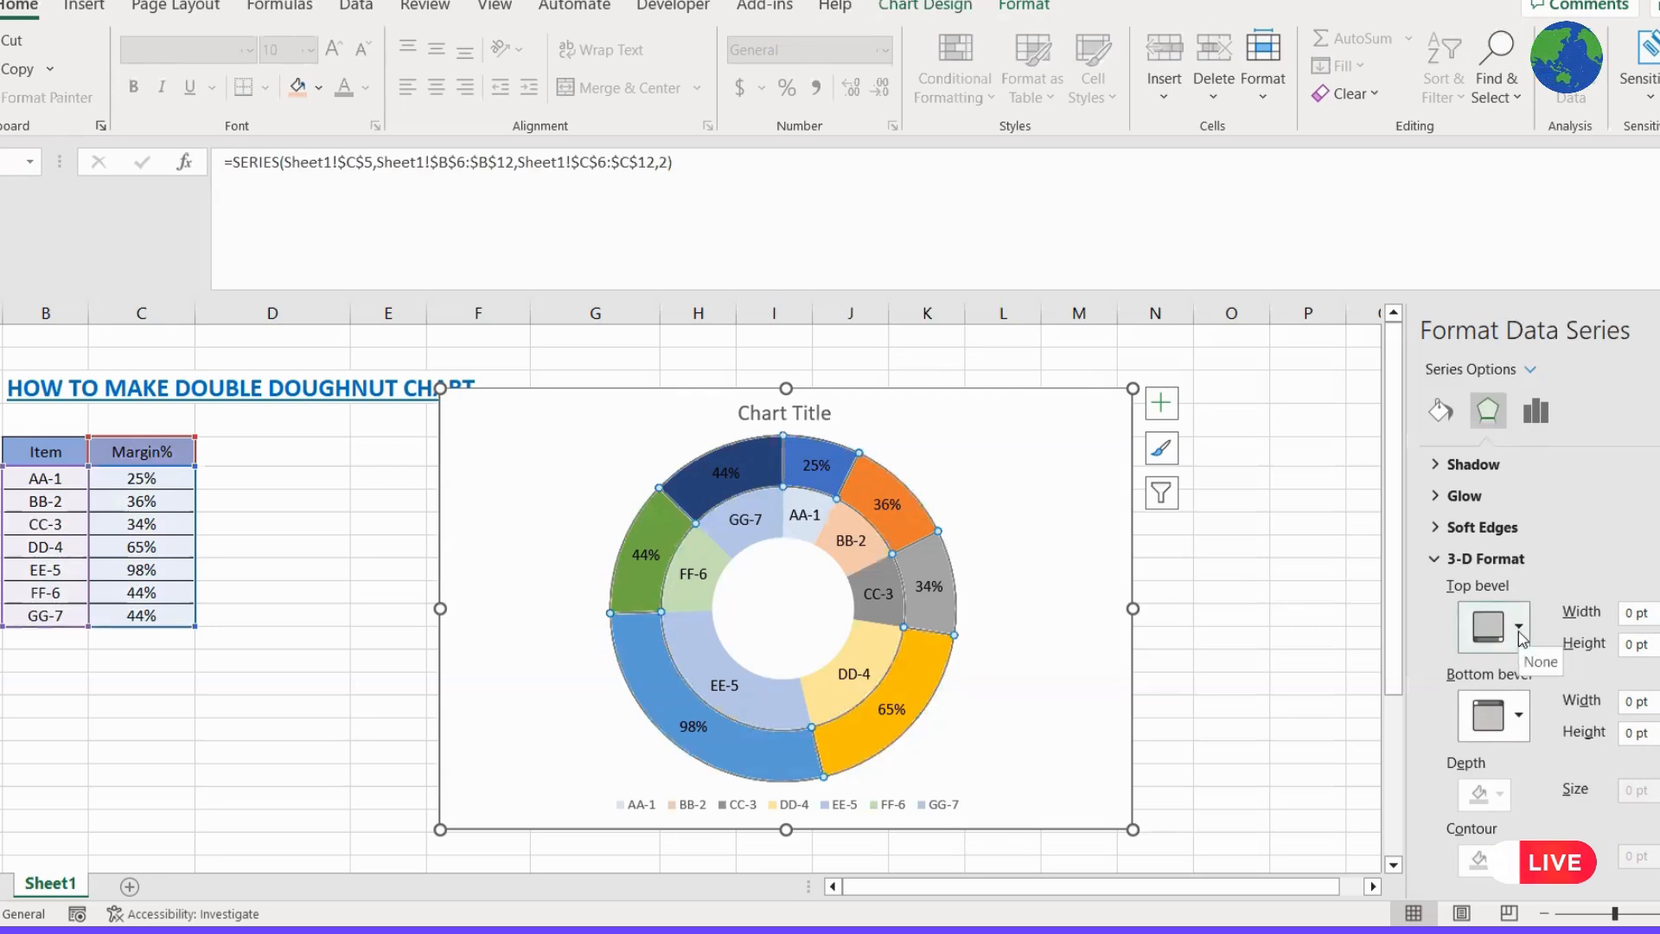
pyautogui.click(1518, 631)
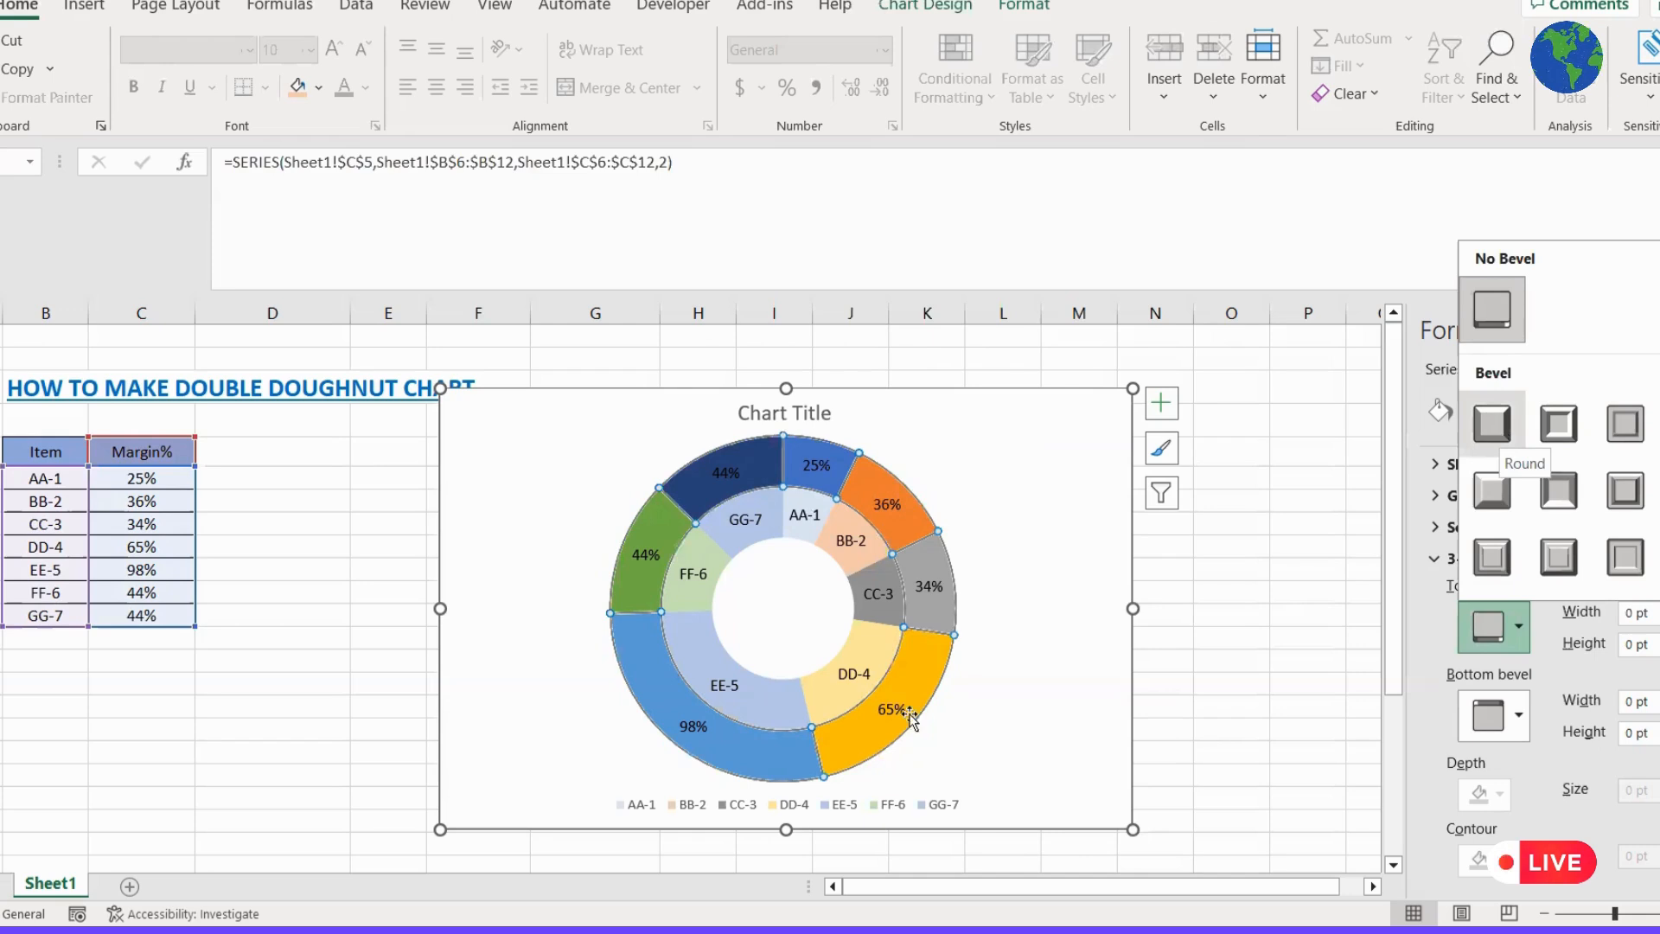
pyautogui.click(1010, 728)
# Give the inner ring's data series the Round top bevel
pyautogui.click(748, 553)
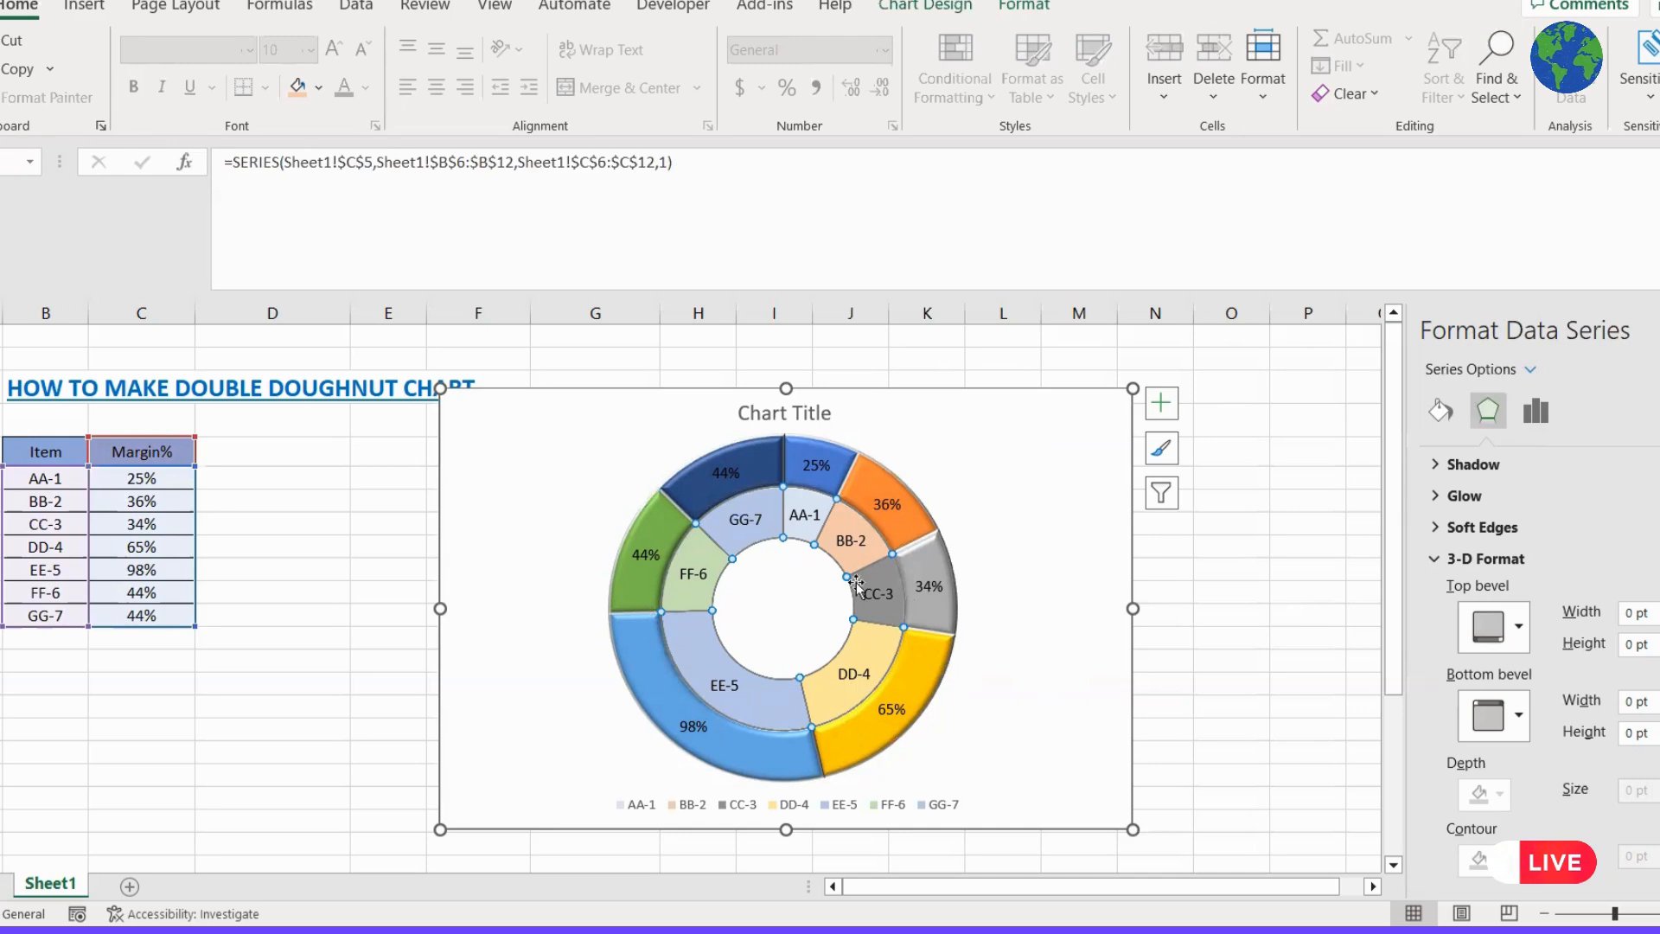
pyautogui.click(1519, 629)
pyautogui.click(1489, 424)
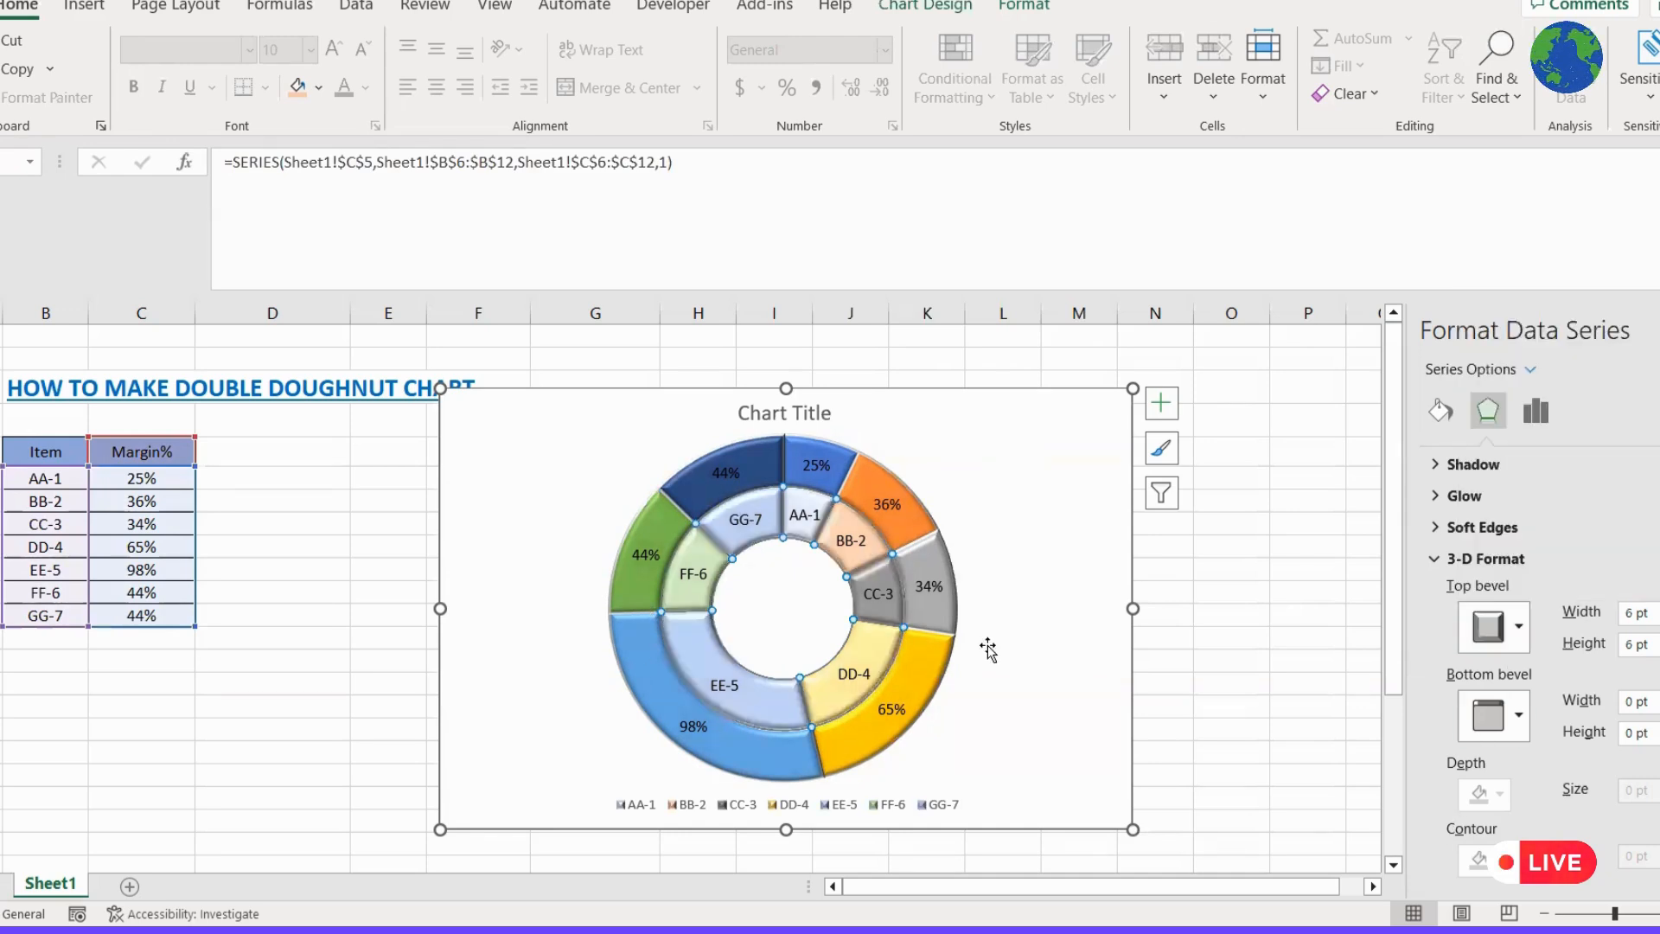
# Move the chart closer to the data table and enlarge it slightly from its lower-right corner
pyautogui.click(988, 650)
pyautogui.moveTo(1028, 481); pyautogui.dragTo(921, 471)
pyautogui.moveTo(1028, 827); pyautogui.dragTo(1040, 835)
pyautogui.click(1176, 820)
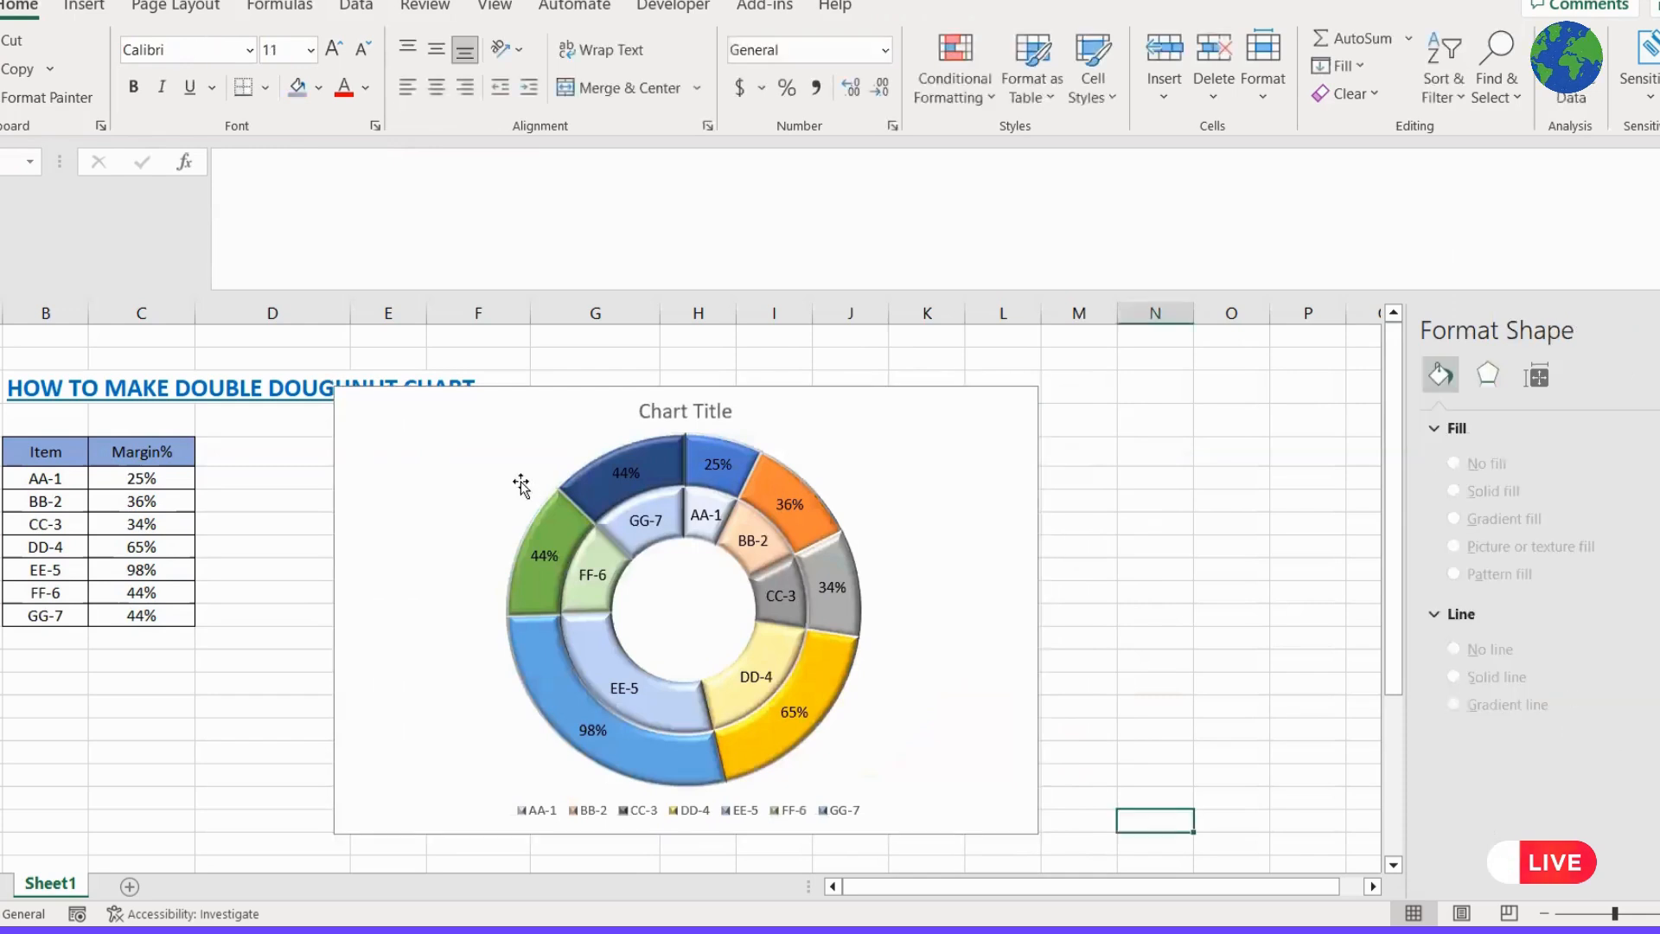
# Fill the chart area with the theme color Light Gray, Background 2, Darker 10%
pyautogui.click(426, 486)
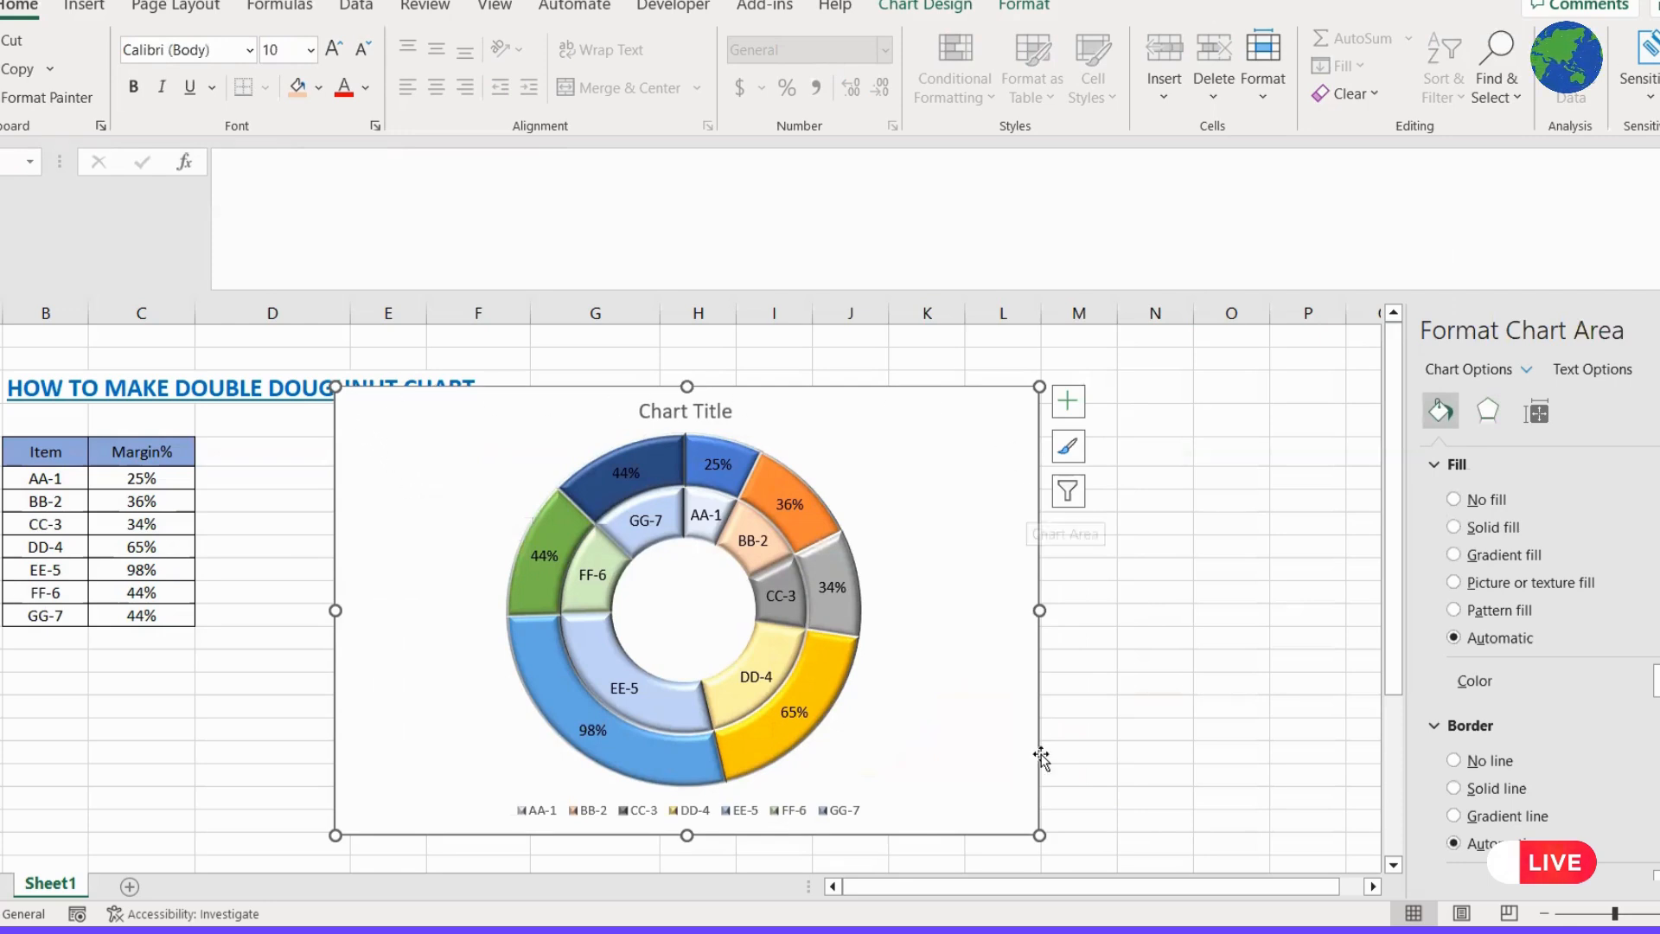
pyautogui.click(267, 621)
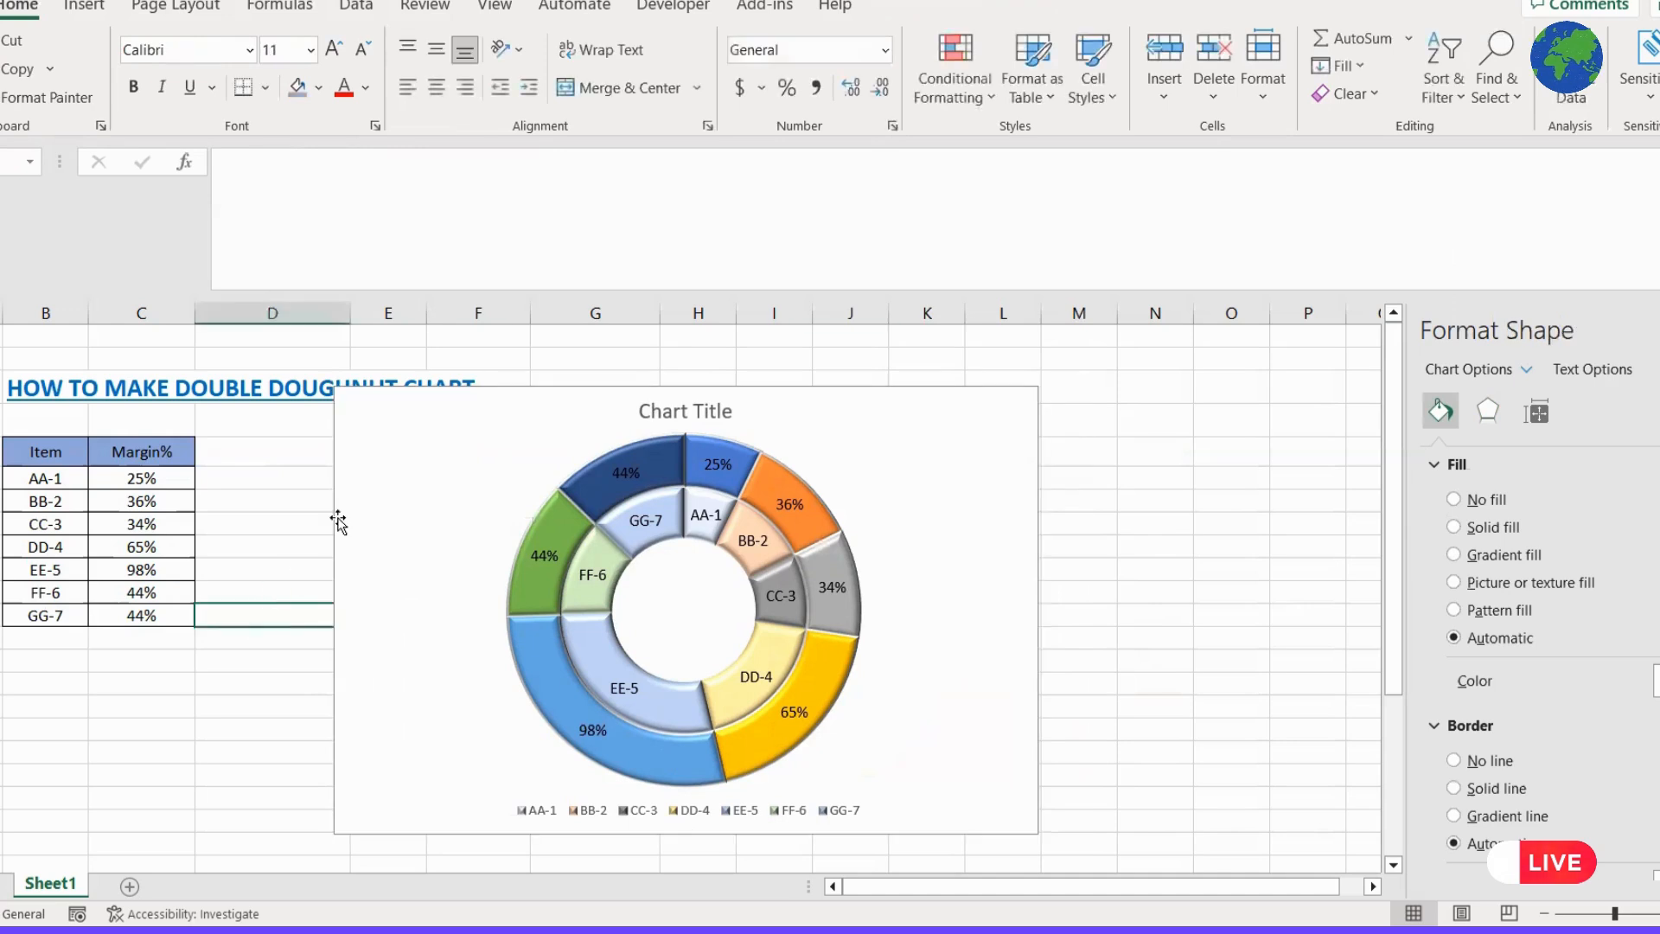
pyautogui.click(403, 463)
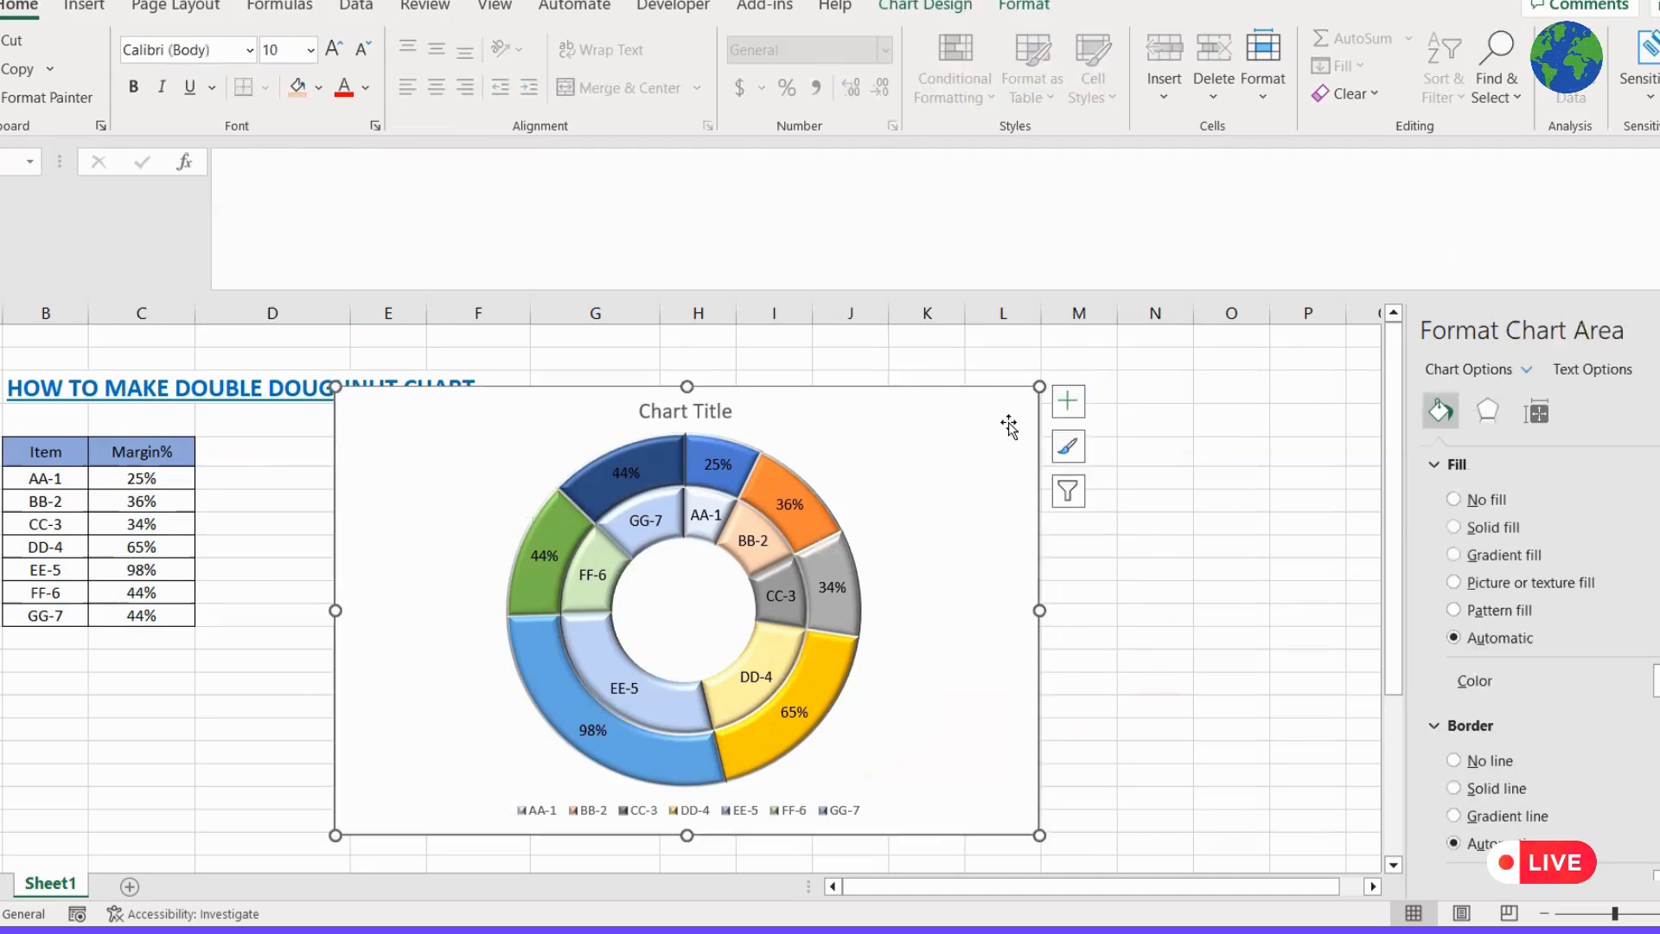
pyautogui.rightClick(411, 460)
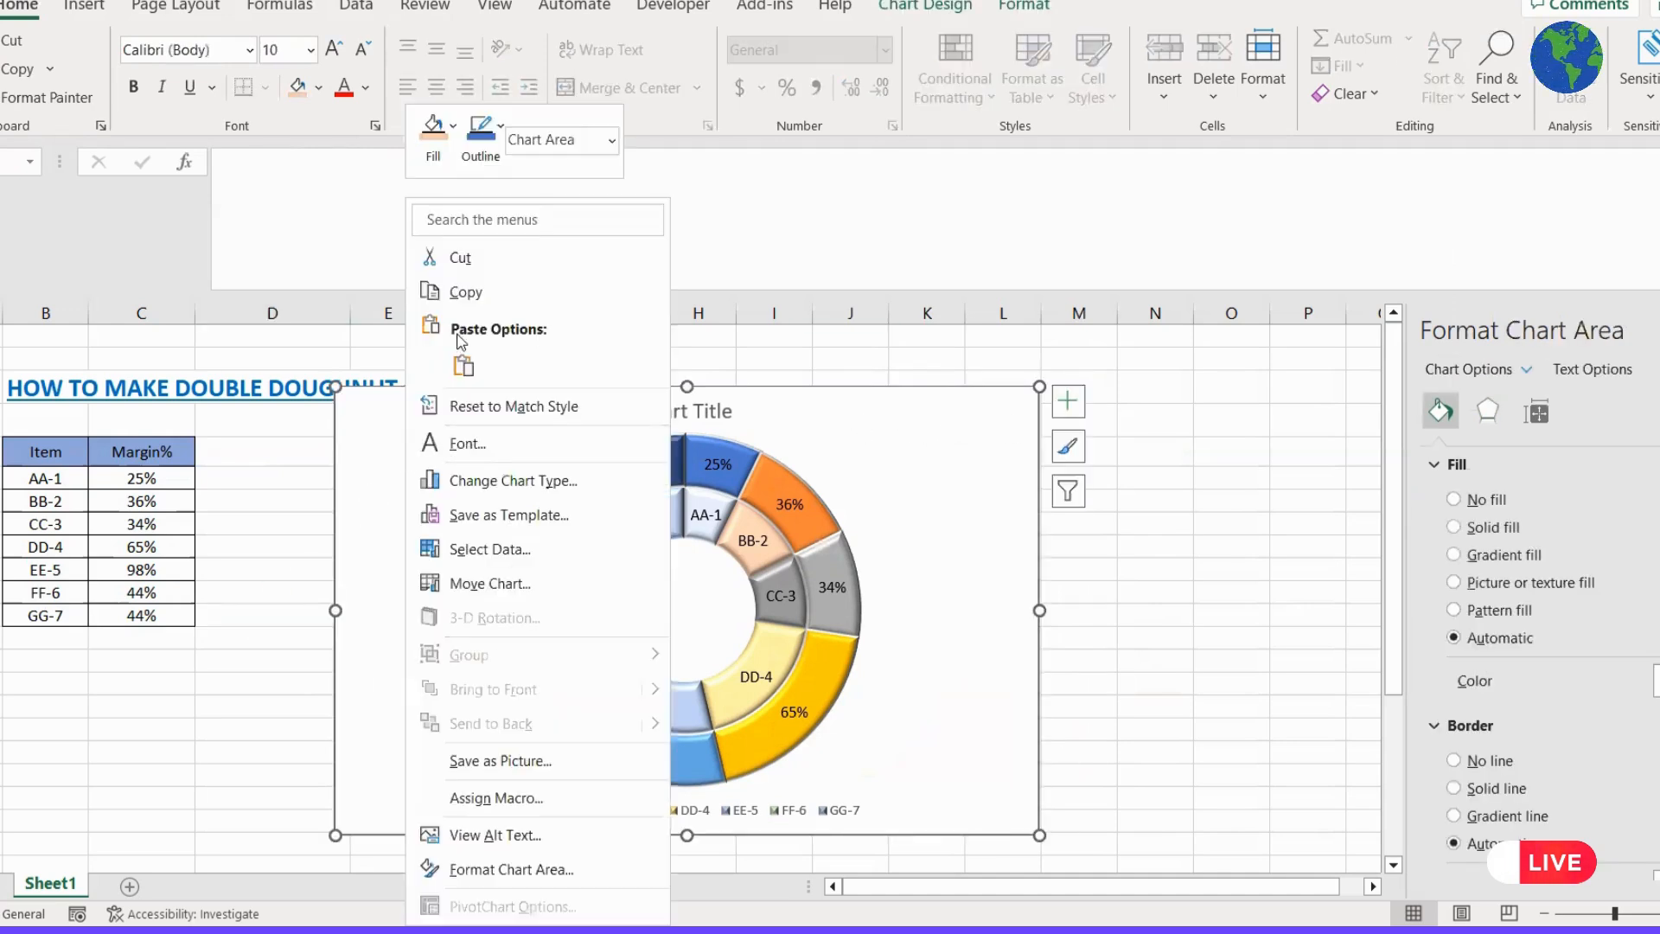
pyautogui.click(453, 128)
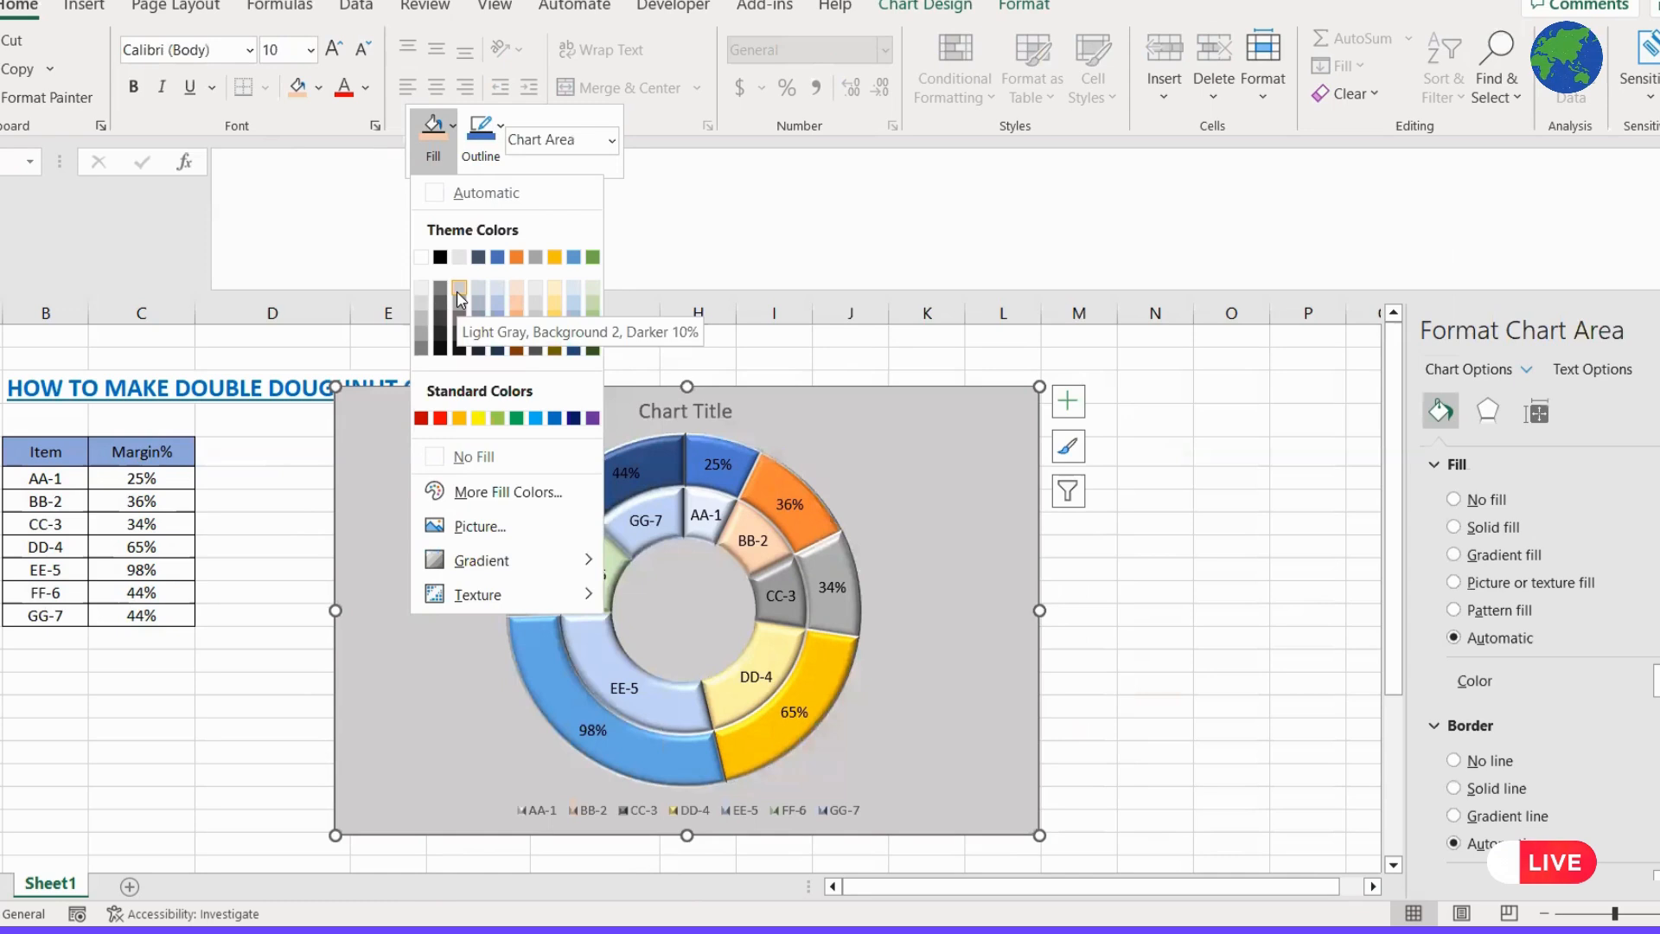
pyautogui.click(459, 299)
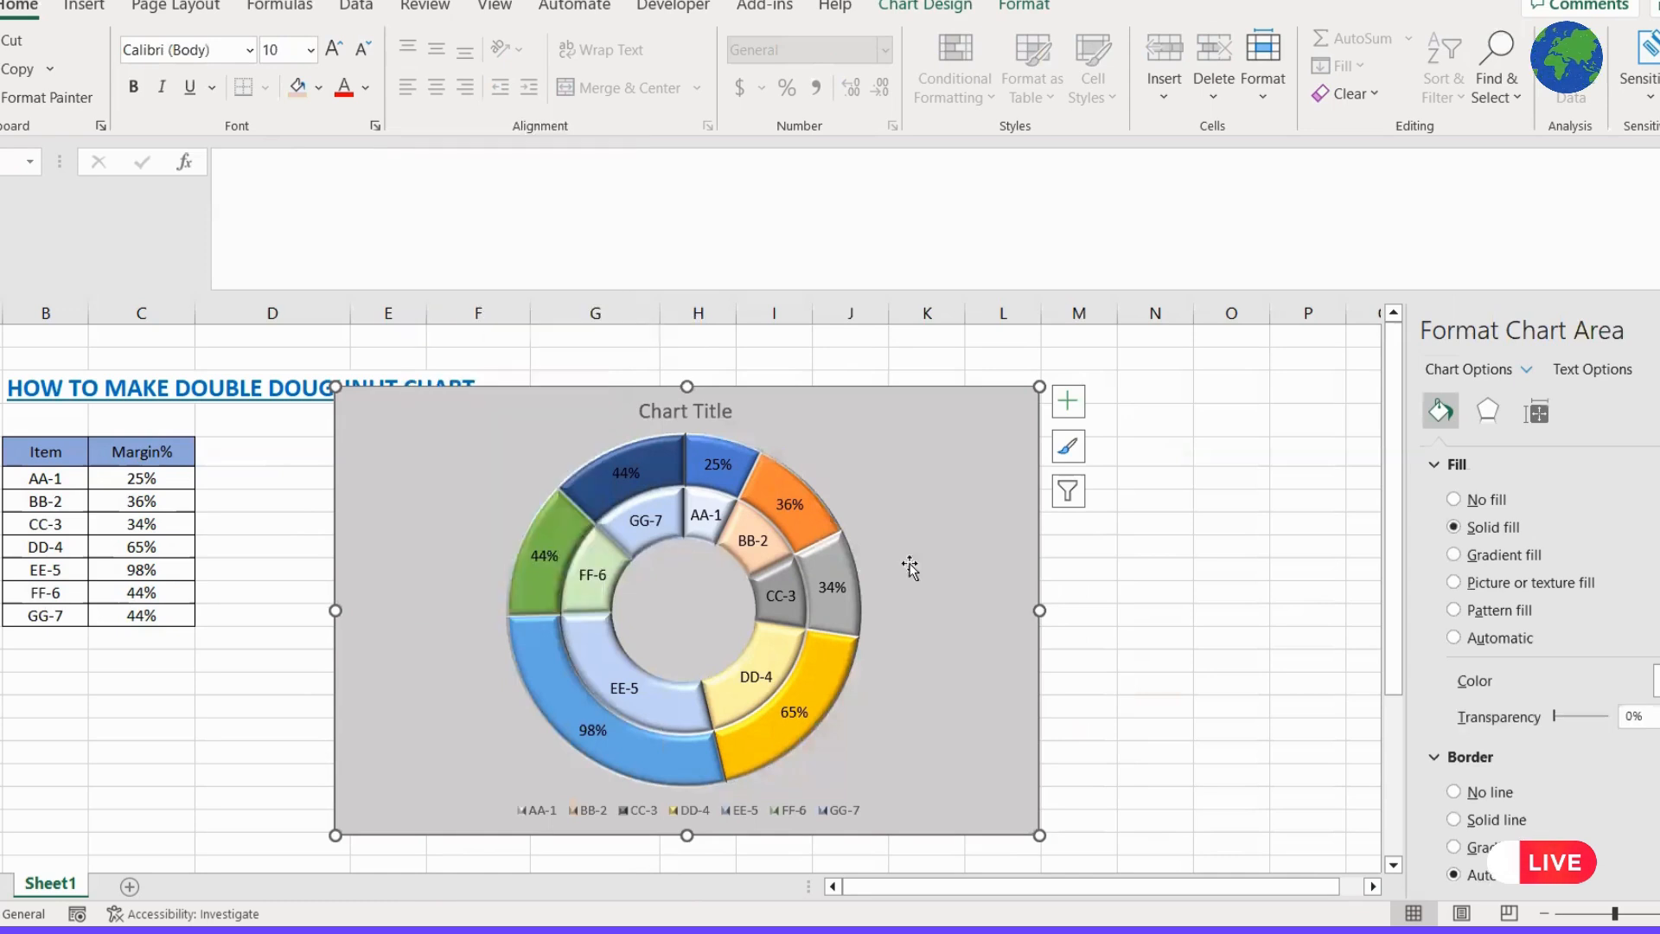
pyautogui.click(1155, 663)
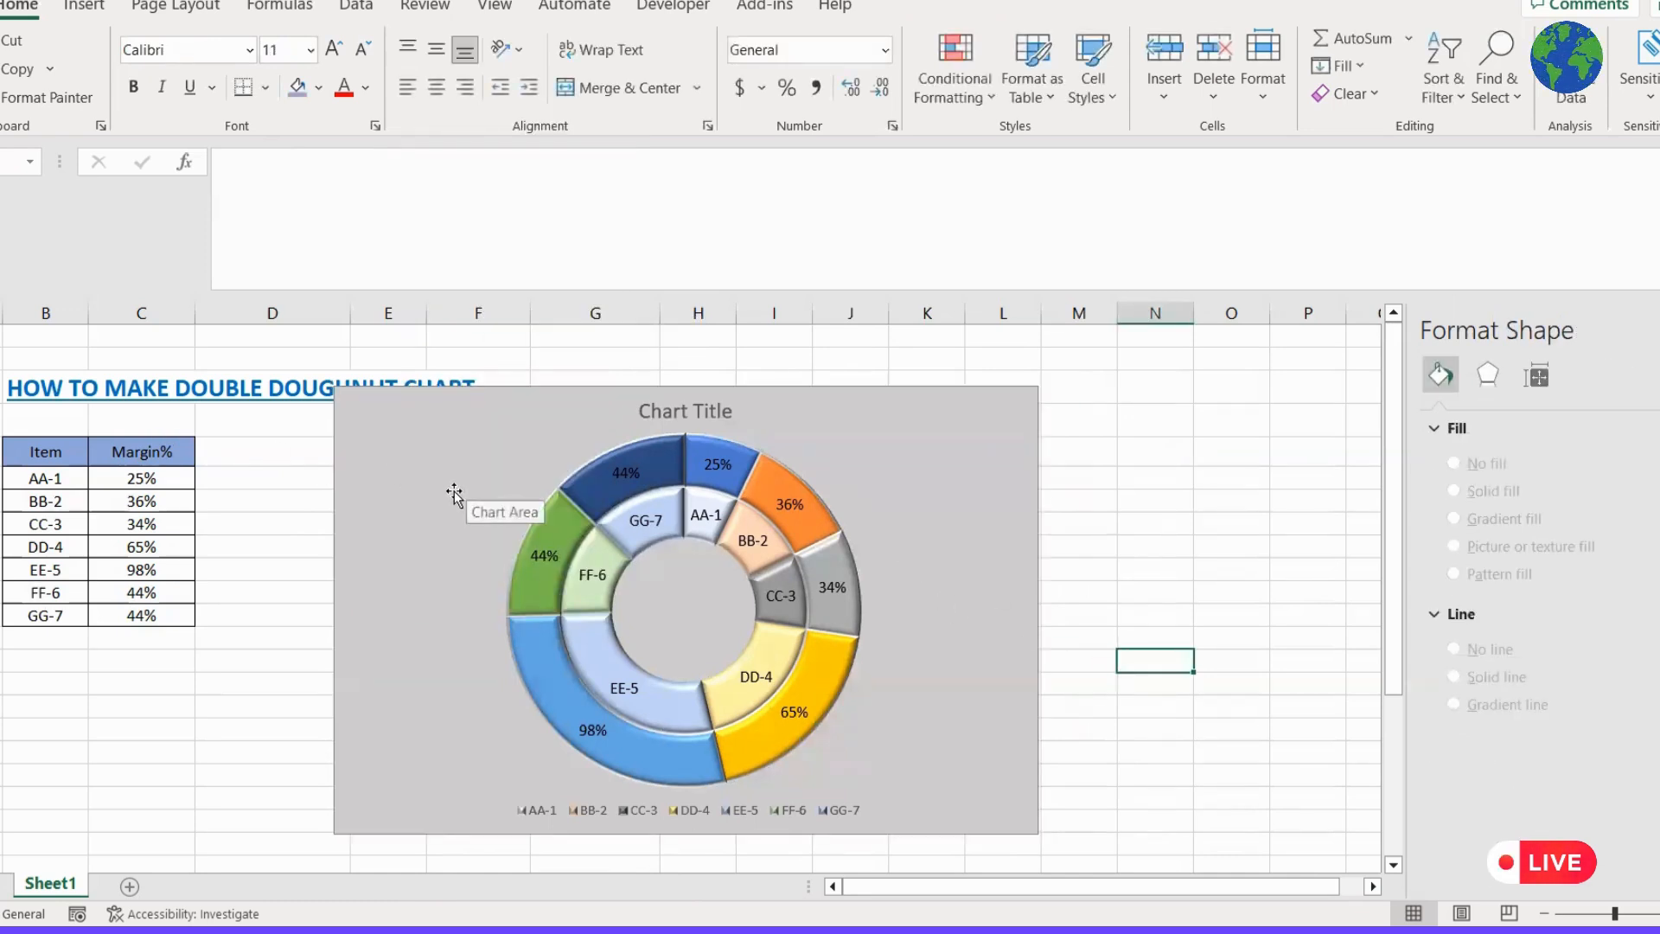
# Give the chart area a solid border line in a dark gray theme color
pyautogui.click(957, 474)
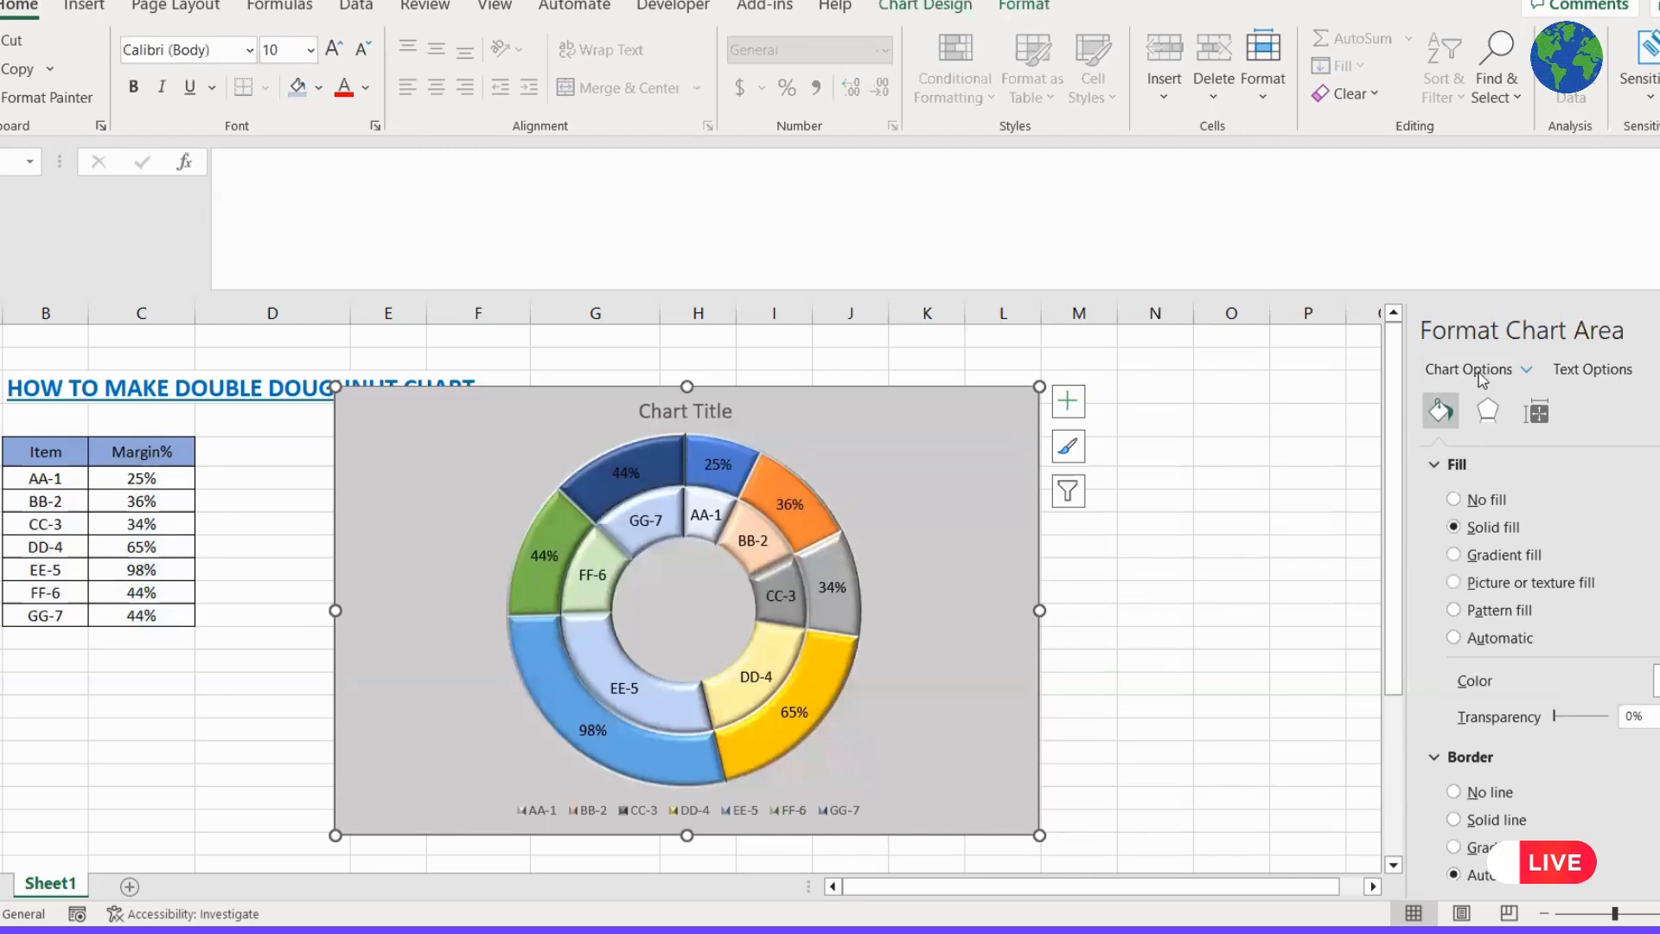
pyautogui.scroll(-4, 1548, 666)
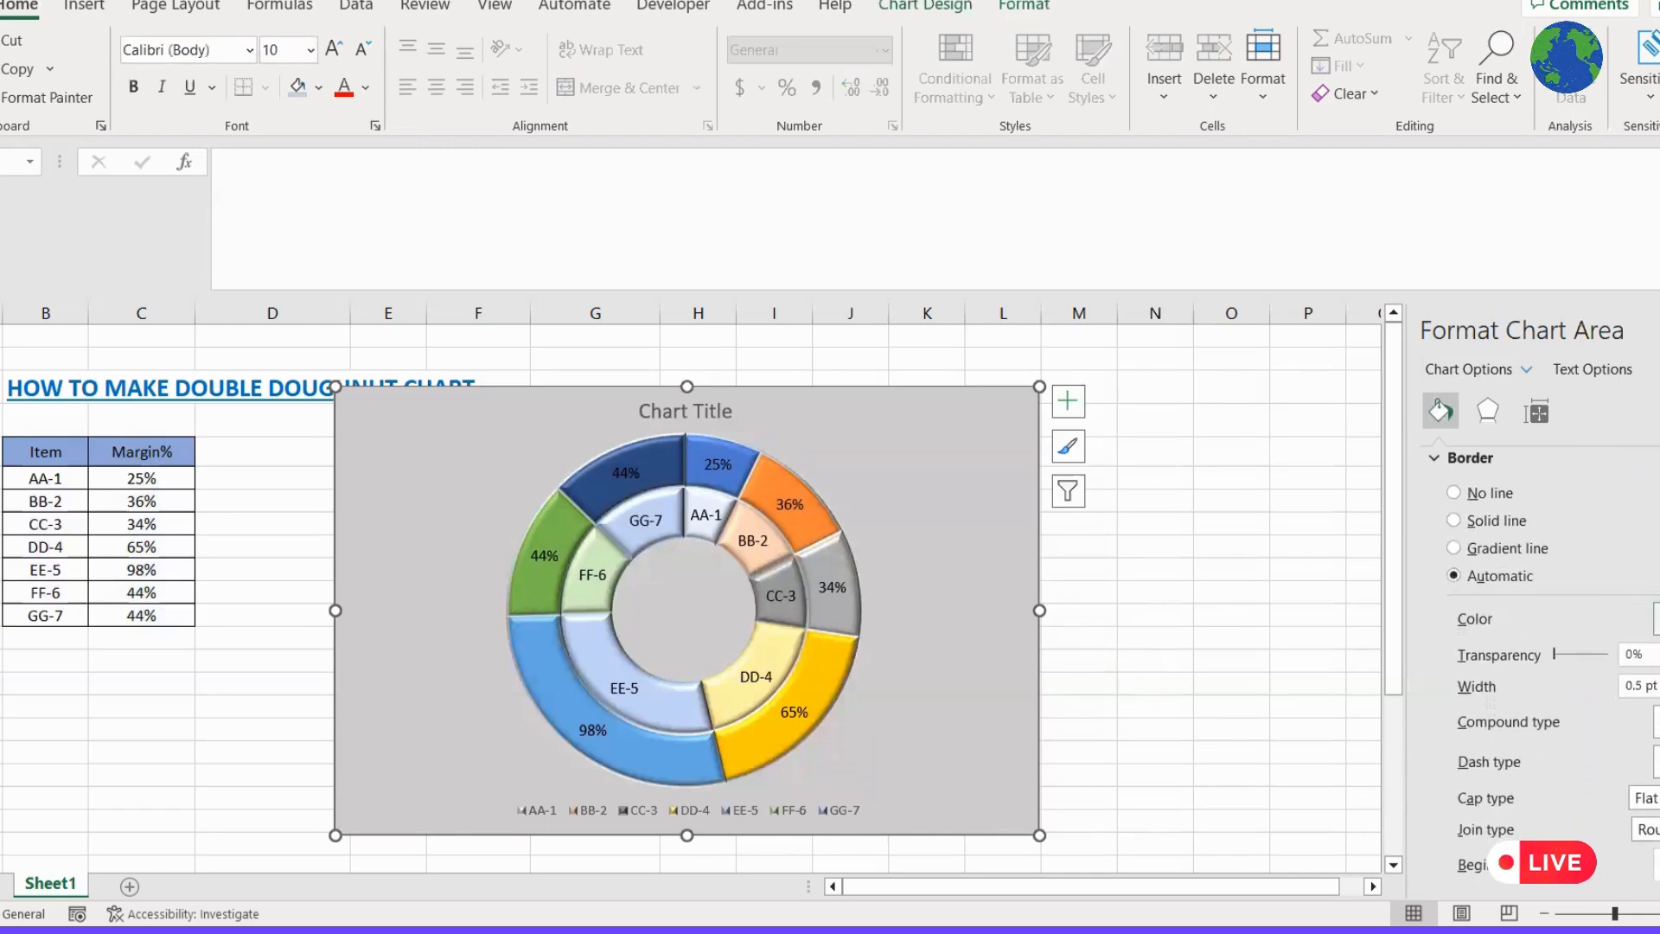
pyautogui.click(1455, 521)
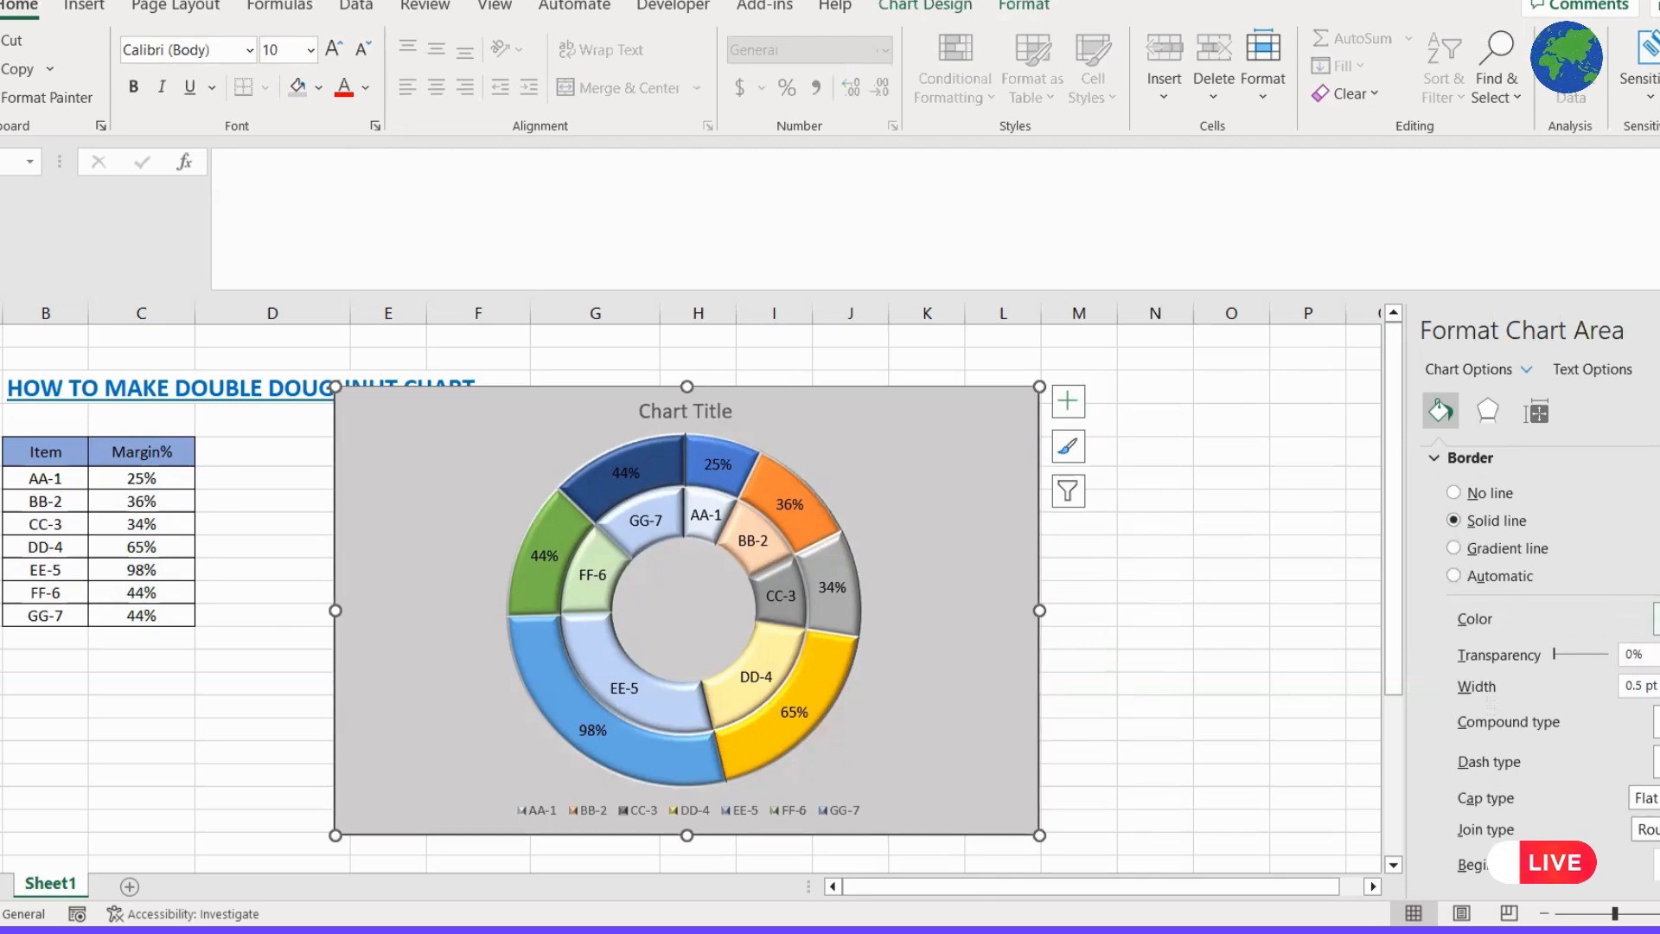
pyautogui.click(1655, 619)
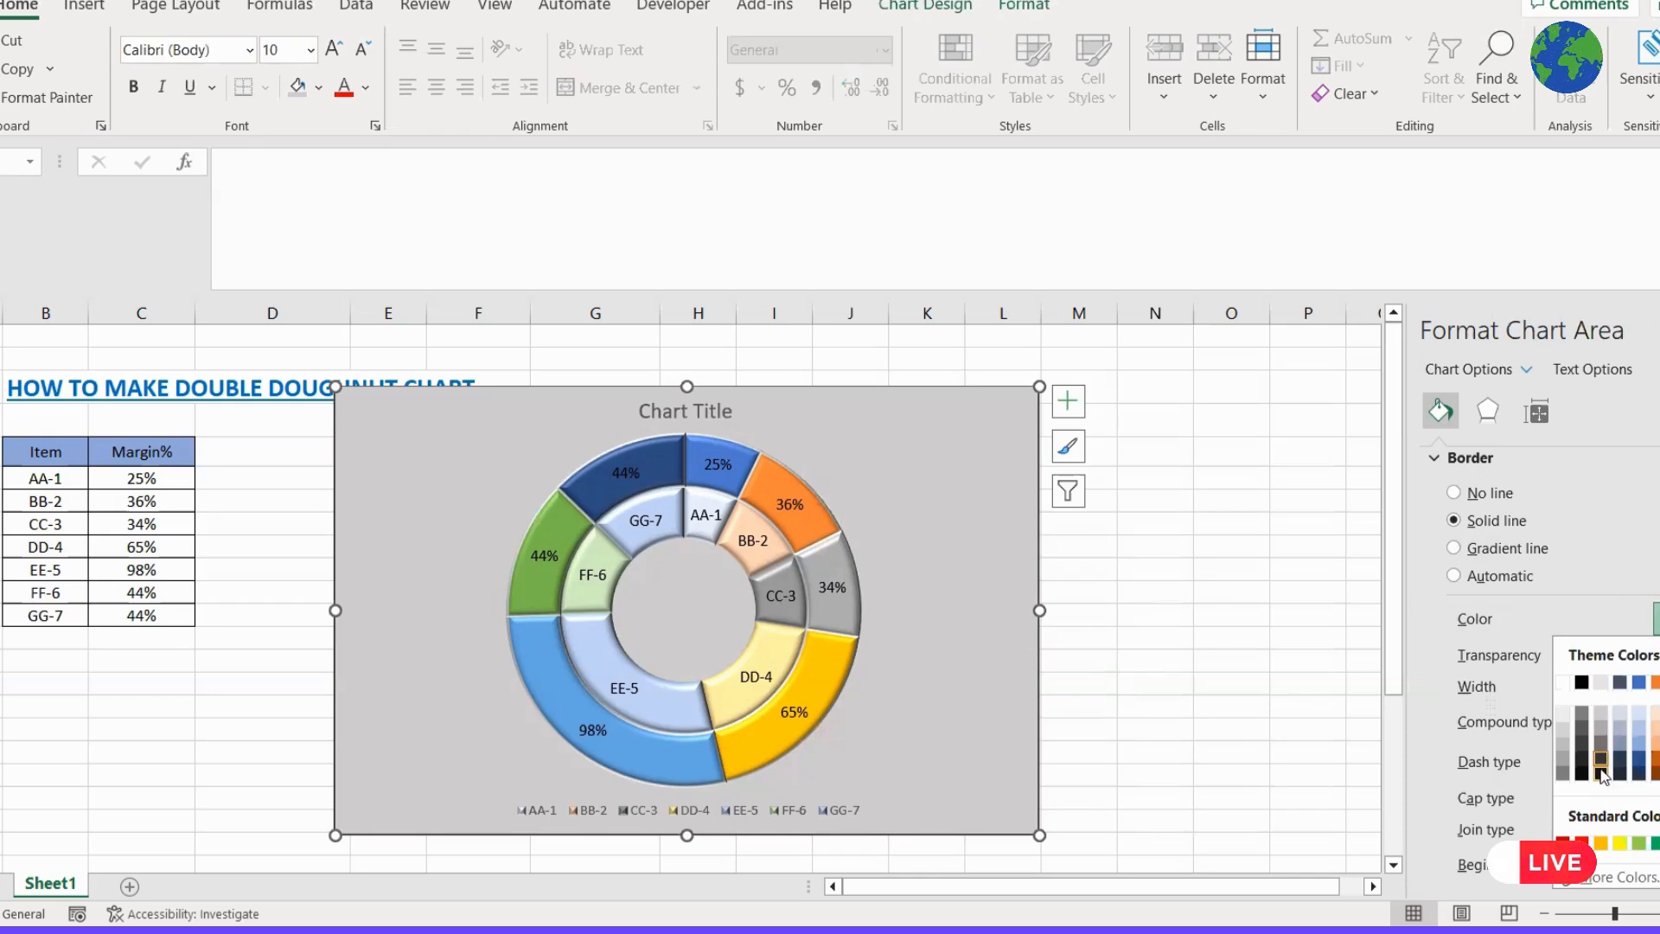
pyautogui.click(1234, 639)
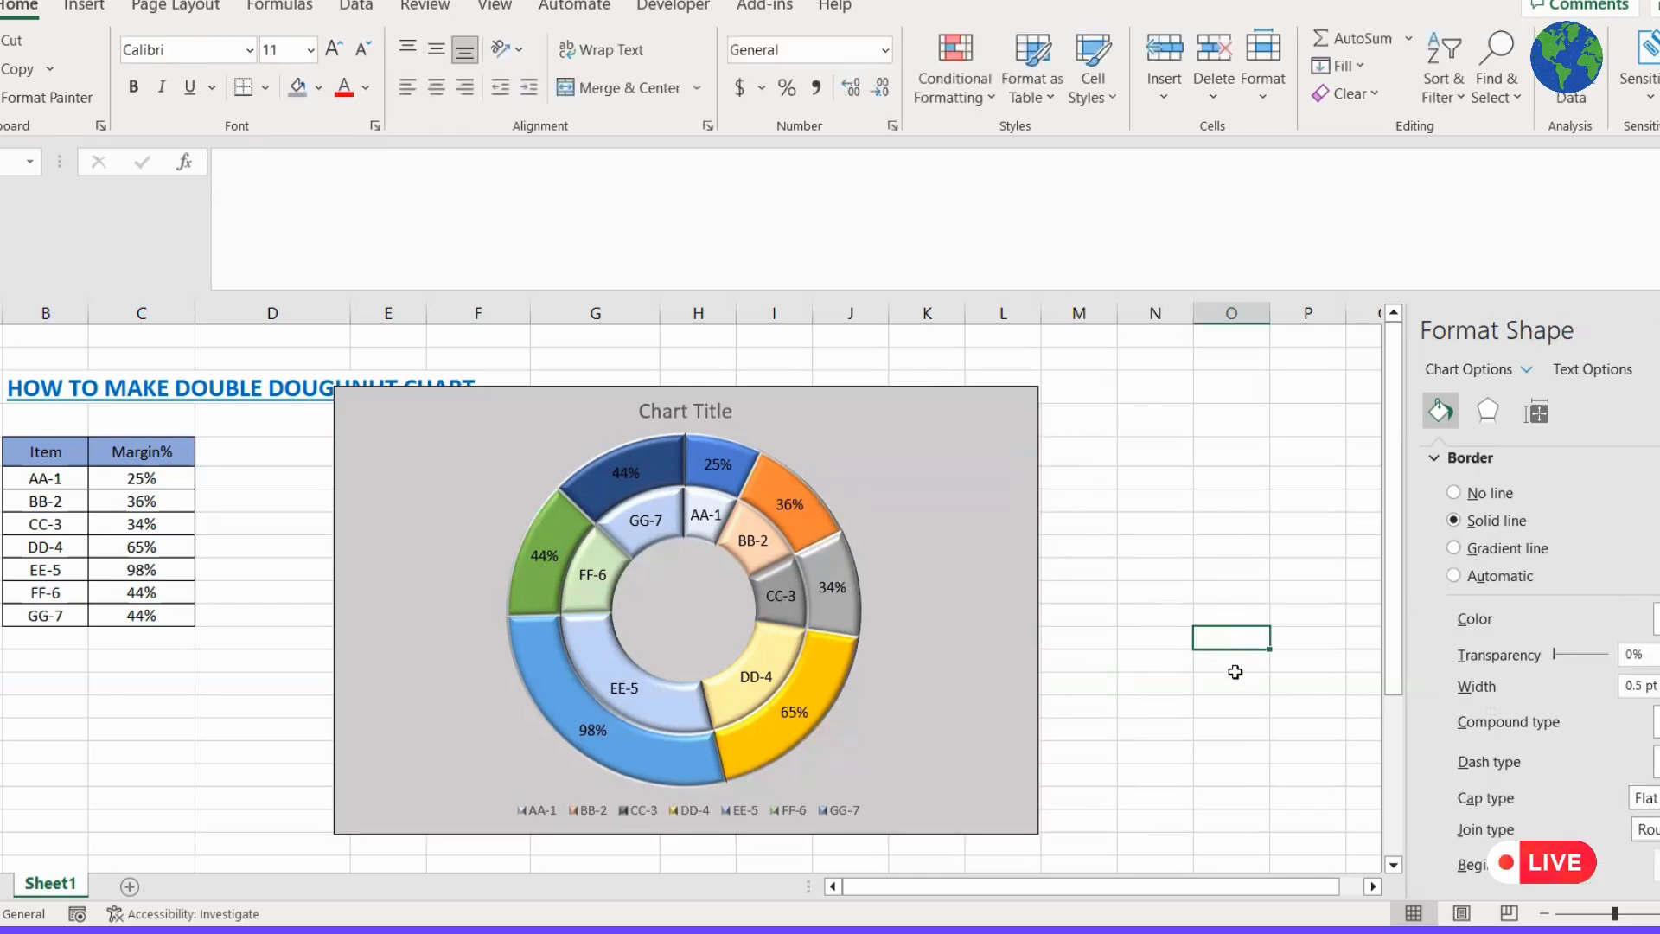
# Change the dash type of the chart area's border to a dashed line
pyautogui.click(990, 582)
pyautogui.scroll(-3, 1573, 809)
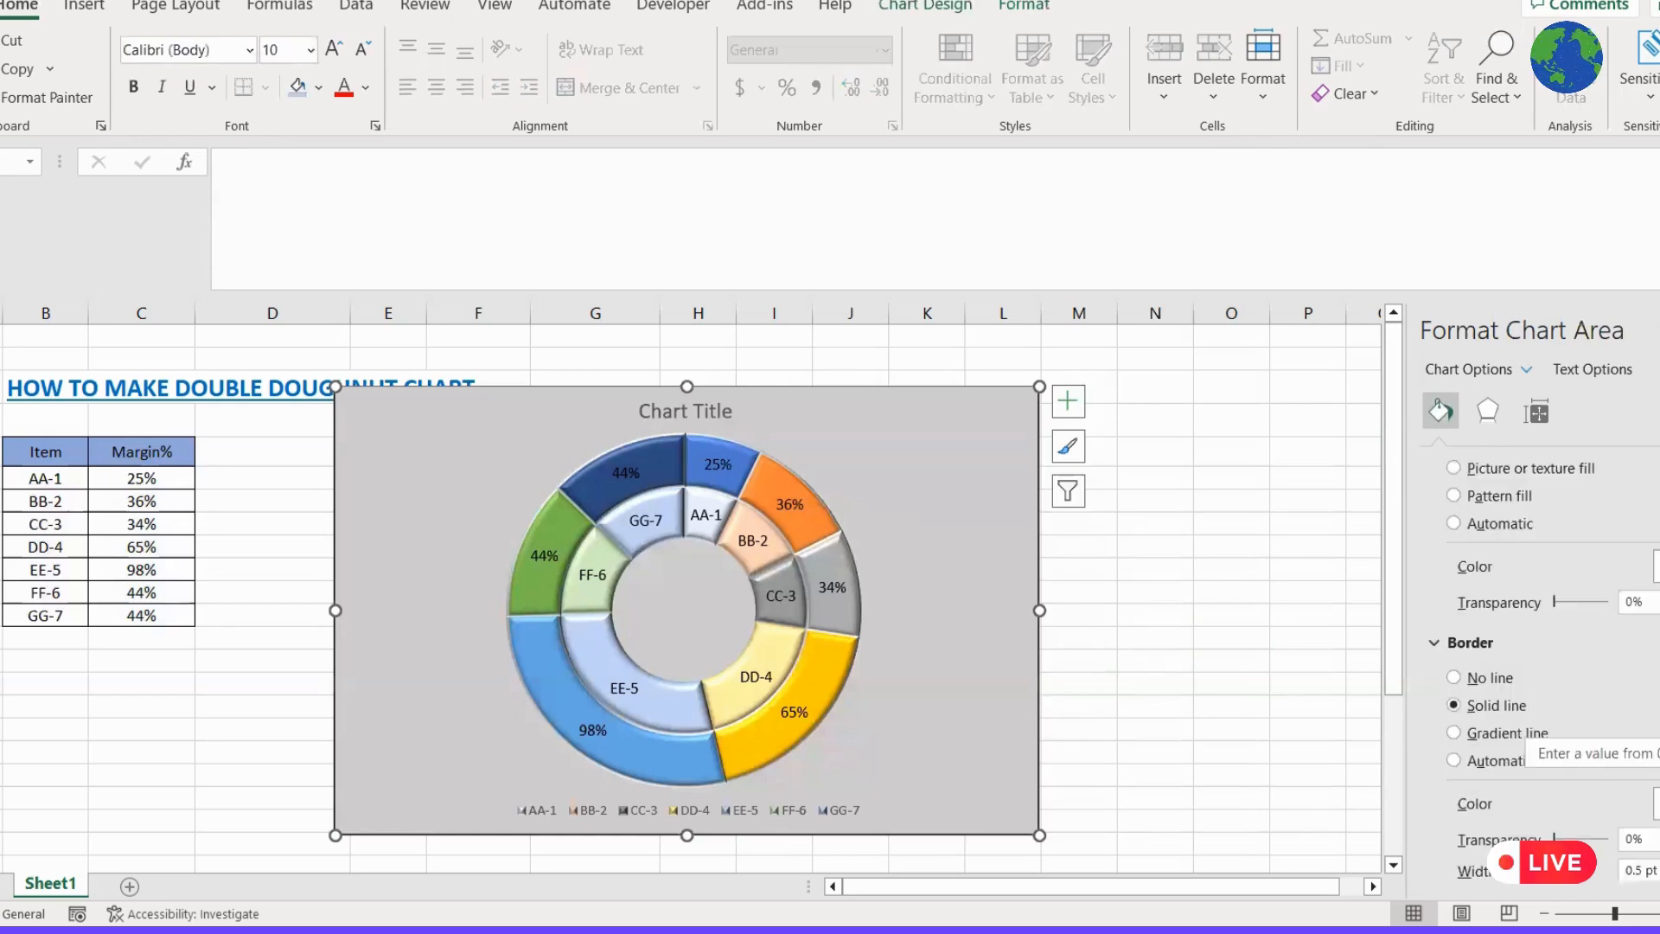
pyautogui.click(1643, 871)
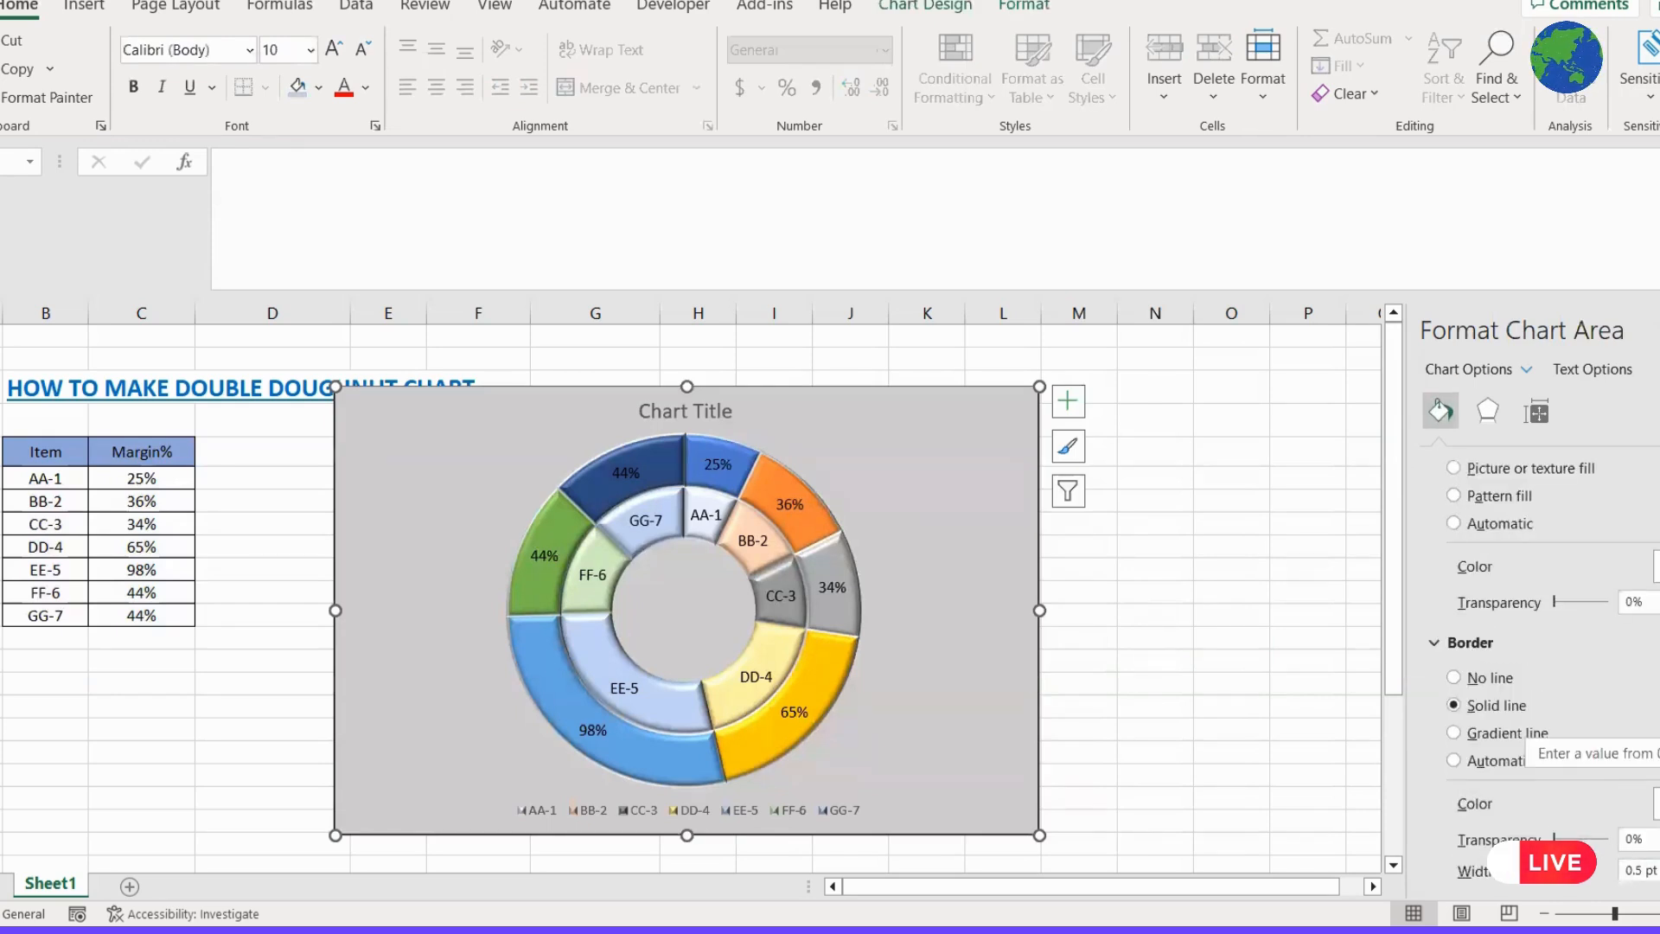
pyautogui.scroll(-5, 1635, 865)
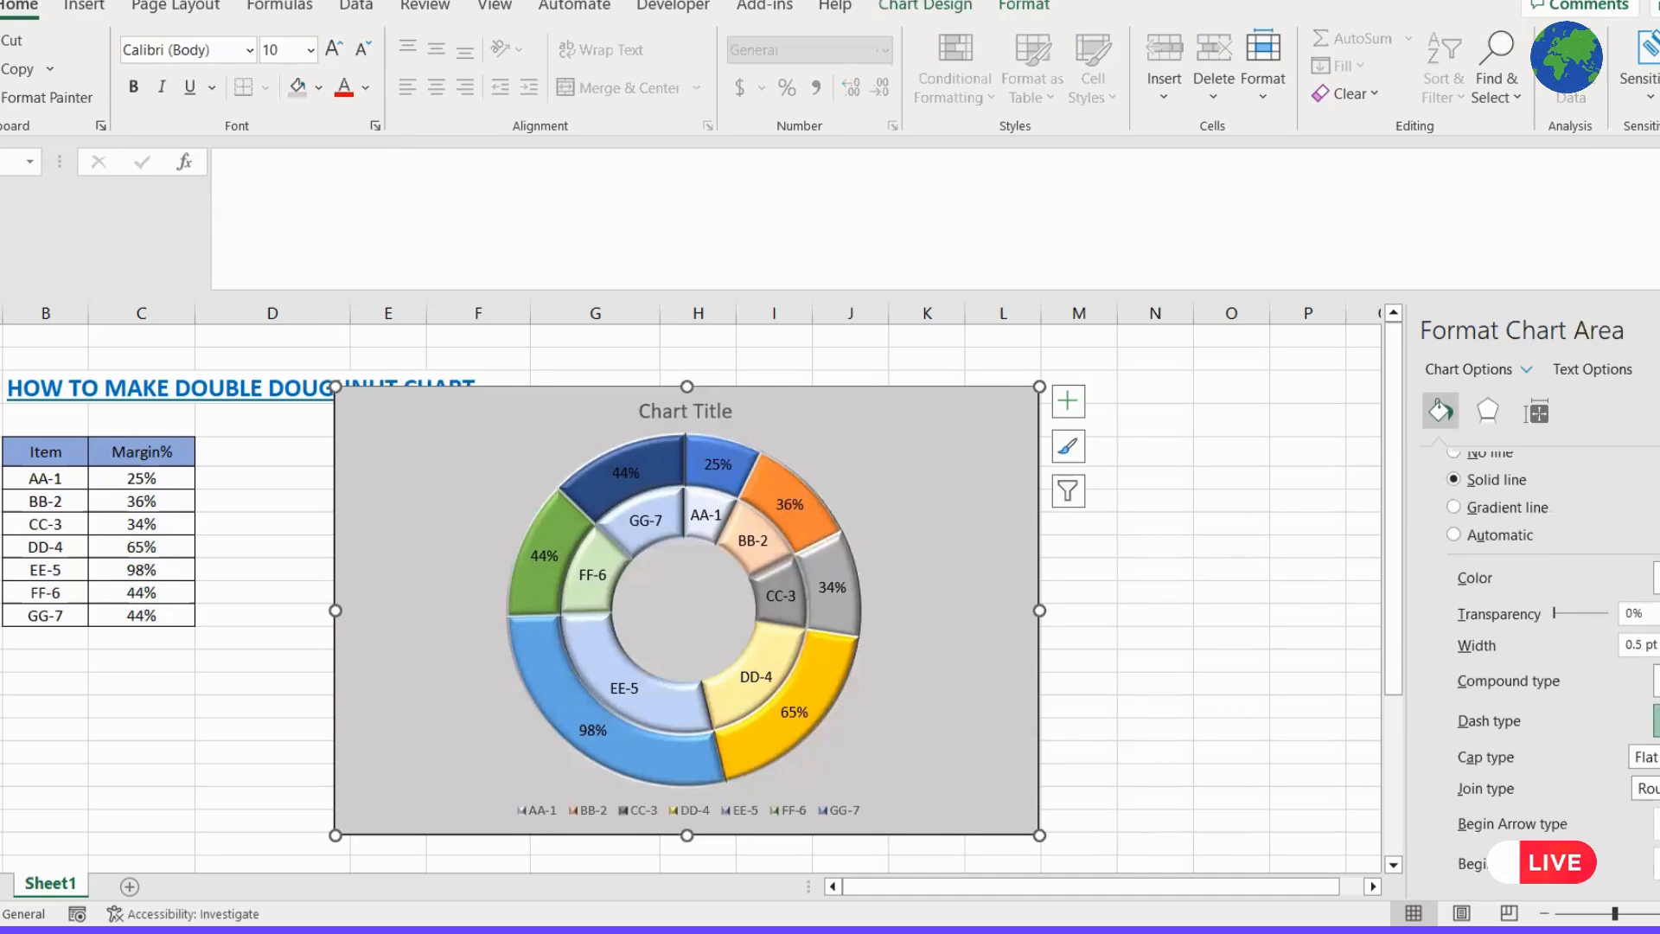
pyautogui.click(1655, 721)
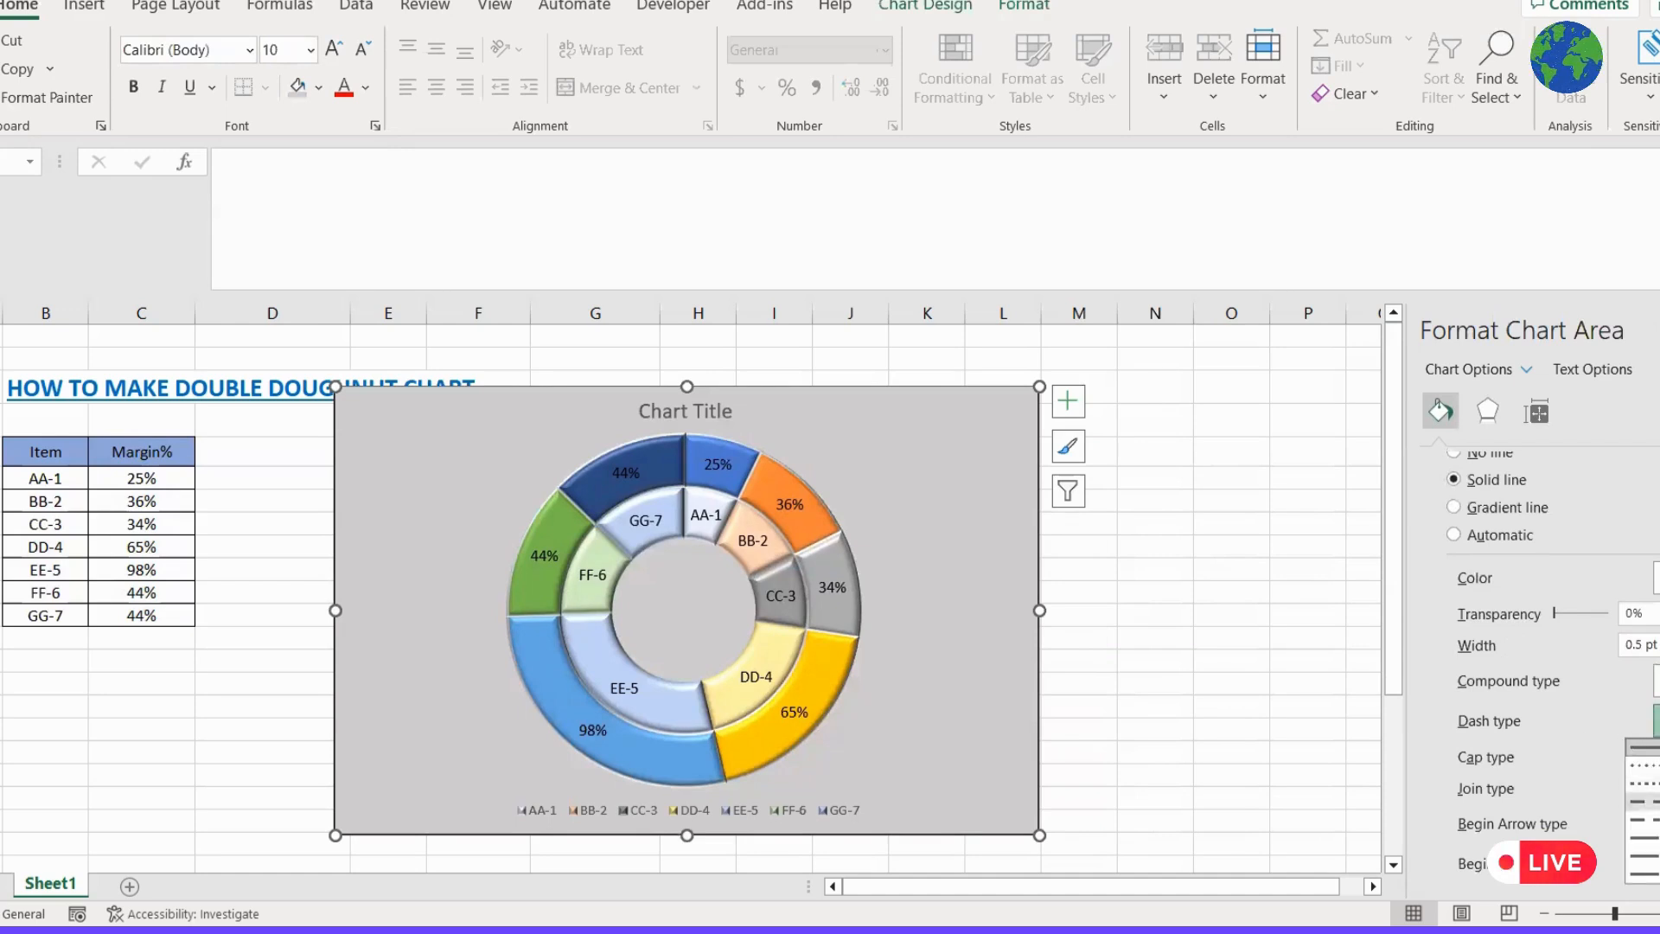
pyautogui.press('Escape')
pyautogui.press('Escape')
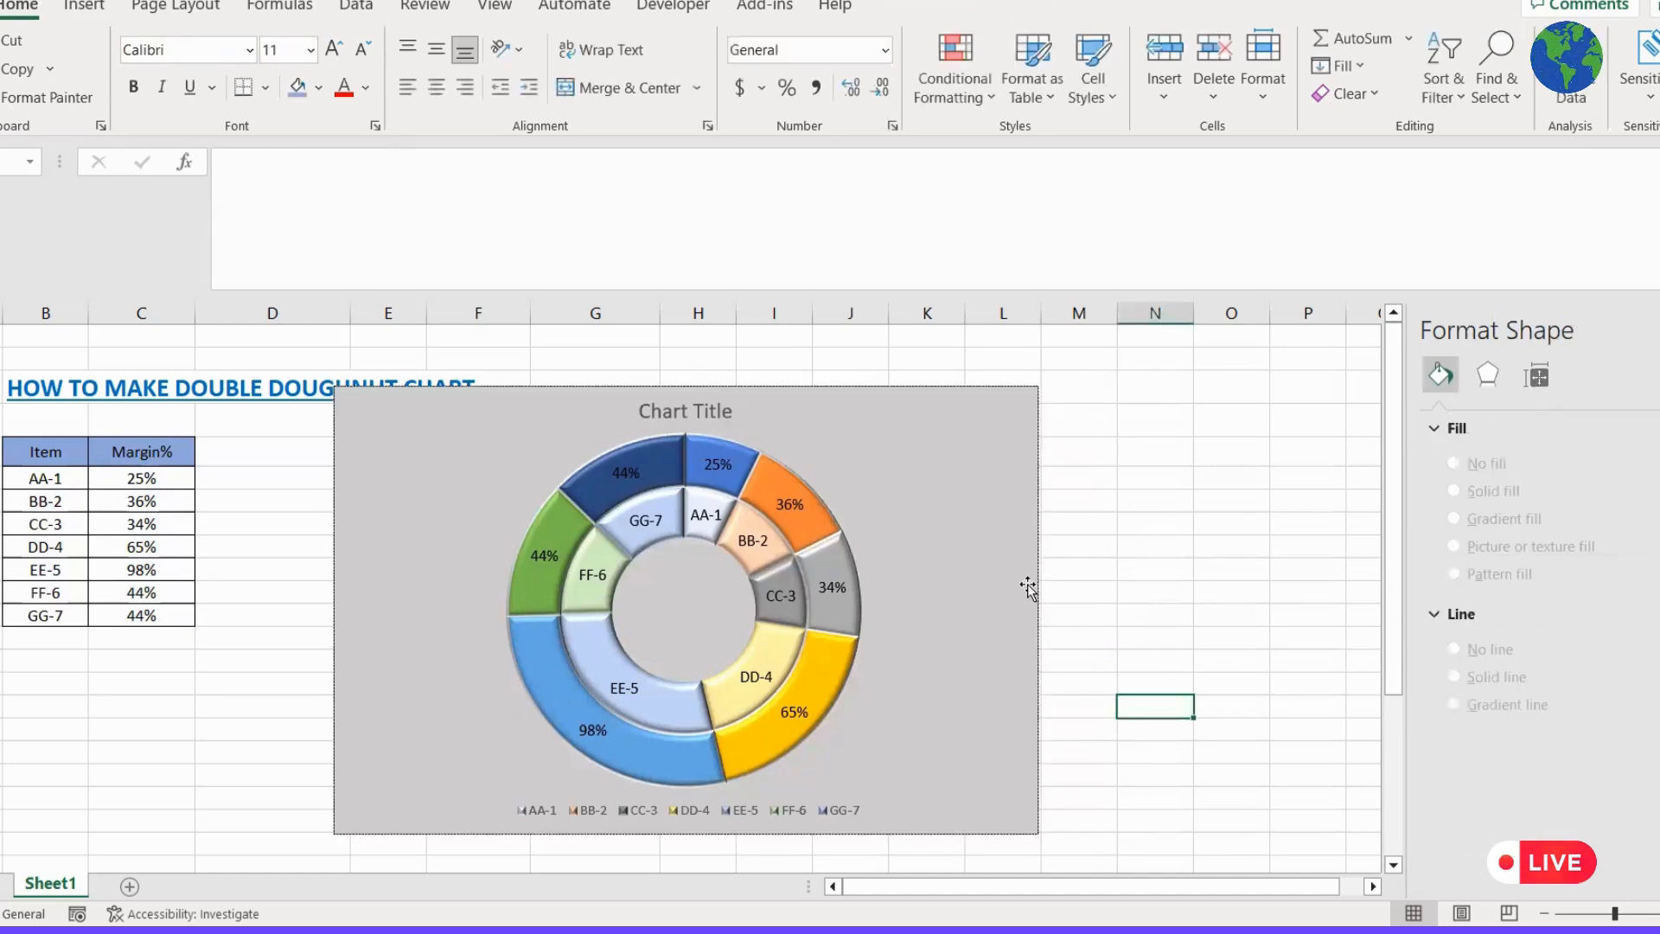
# Shrink the chart from its upper-left corner and place it beside the data table, clear of the sheet heading
pyautogui.click(1035, 559)
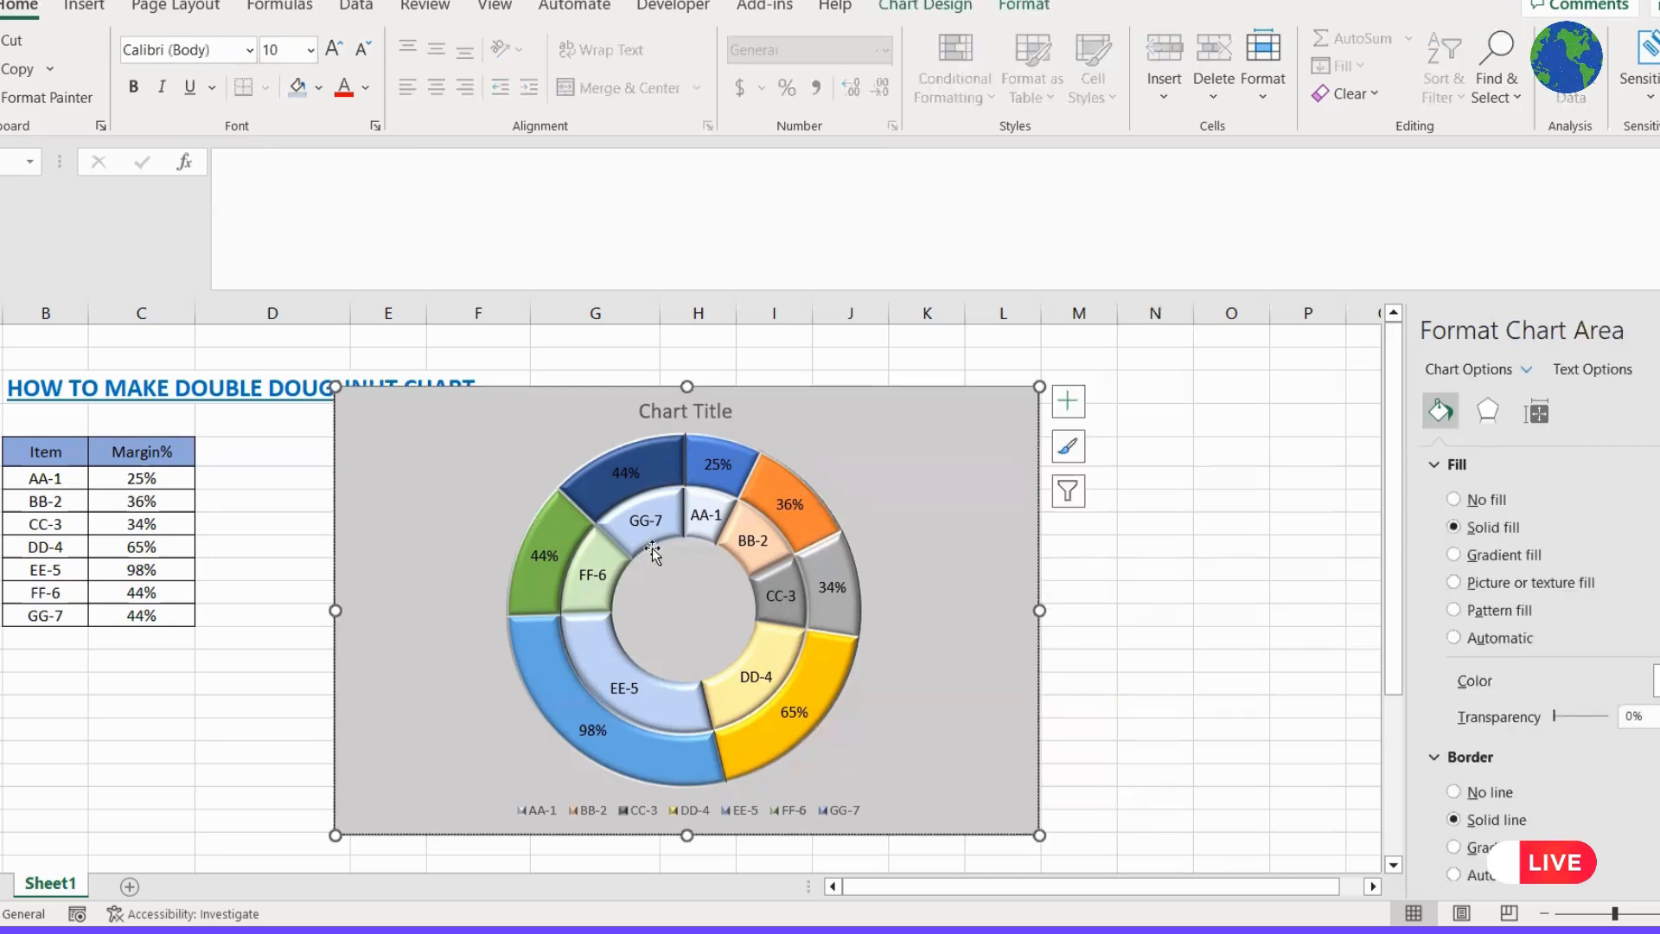
pyautogui.moveTo(336, 387); pyautogui.dragTo(400, 424)
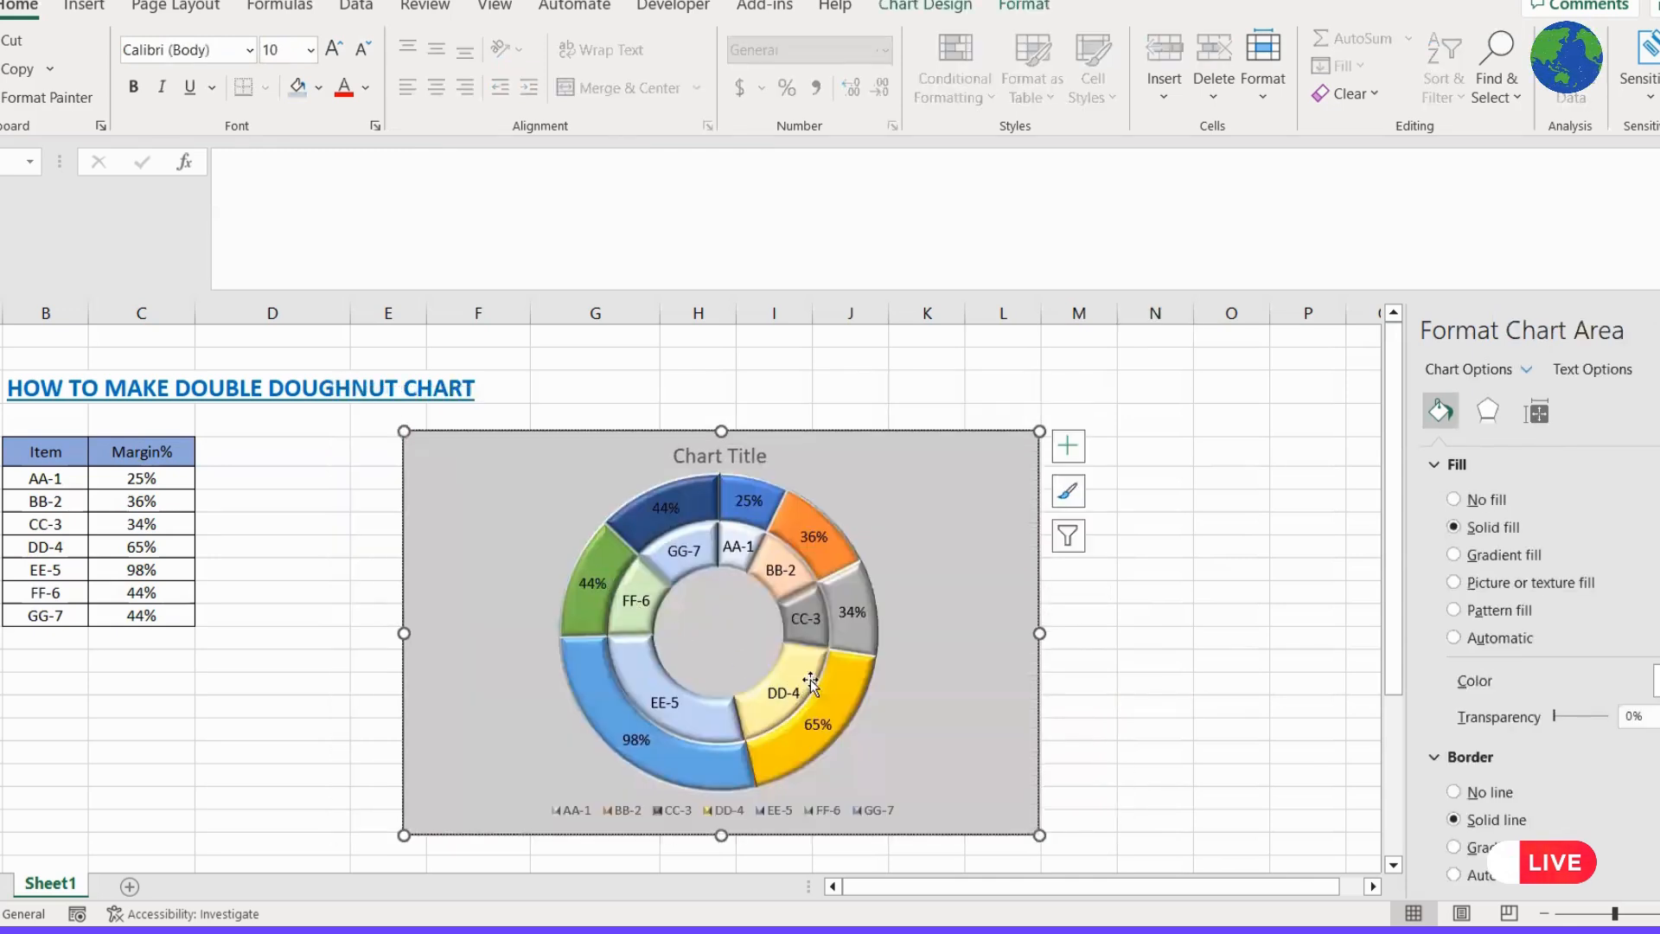
pyautogui.moveTo(949, 548); pyautogui.dragTo(816, 562)
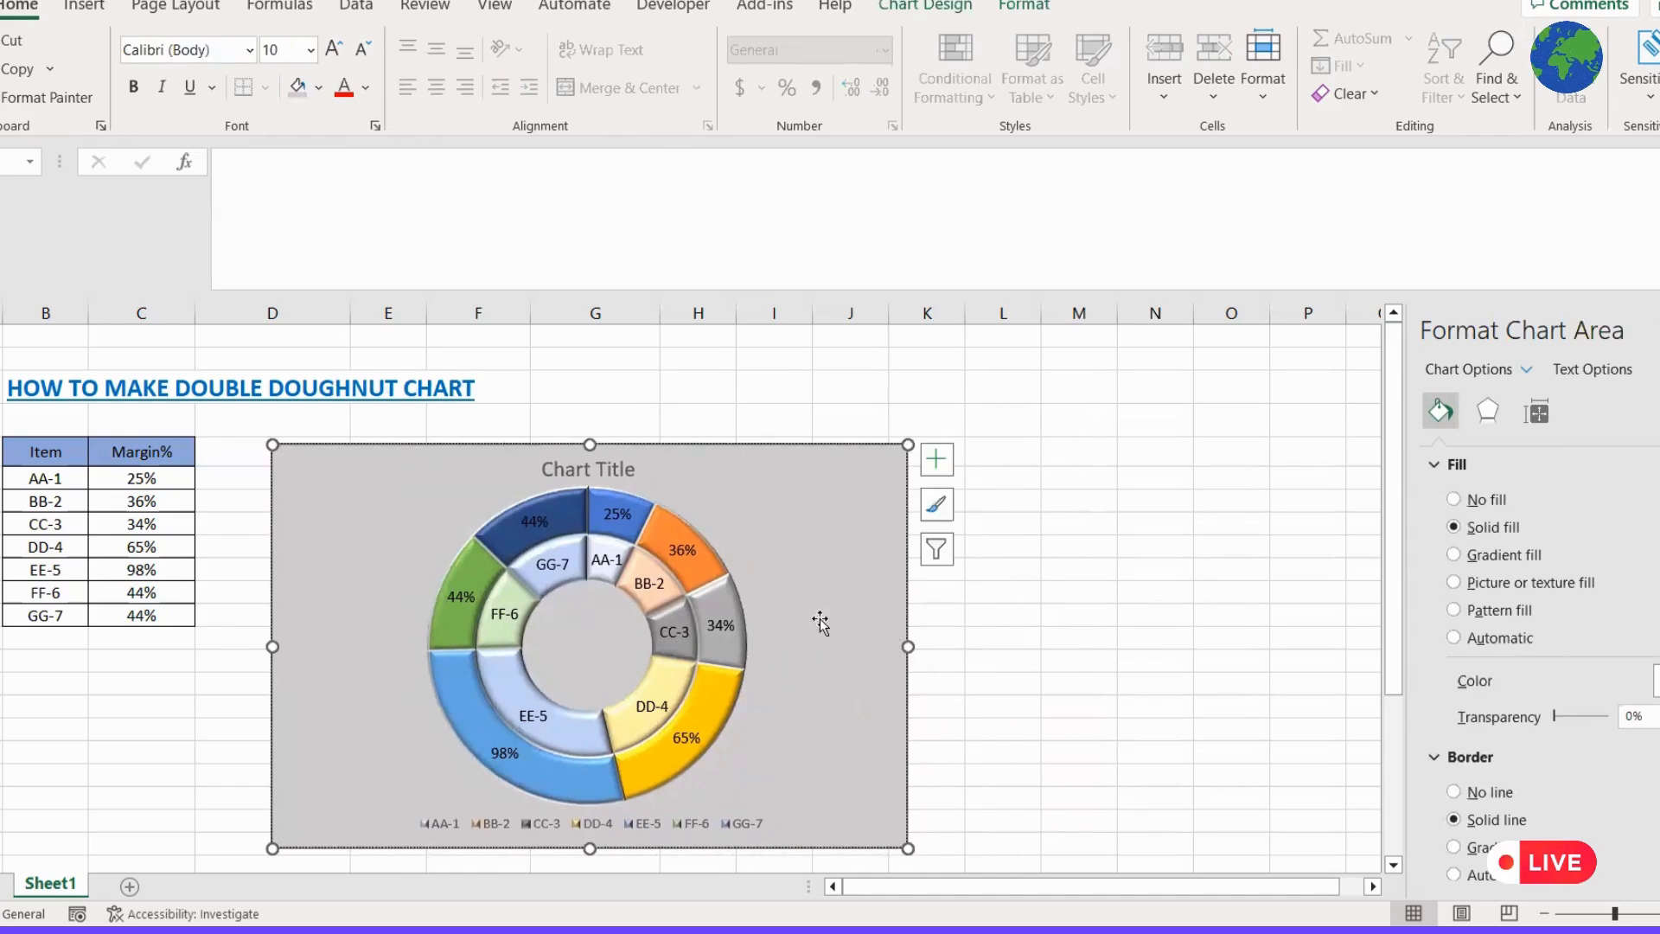
# Replace the chart title placeholder with "Item Sales Margin"
pyautogui.click(597, 470)
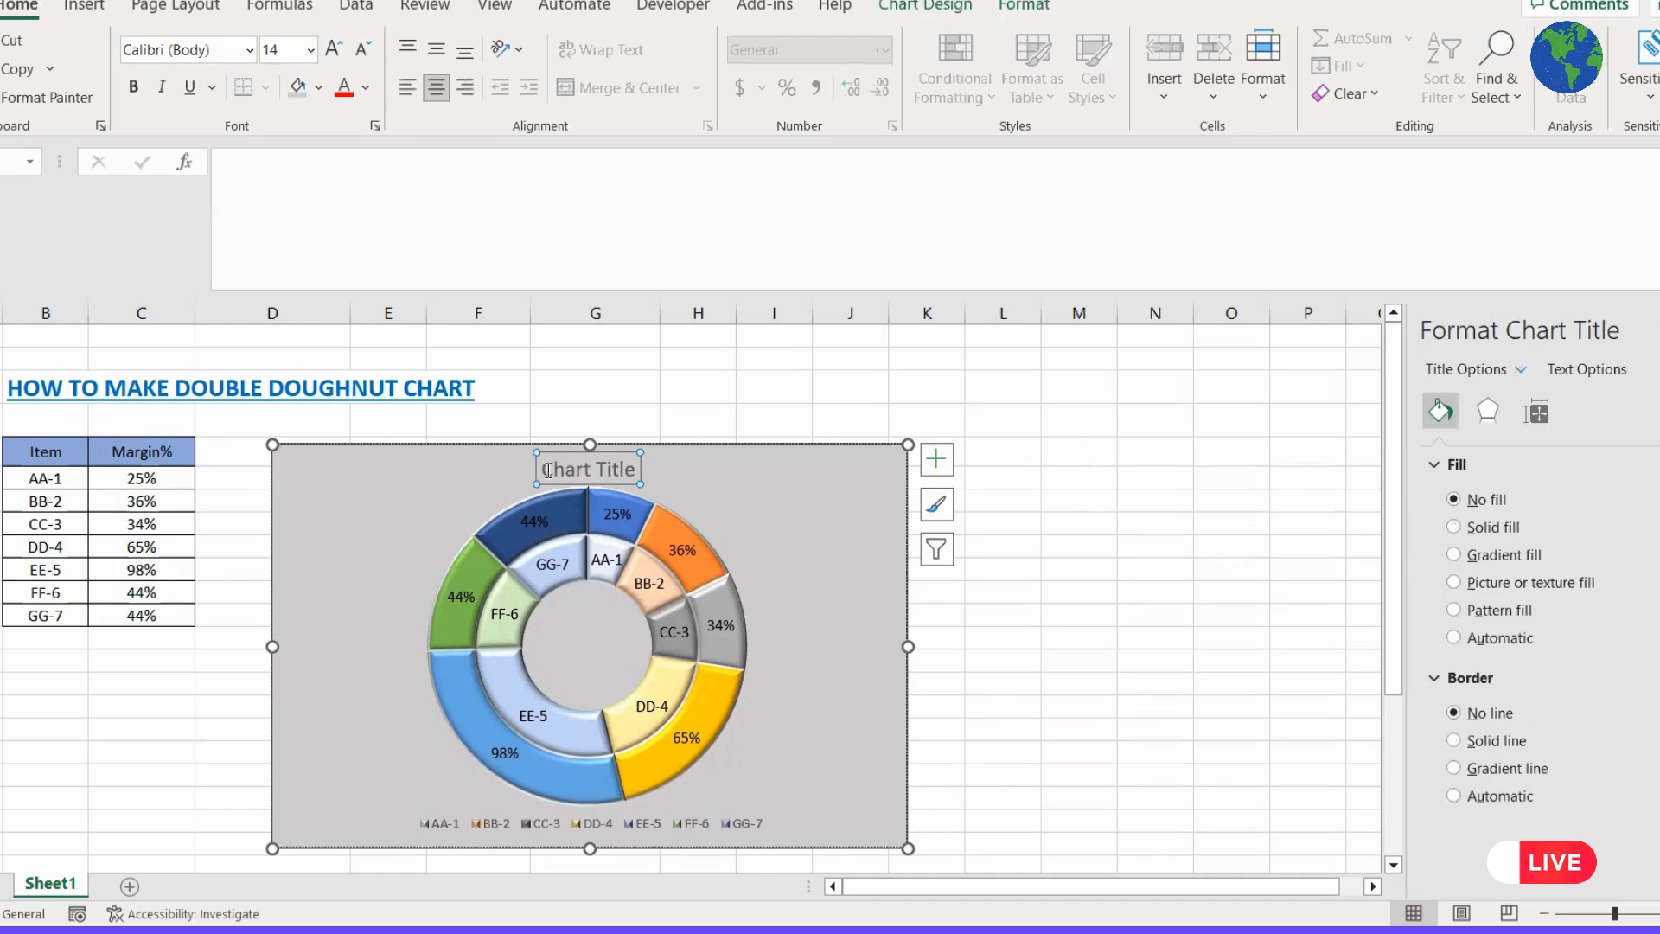
pyautogui.moveTo(548, 471); pyautogui.dragTo(638, 470)
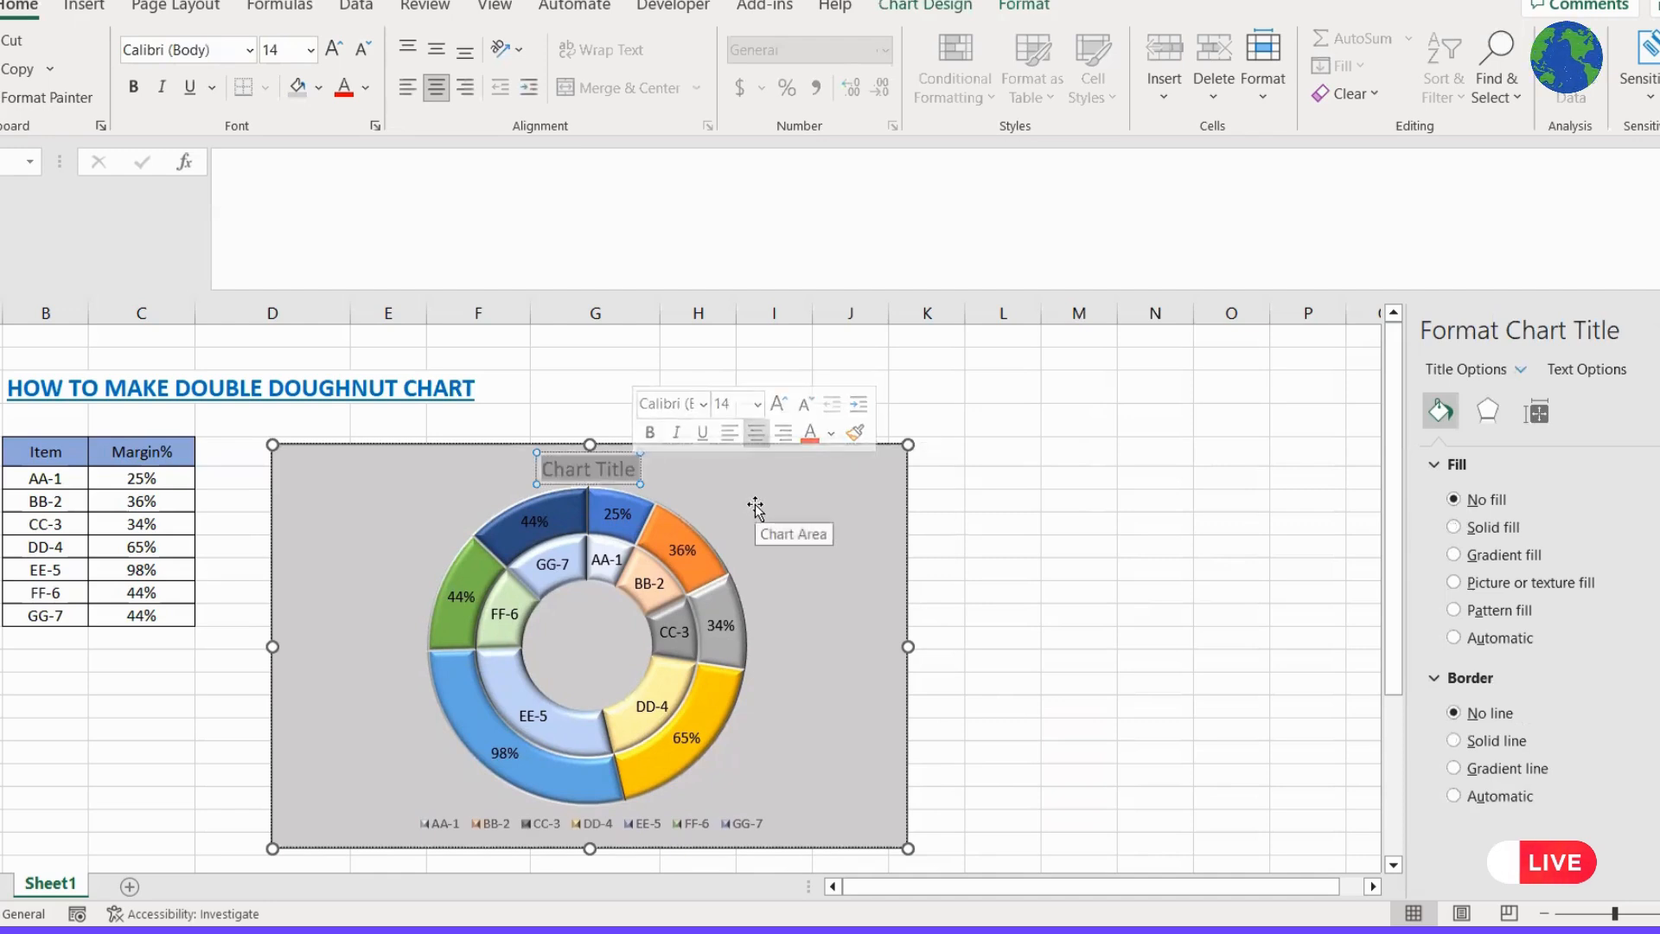
pyautogui.write('Item')
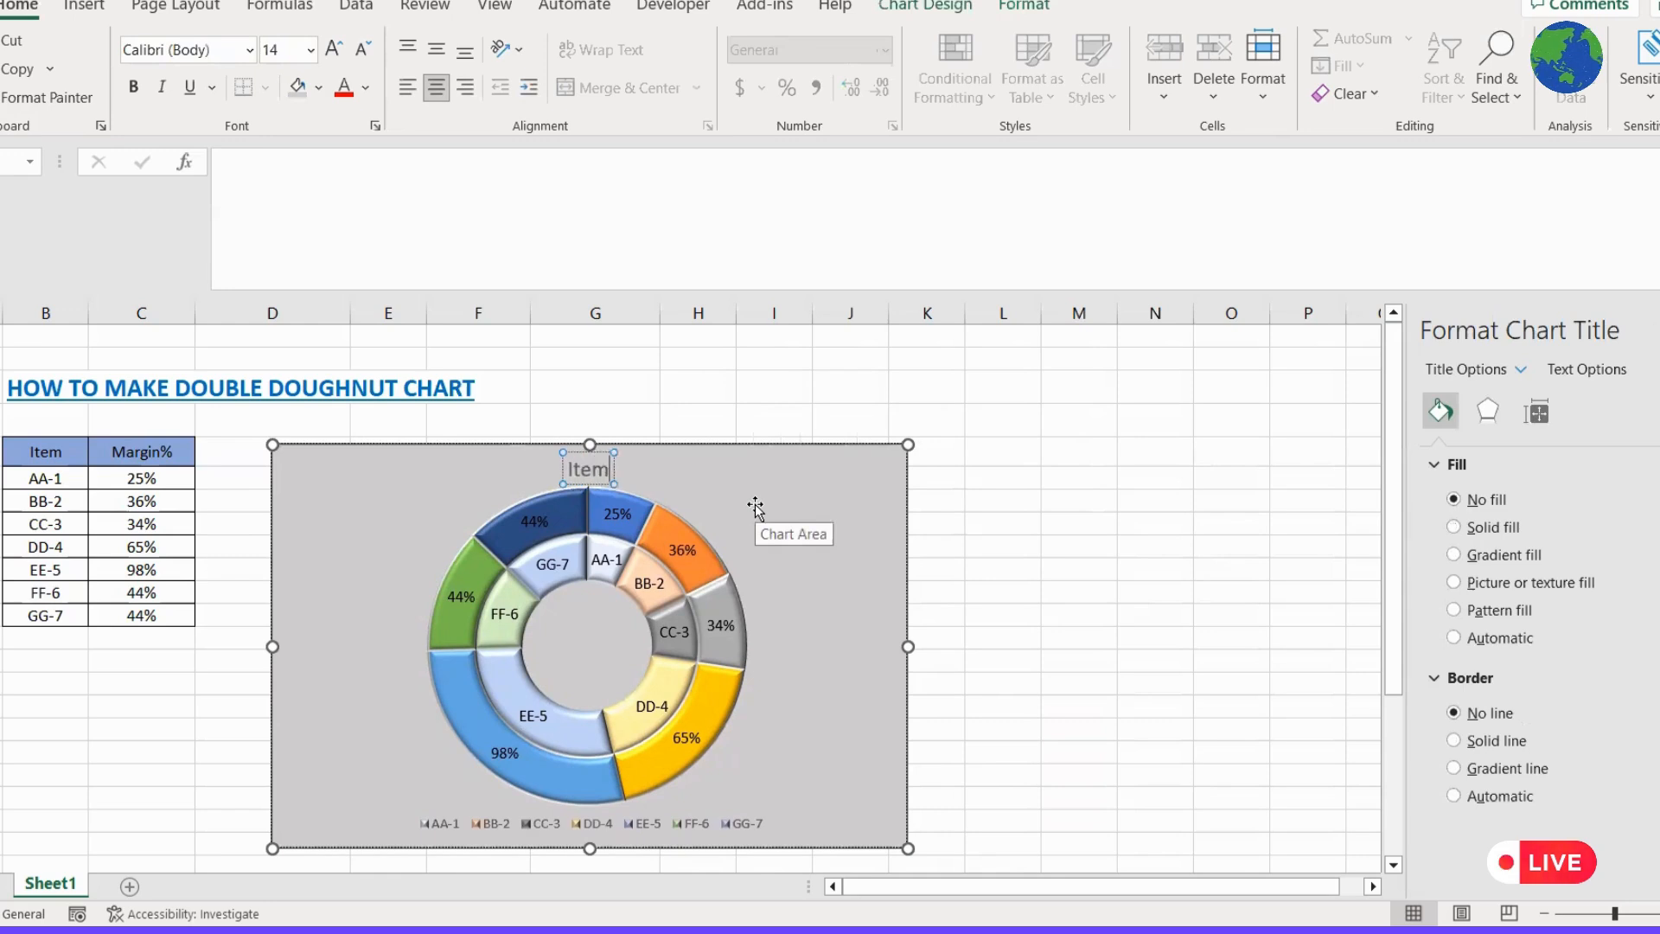
pyautogui.write(' Sales')
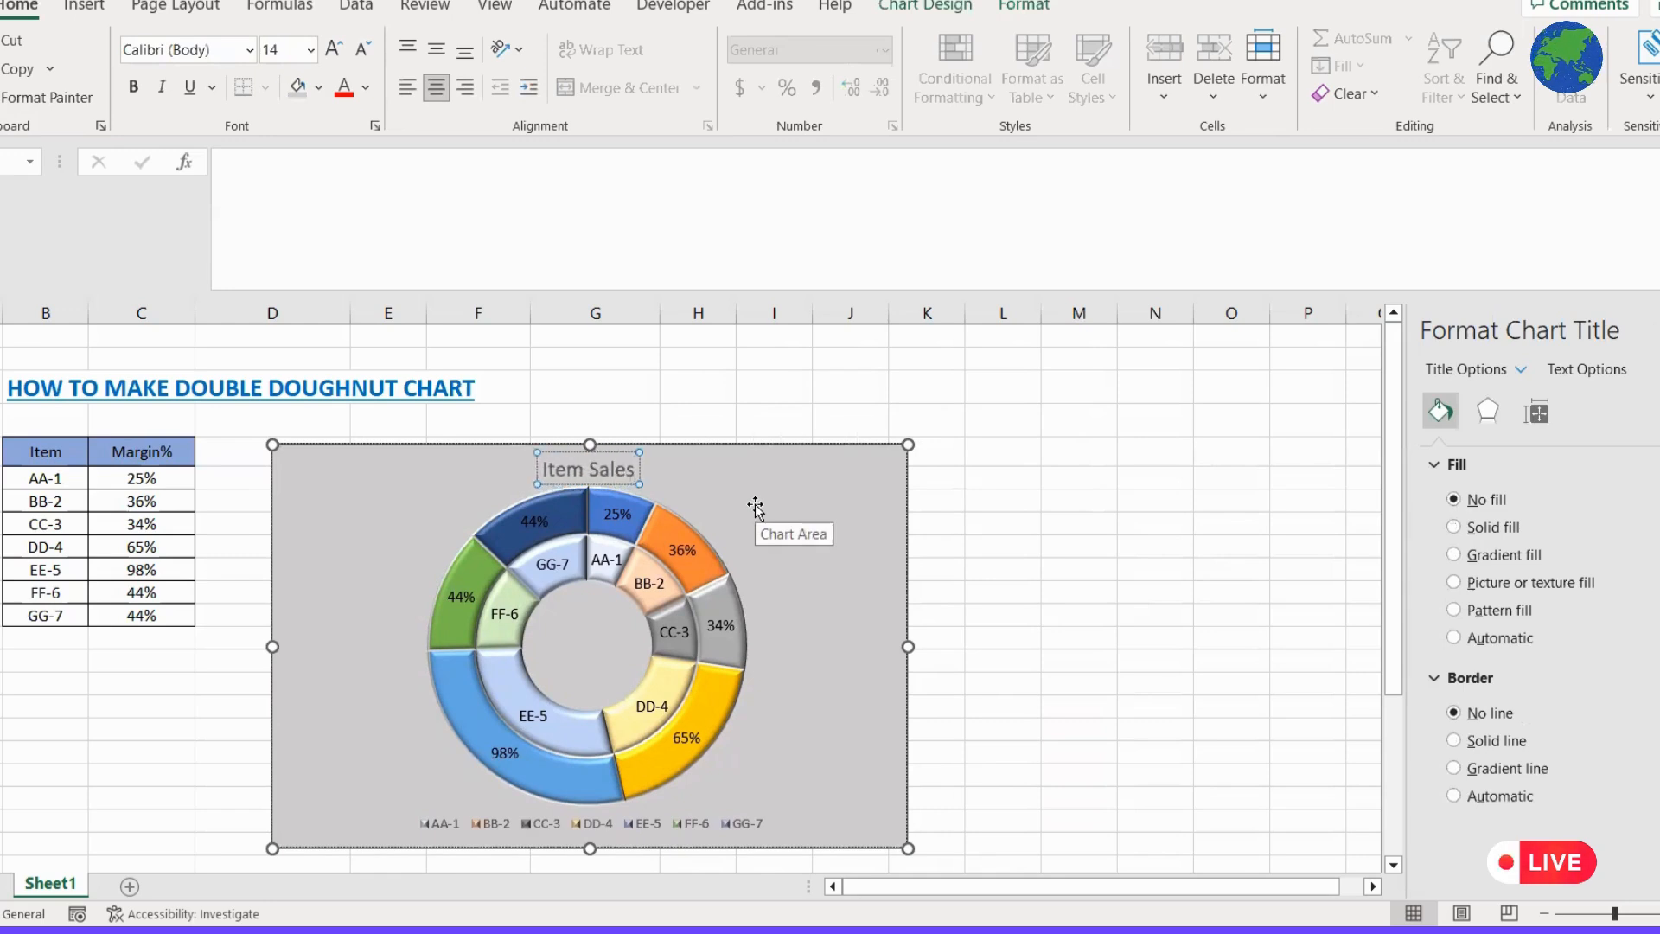
pyautogui.write(' Ma')
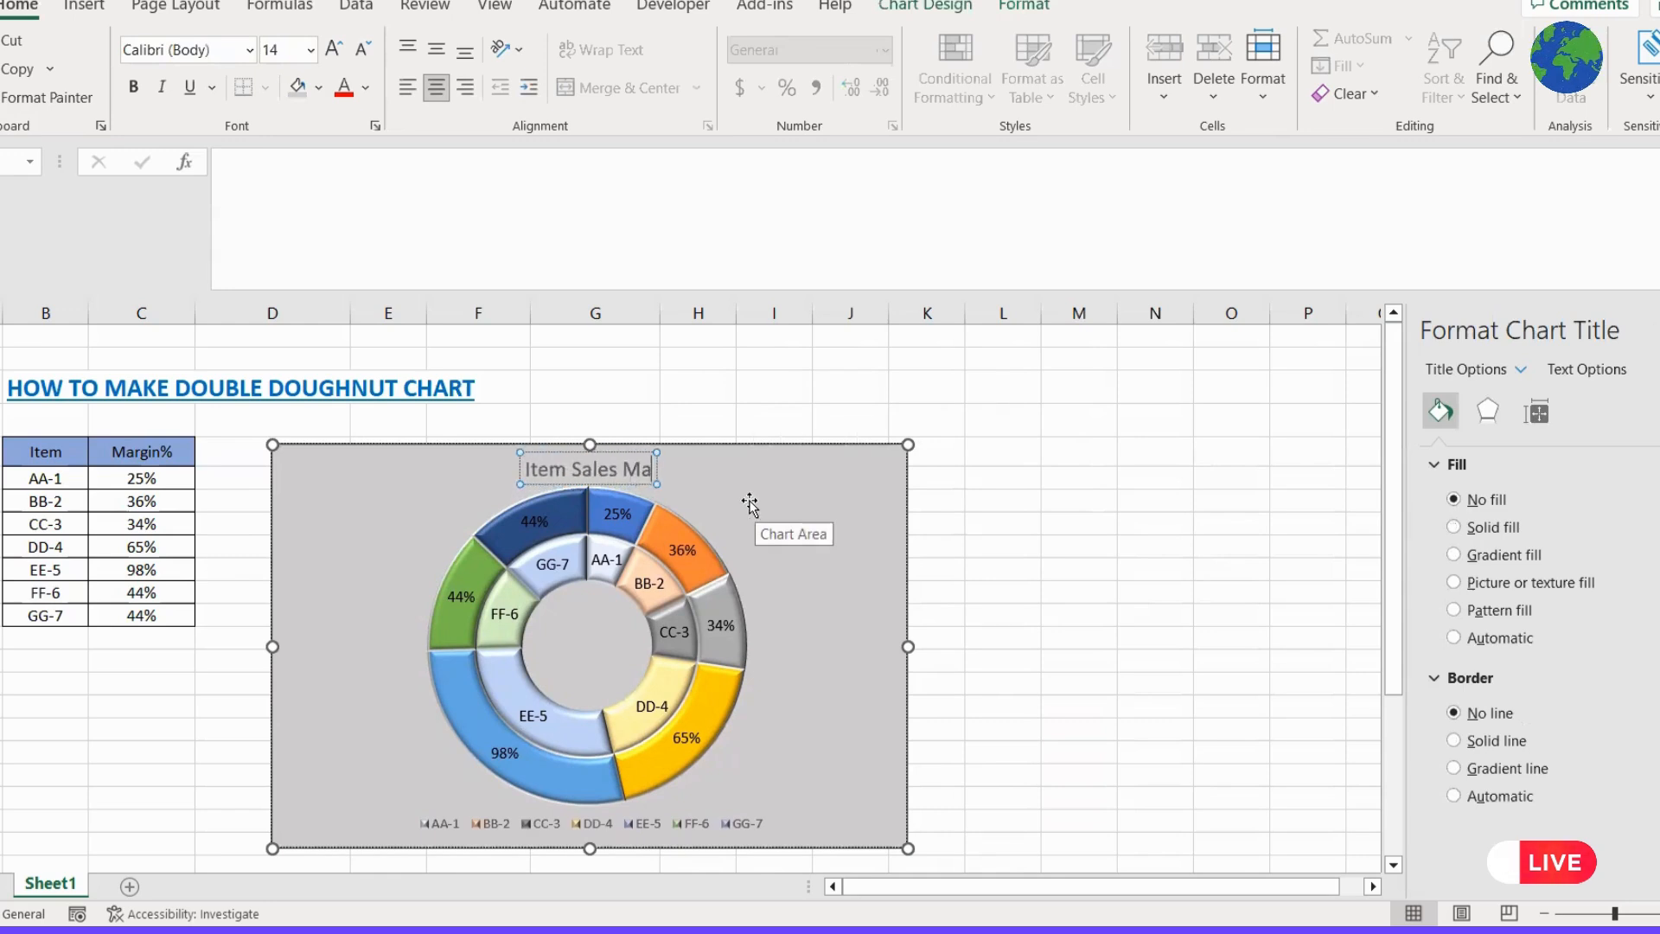
pyautogui.write('rgin')
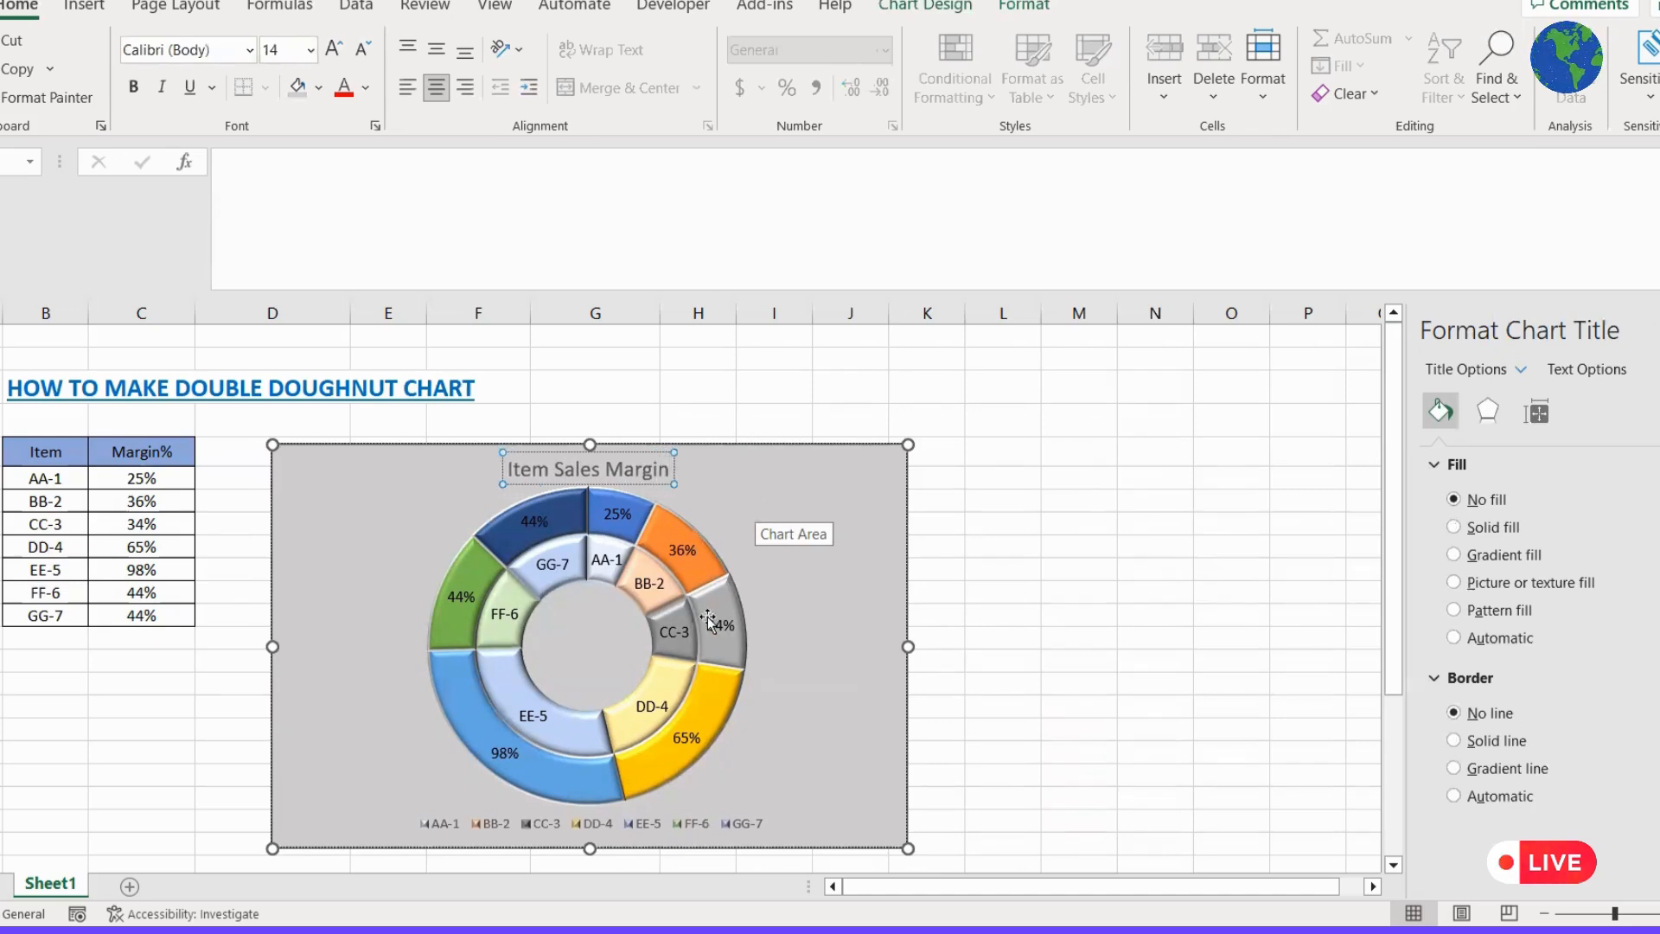
pyautogui.click(669, 832)
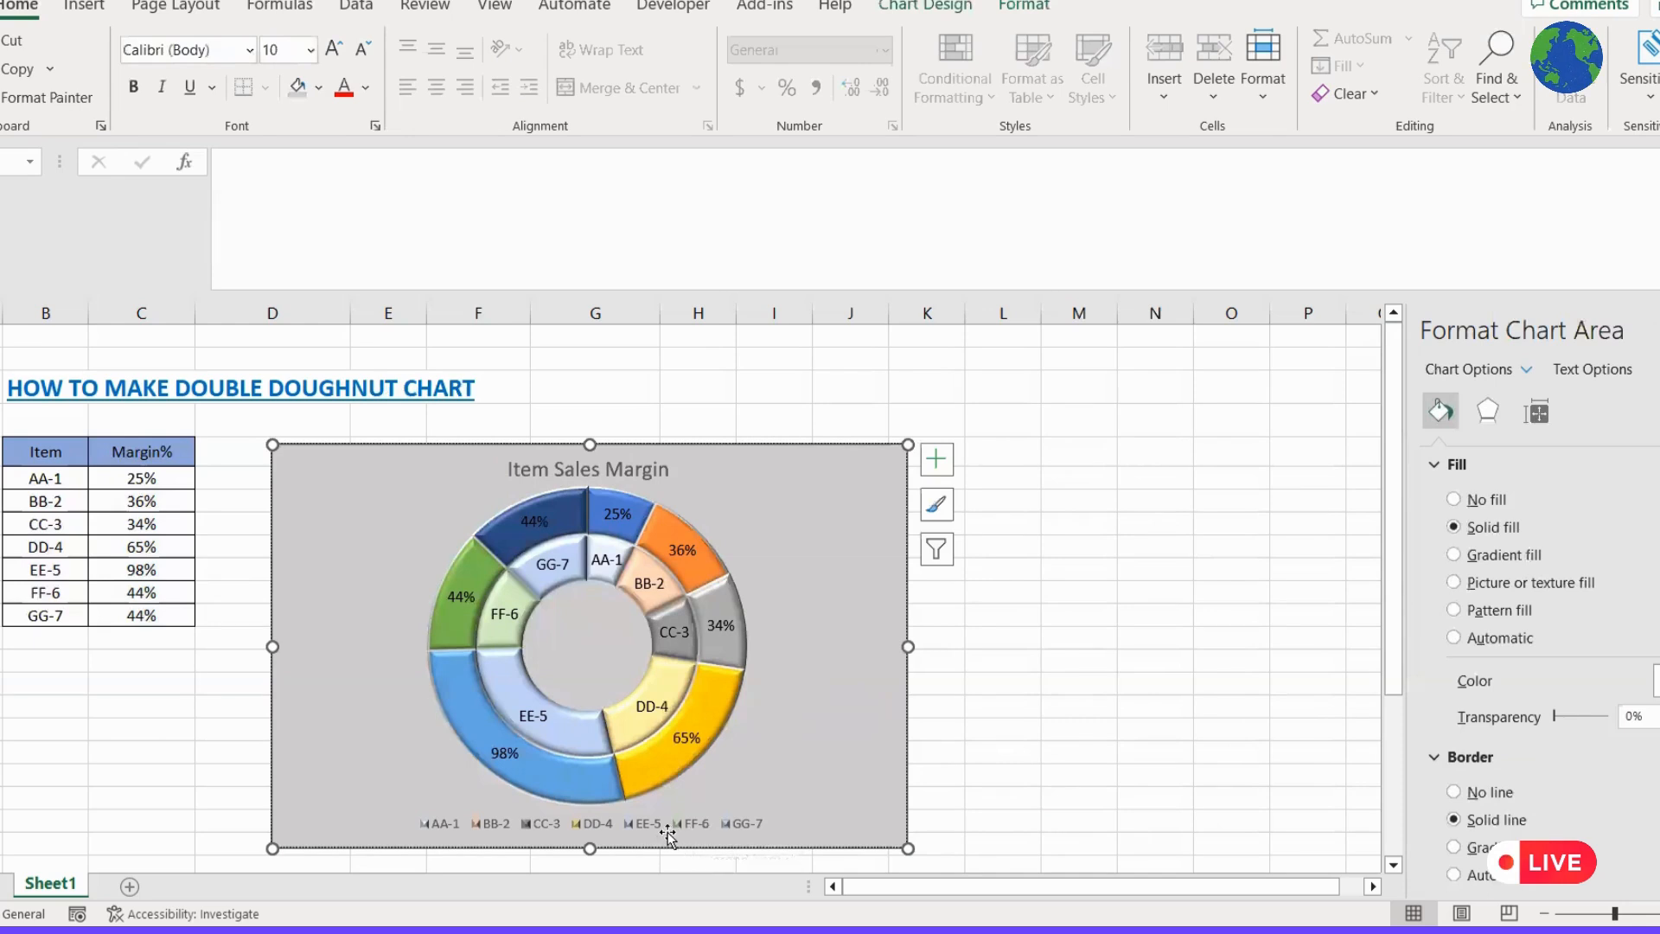
# Set the legend position to Right without overlapping the chart, and move the whole chart up slightly to just beneath the sheet heading
pyautogui.click(660, 831)
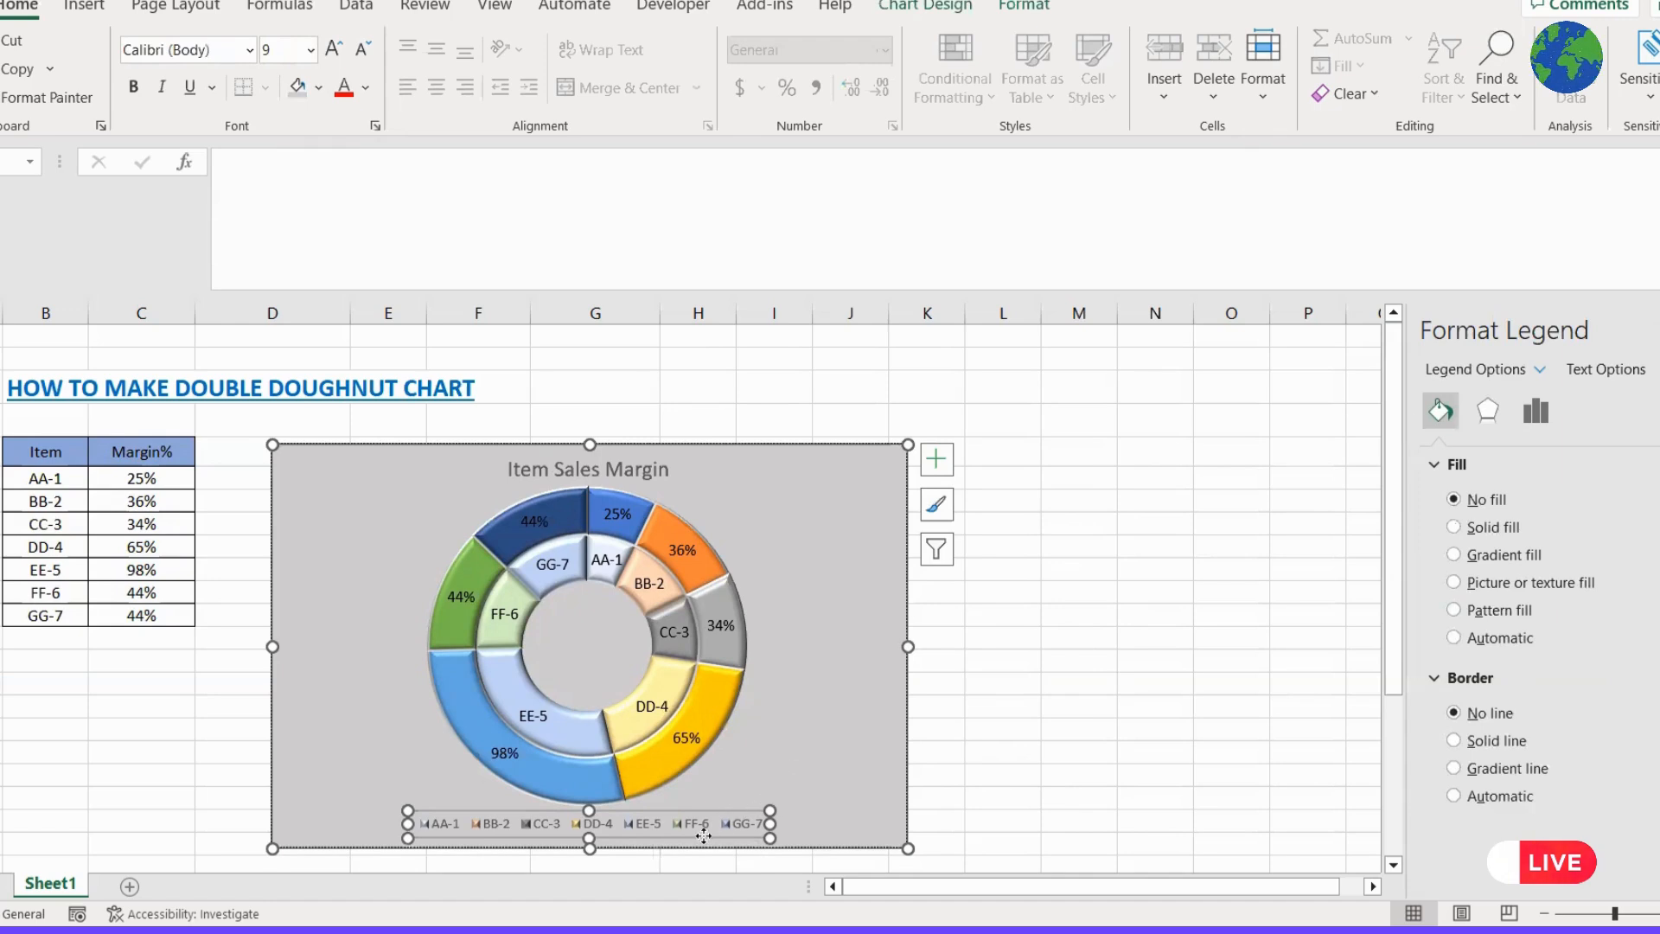
pyautogui.click(1003, 775)
pyautogui.click(733, 823)
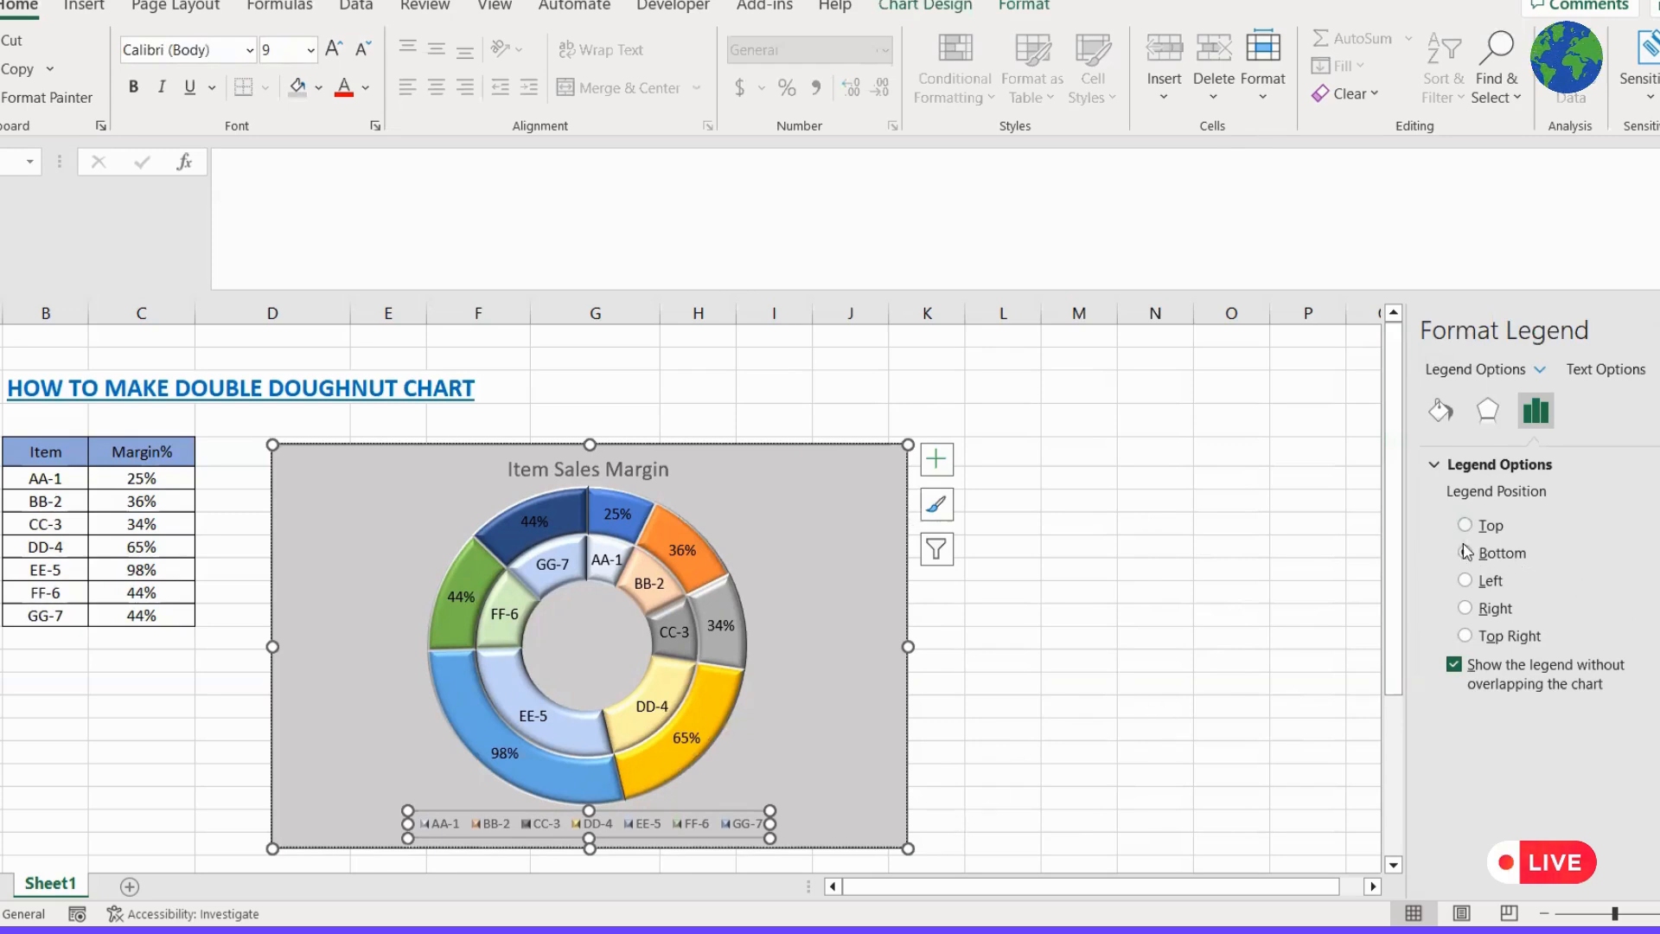
pyautogui.click(1465, 609)
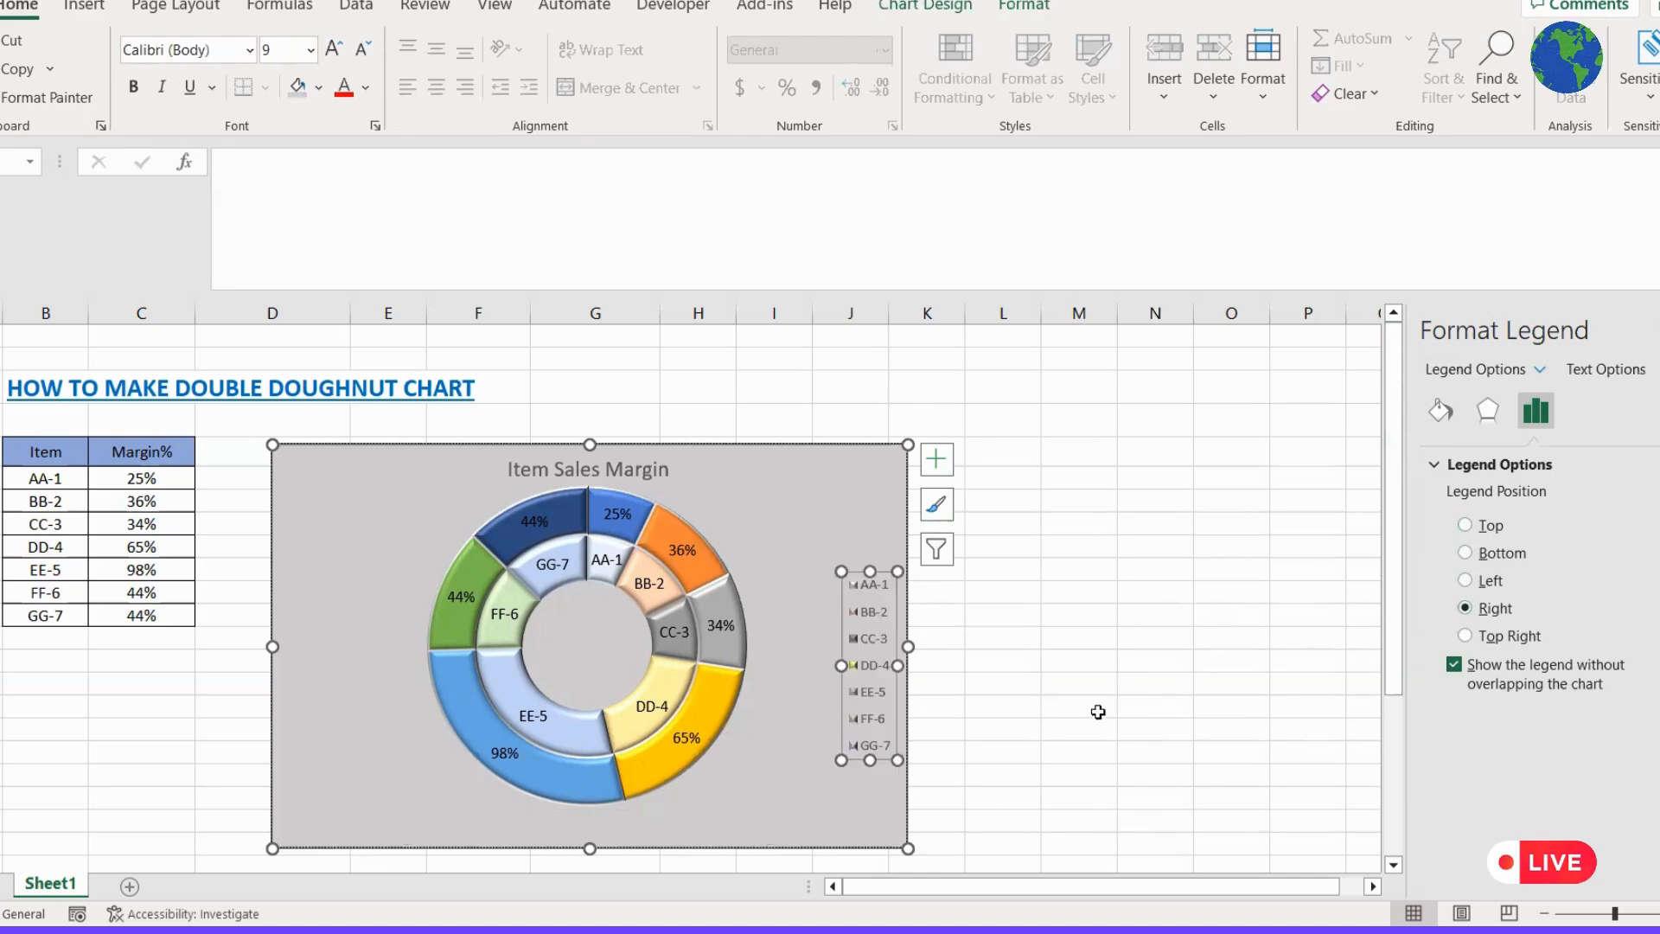
pyautogui.click(1160, 734)
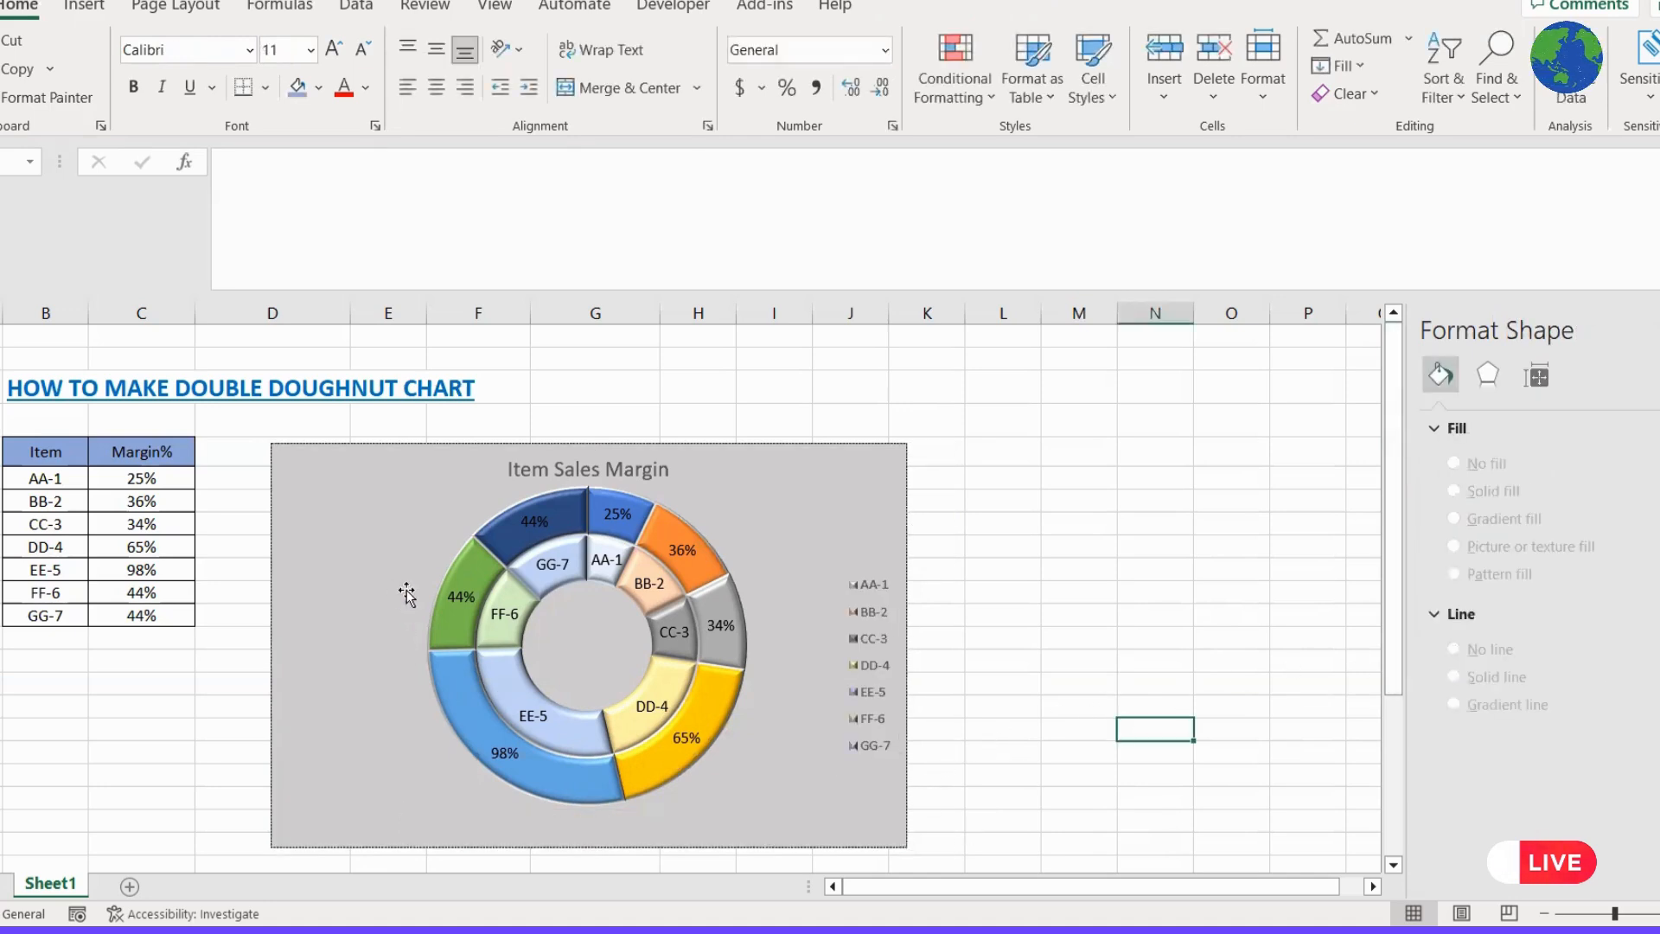
pyautogui.moveTo(321, 482); pyautogui.dragTo(322, 451)
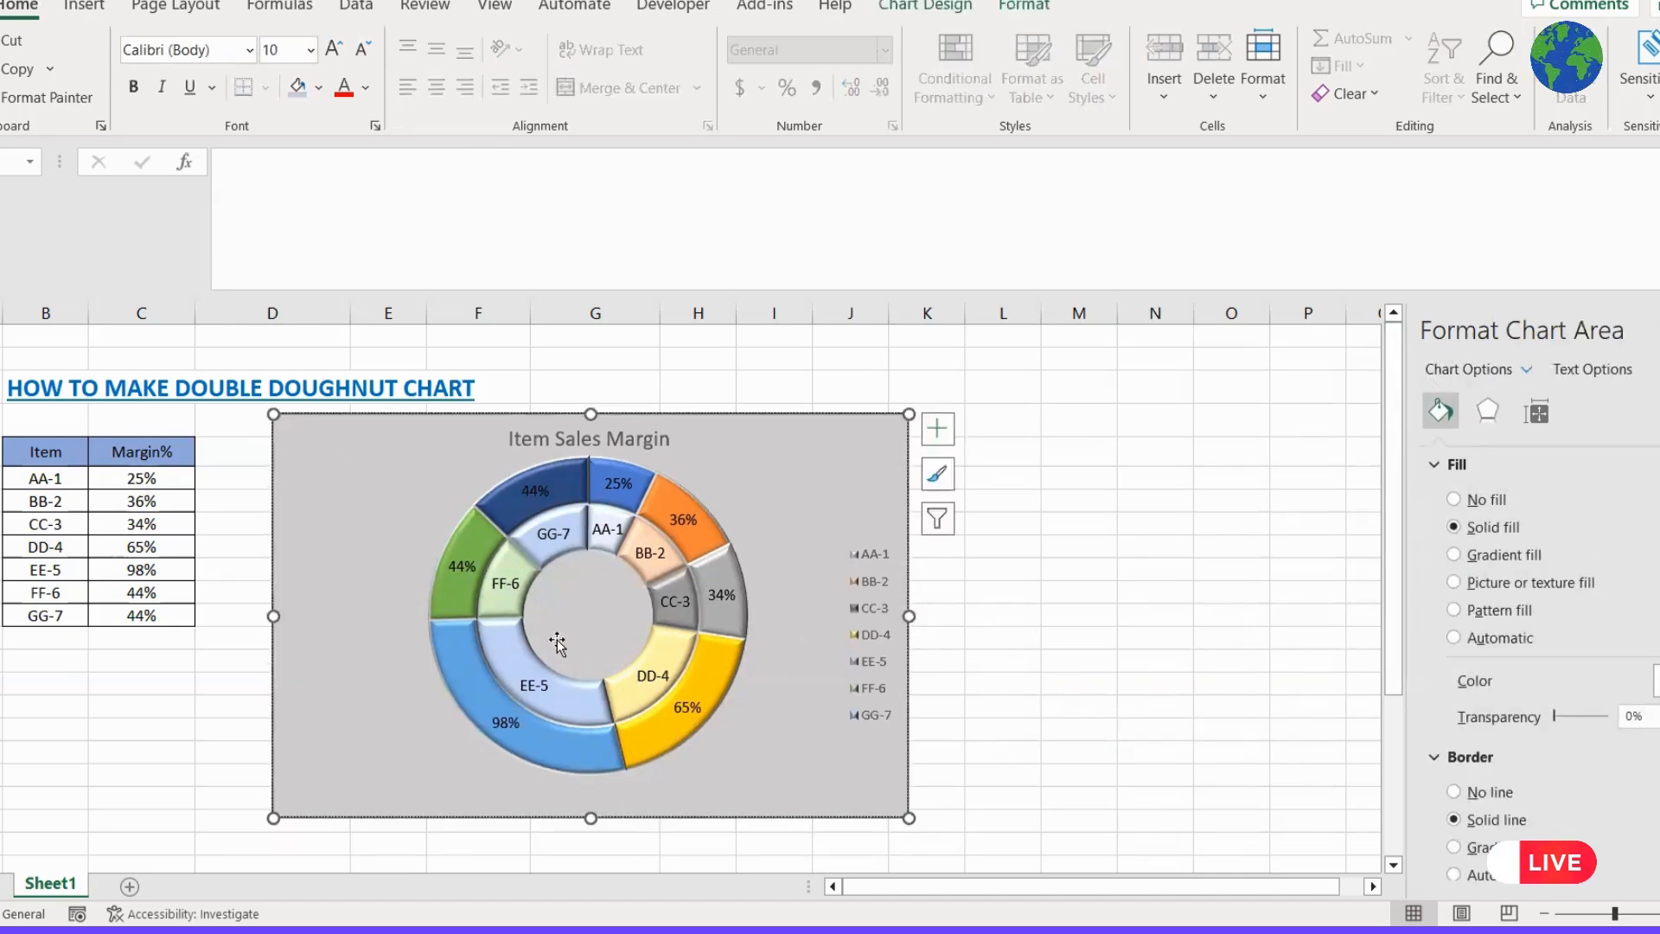
pyautogui.click(31, 447)
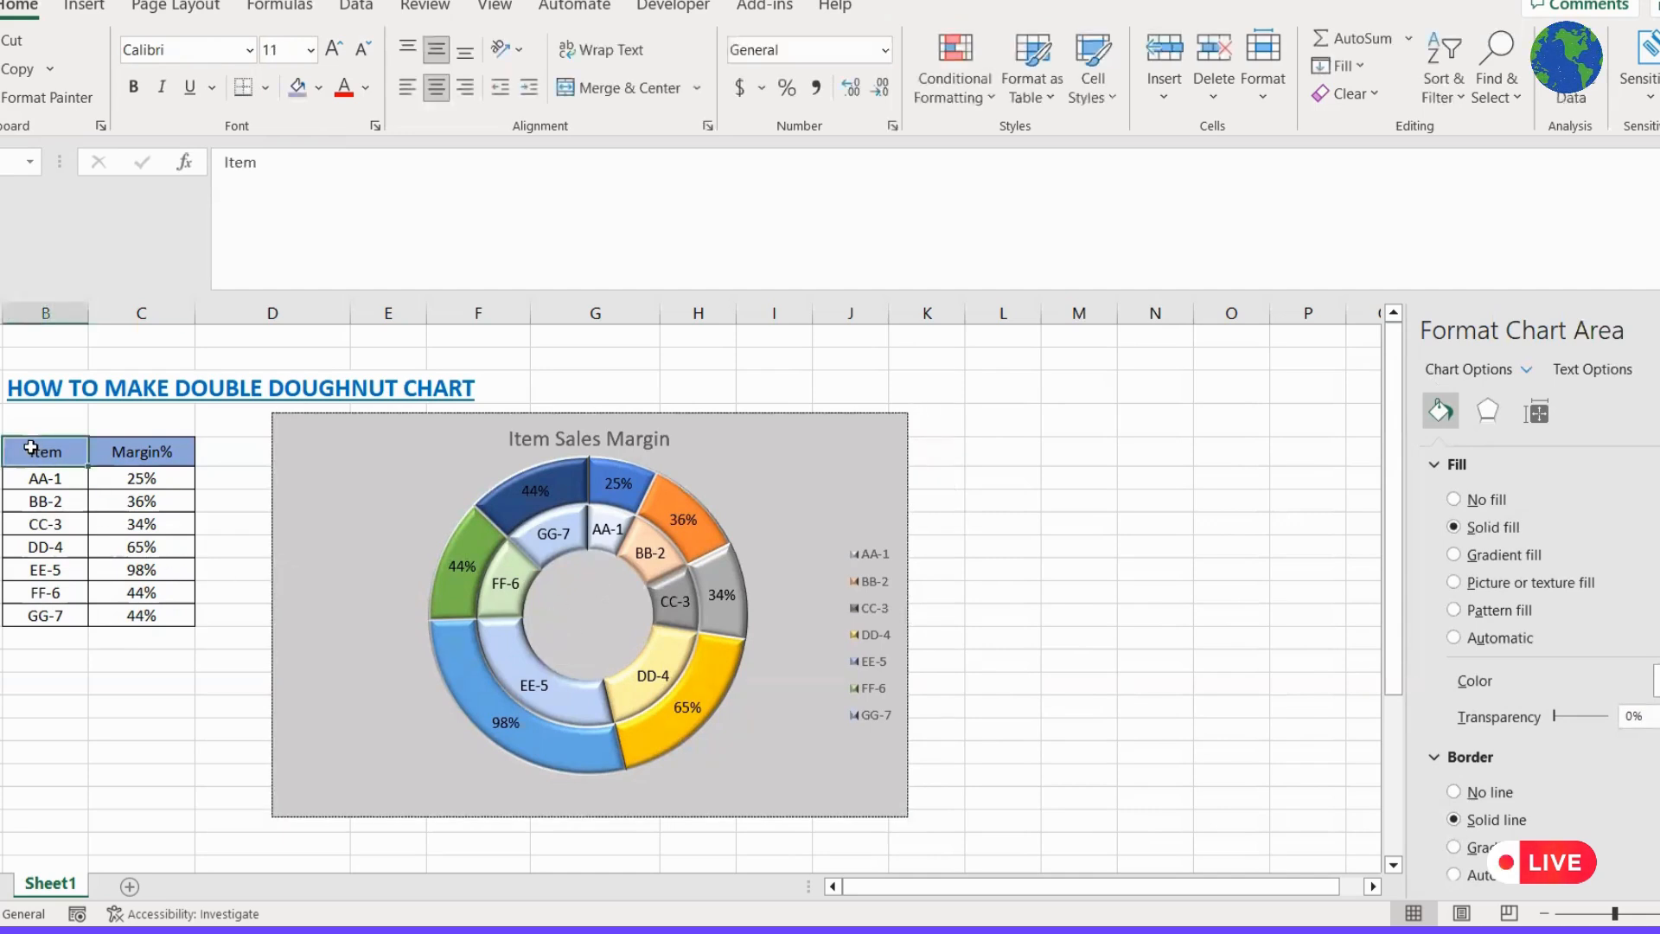
pyautogui.click(160, 458)
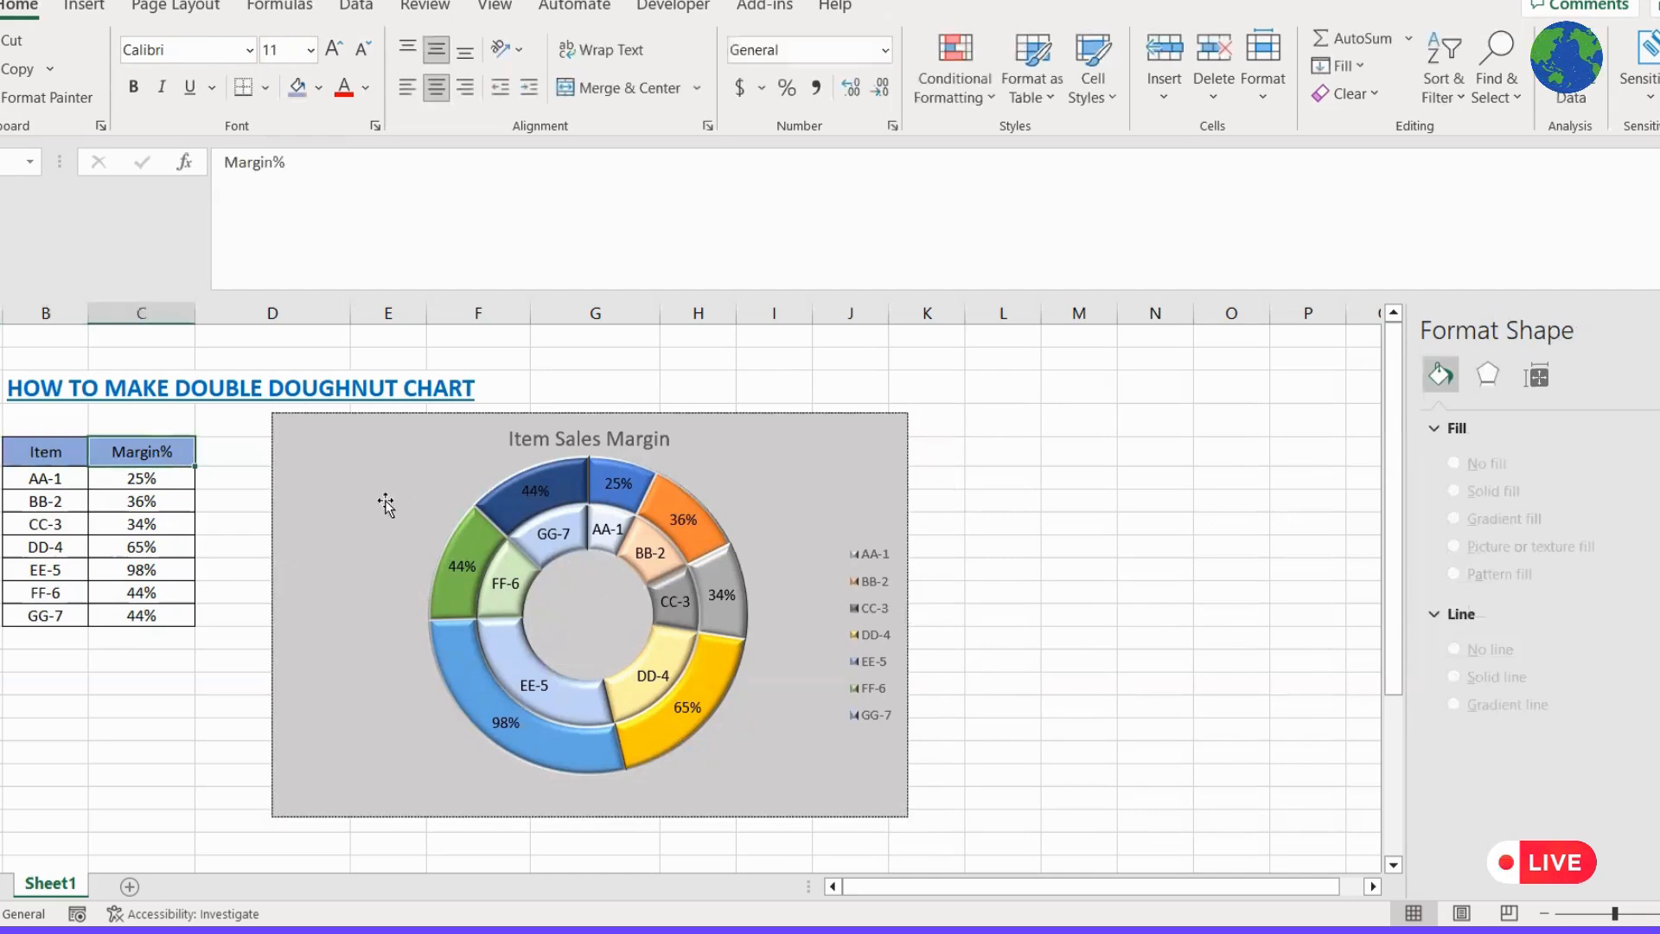
pyautogui.click(69, 452)
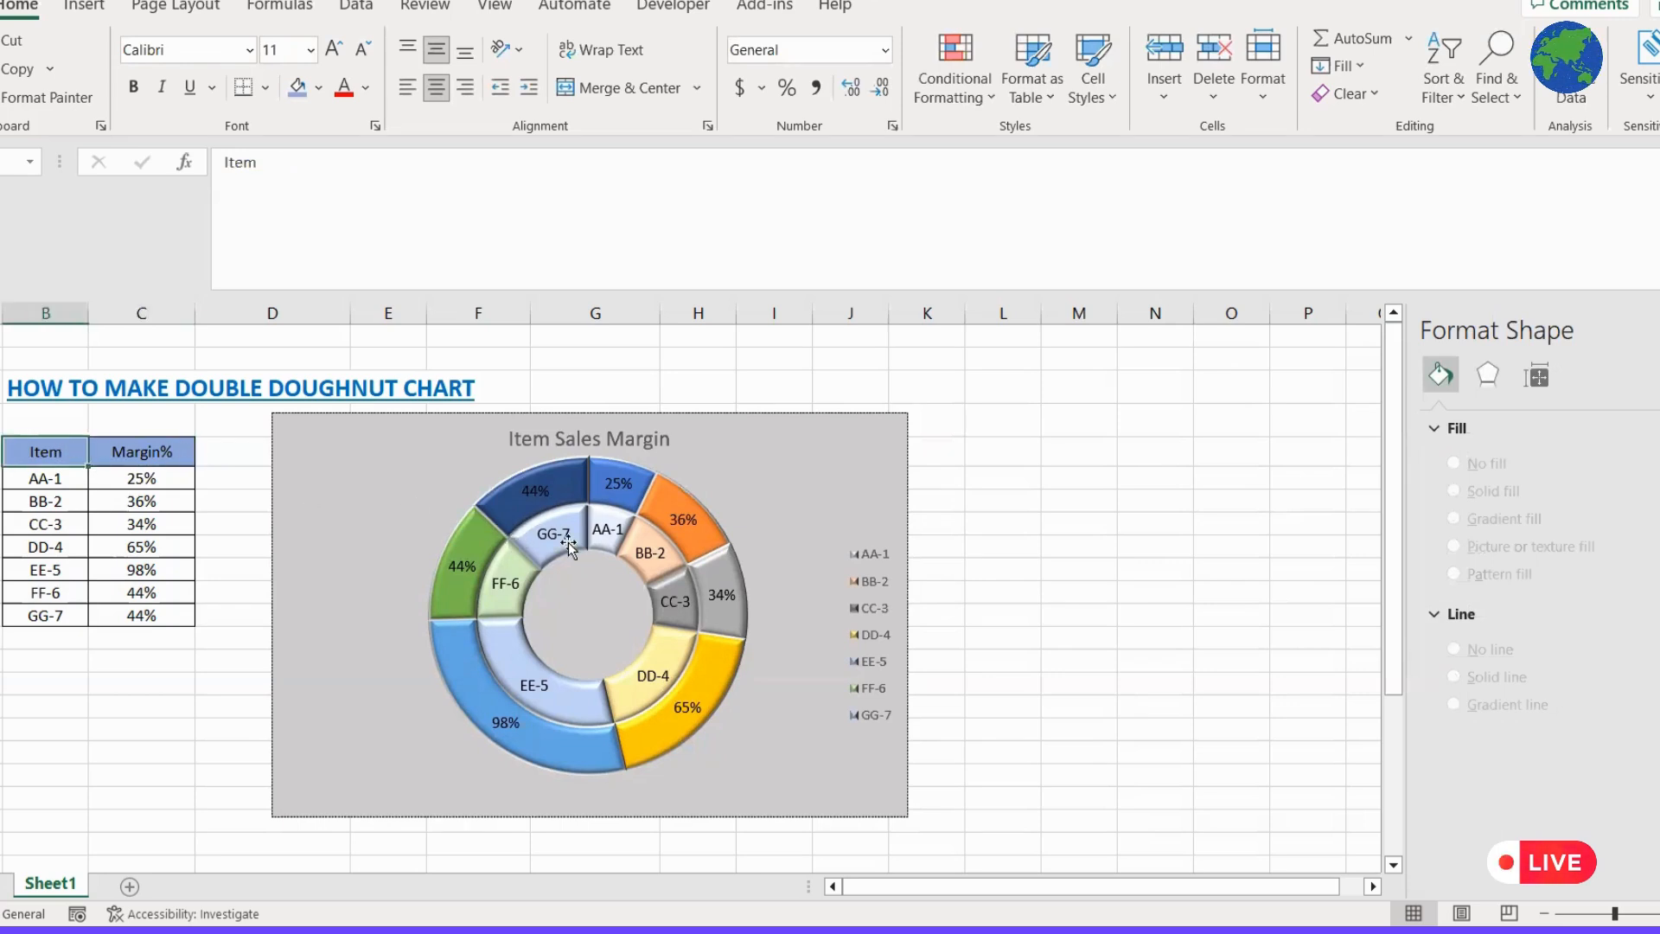
pyautogui.moveTo(508, 567)
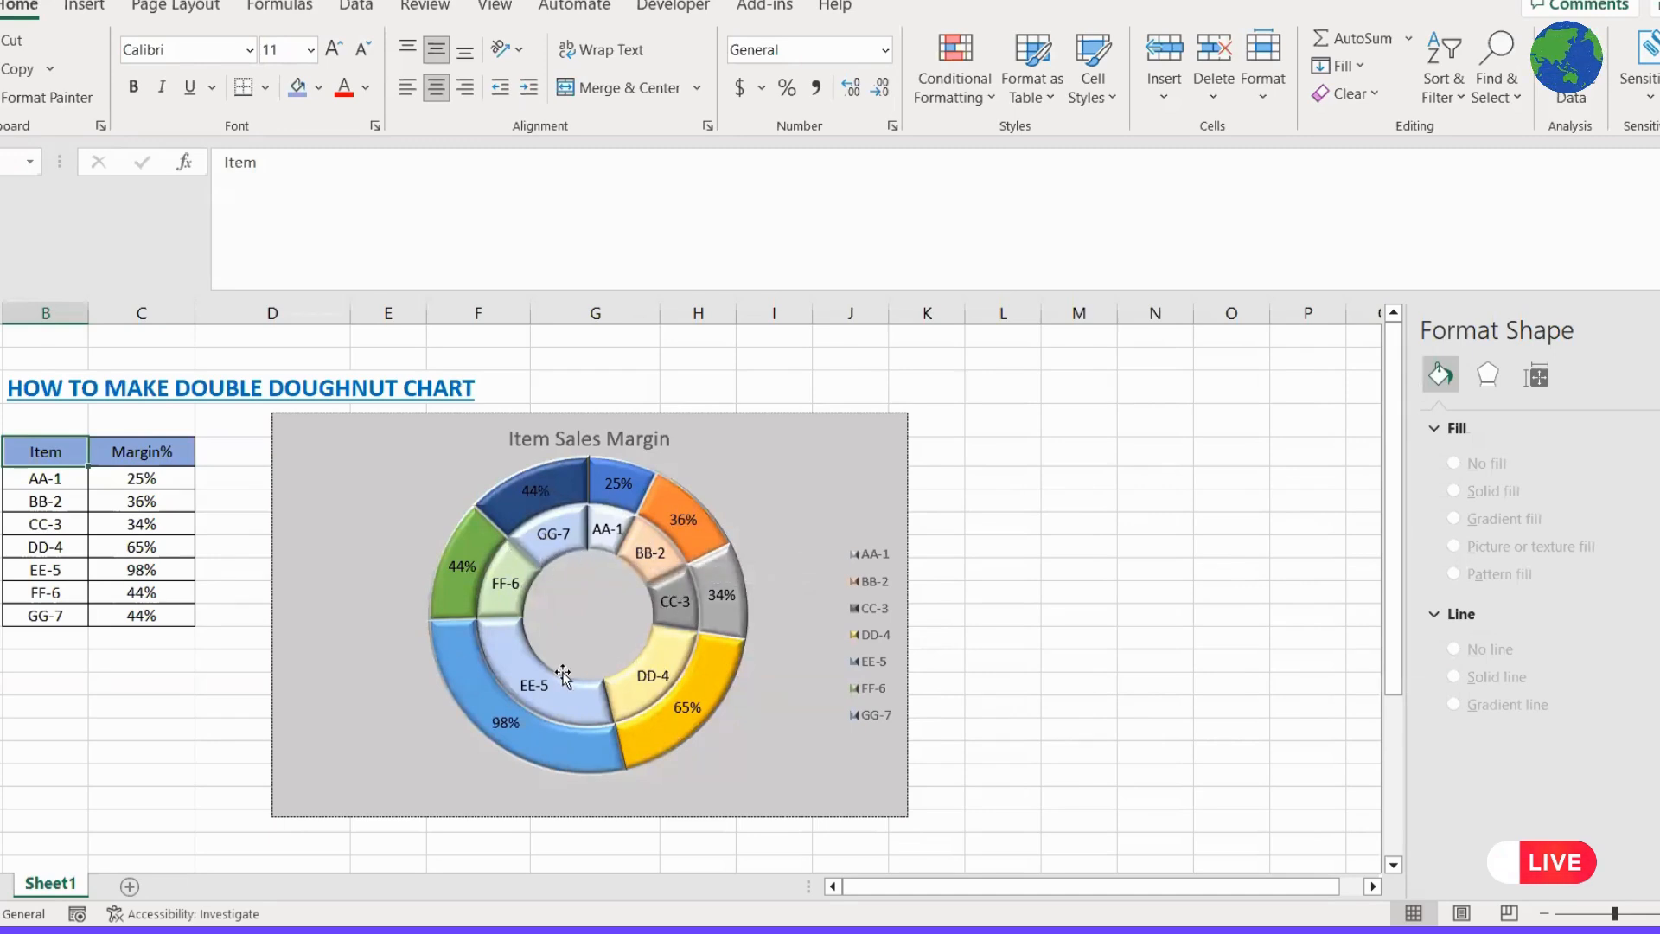
pyautogui.click(42, 476)
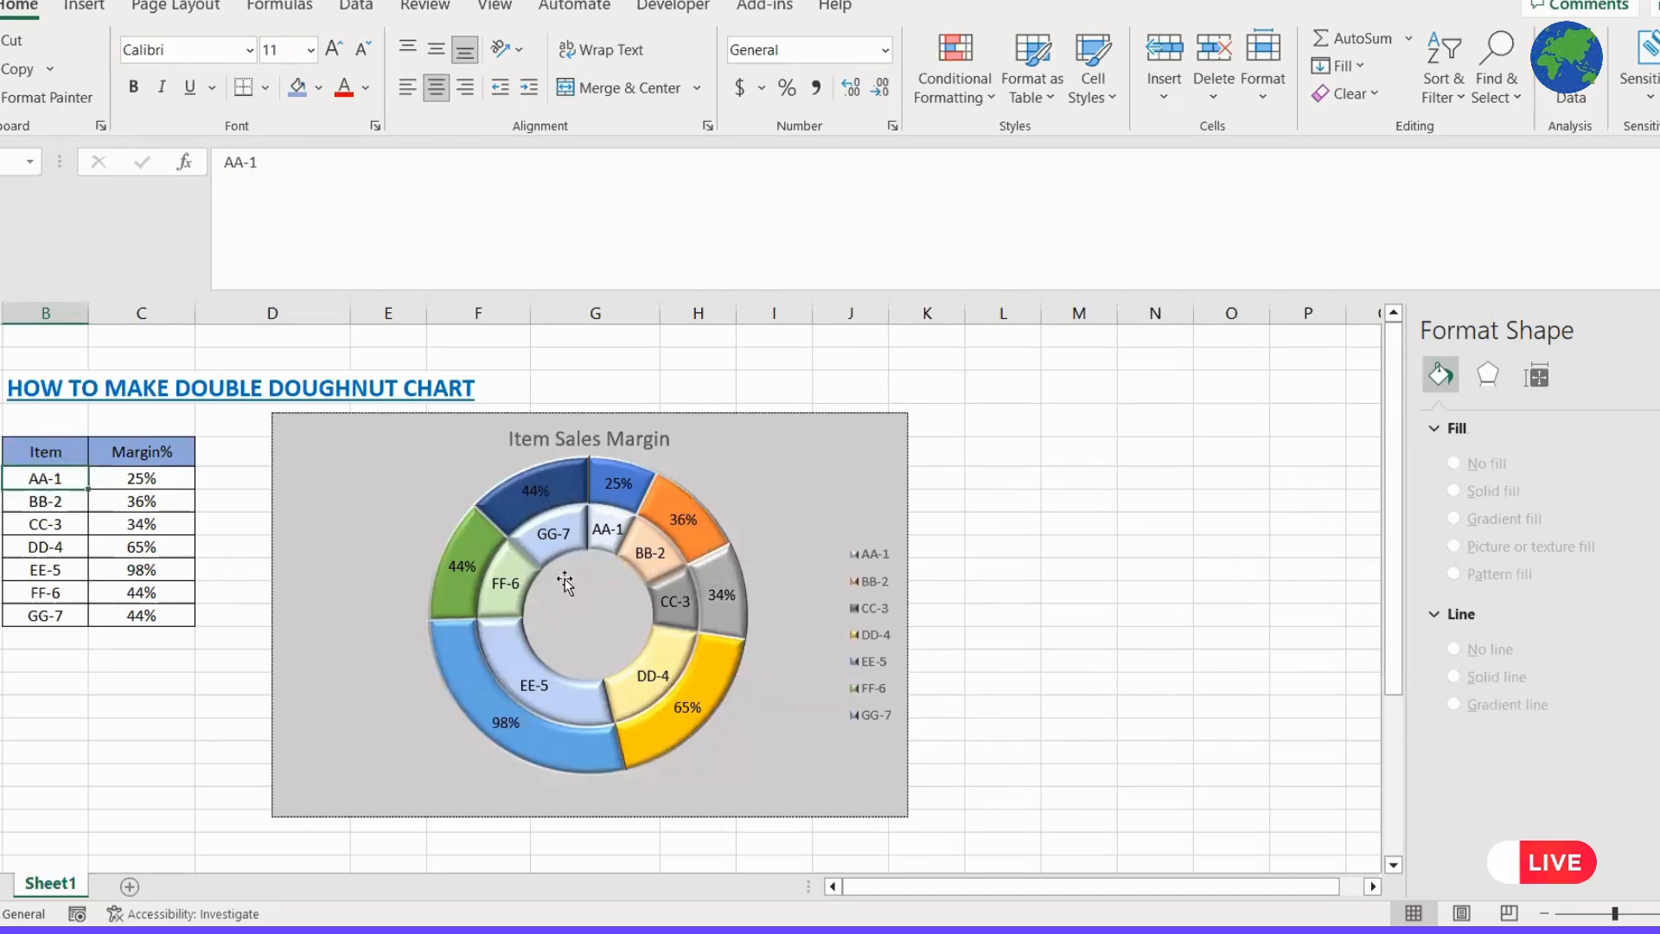